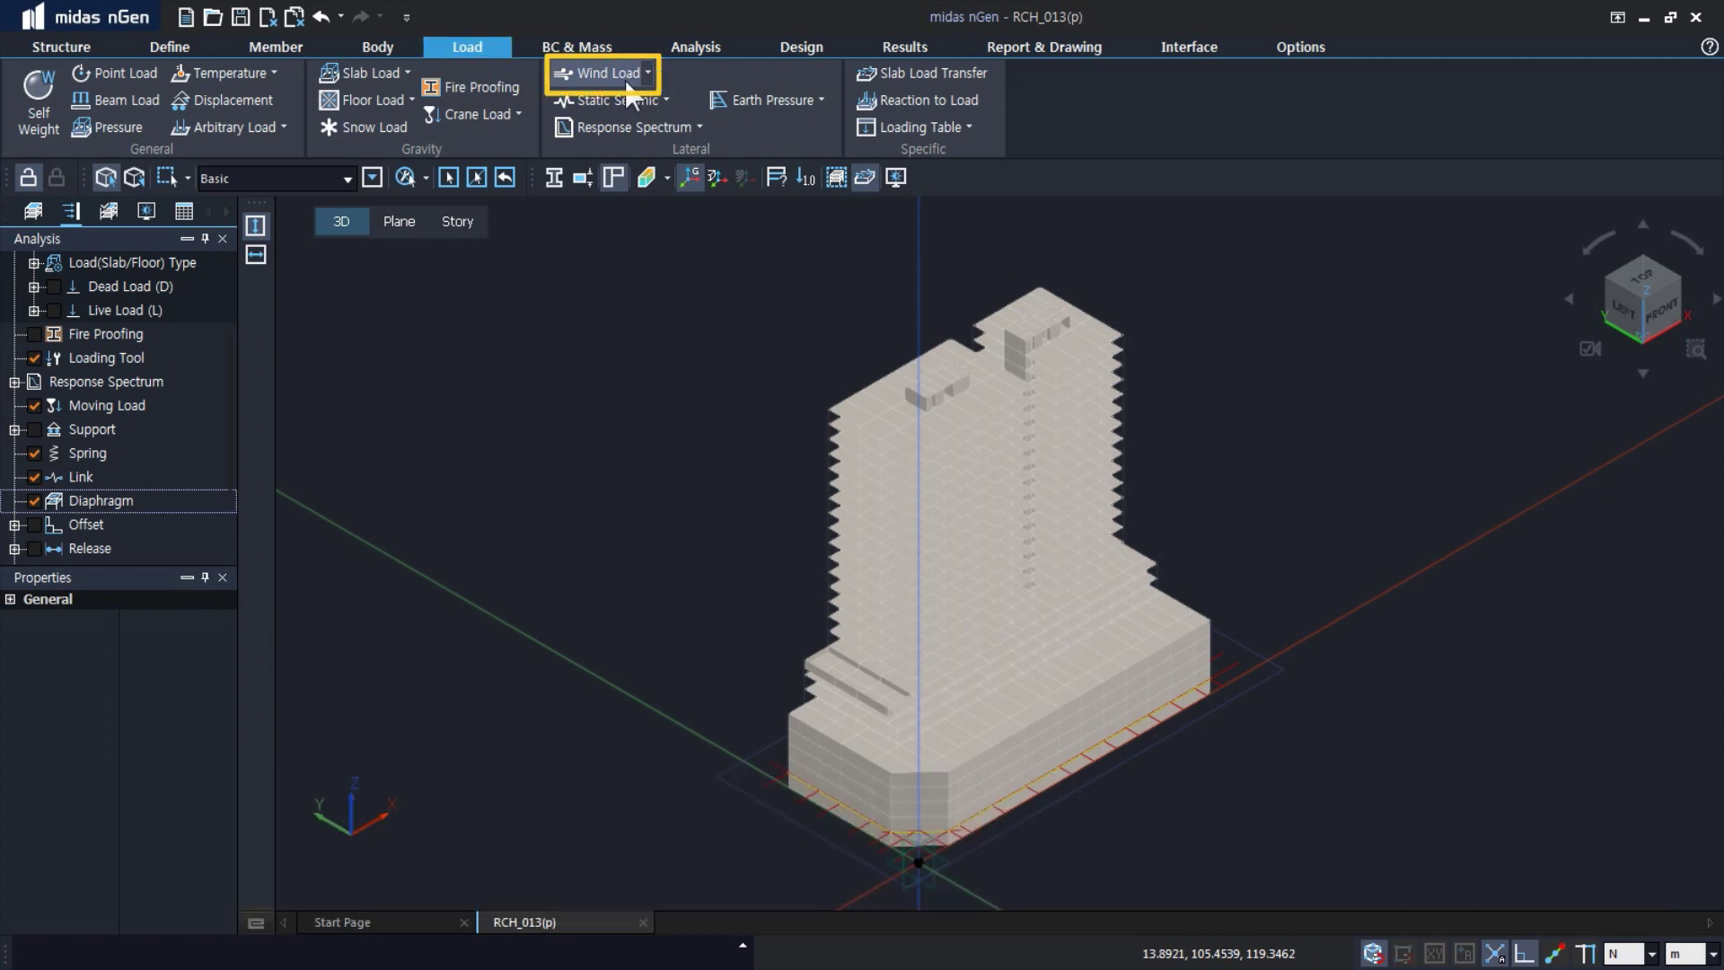
- Start an Enclosed Area wind load named 1F~4F that uses the 1F~4F wind load function
{"action": "left_click", "coordinate": [625, 80]}
{"action": "left_click", "coordinate": [603, 128]}
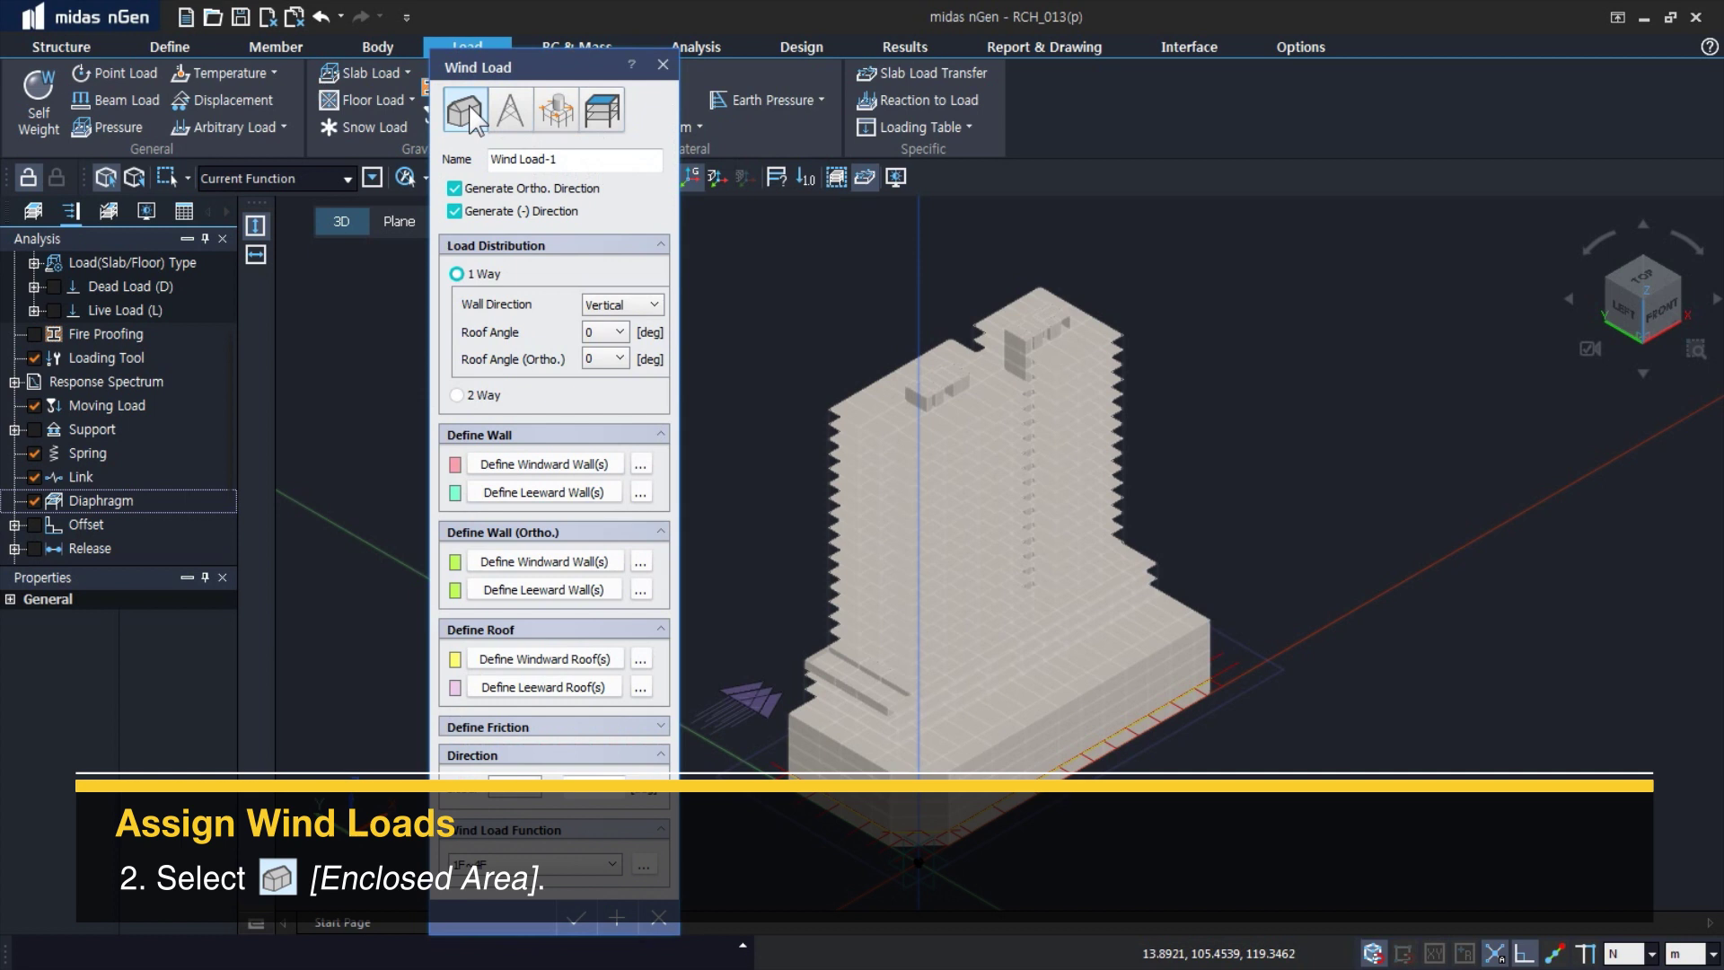
{"action": "left_click", "coordinate": [468, 111]}
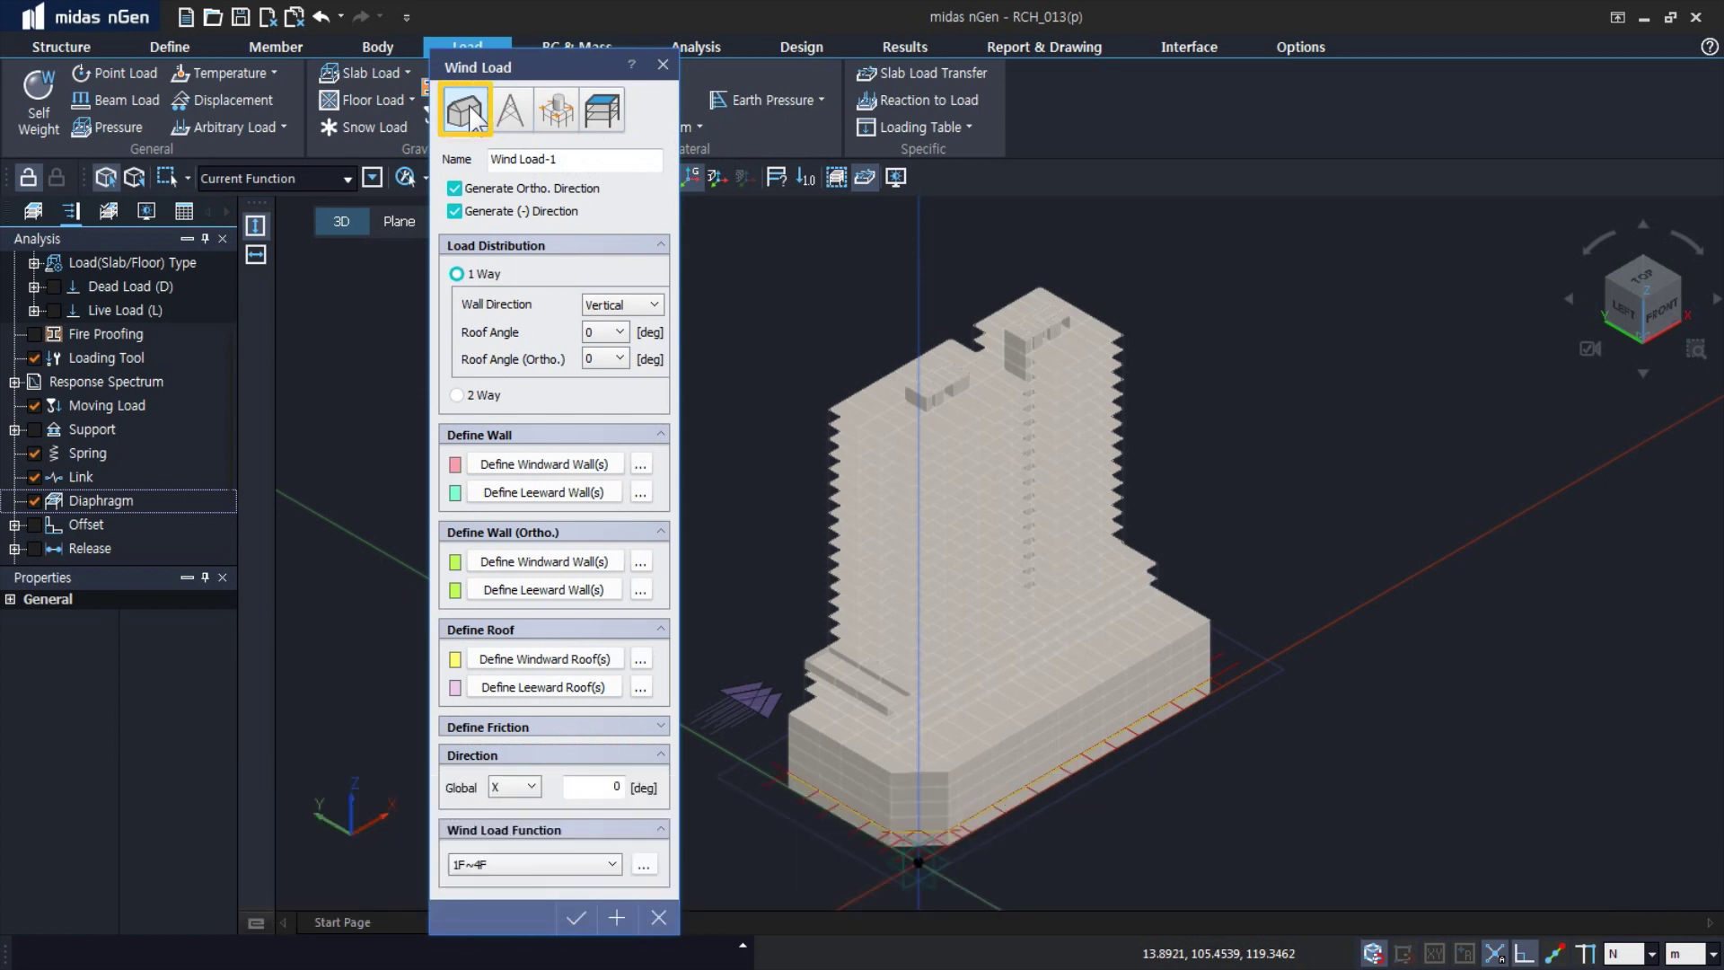
{"action": "left_click_drag", "start_coordinate": [562, 159], "coordinate": [437, 147]}
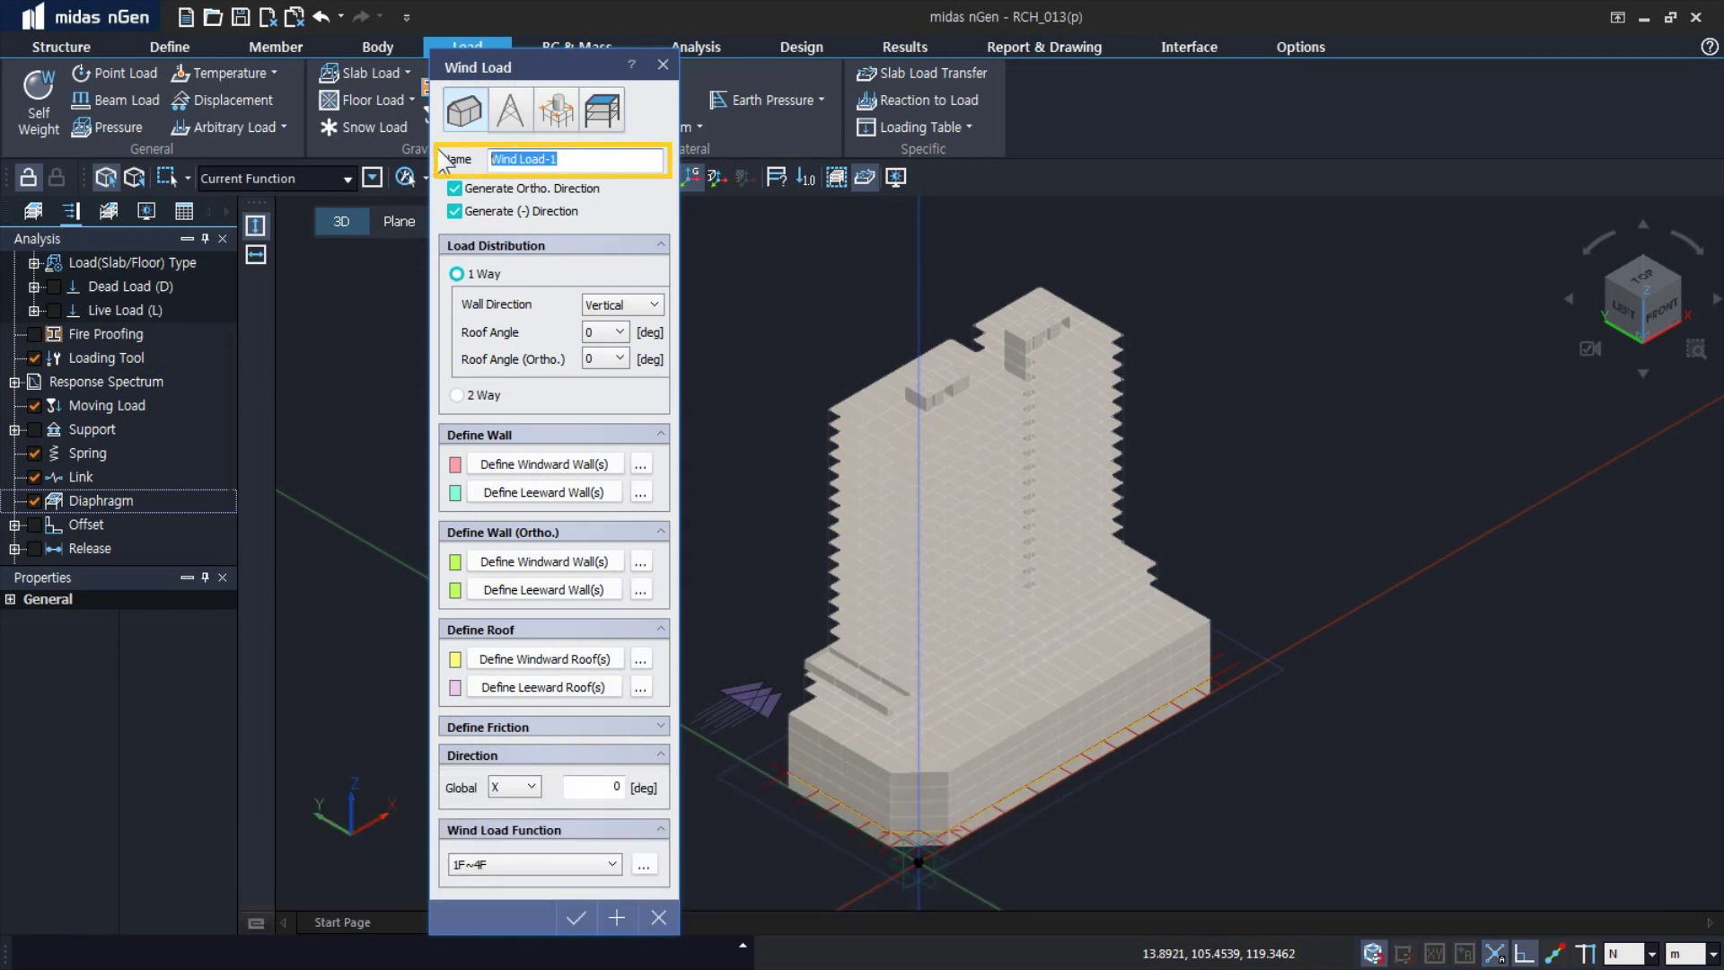
{"action": "type", "text": "1F~4F"}
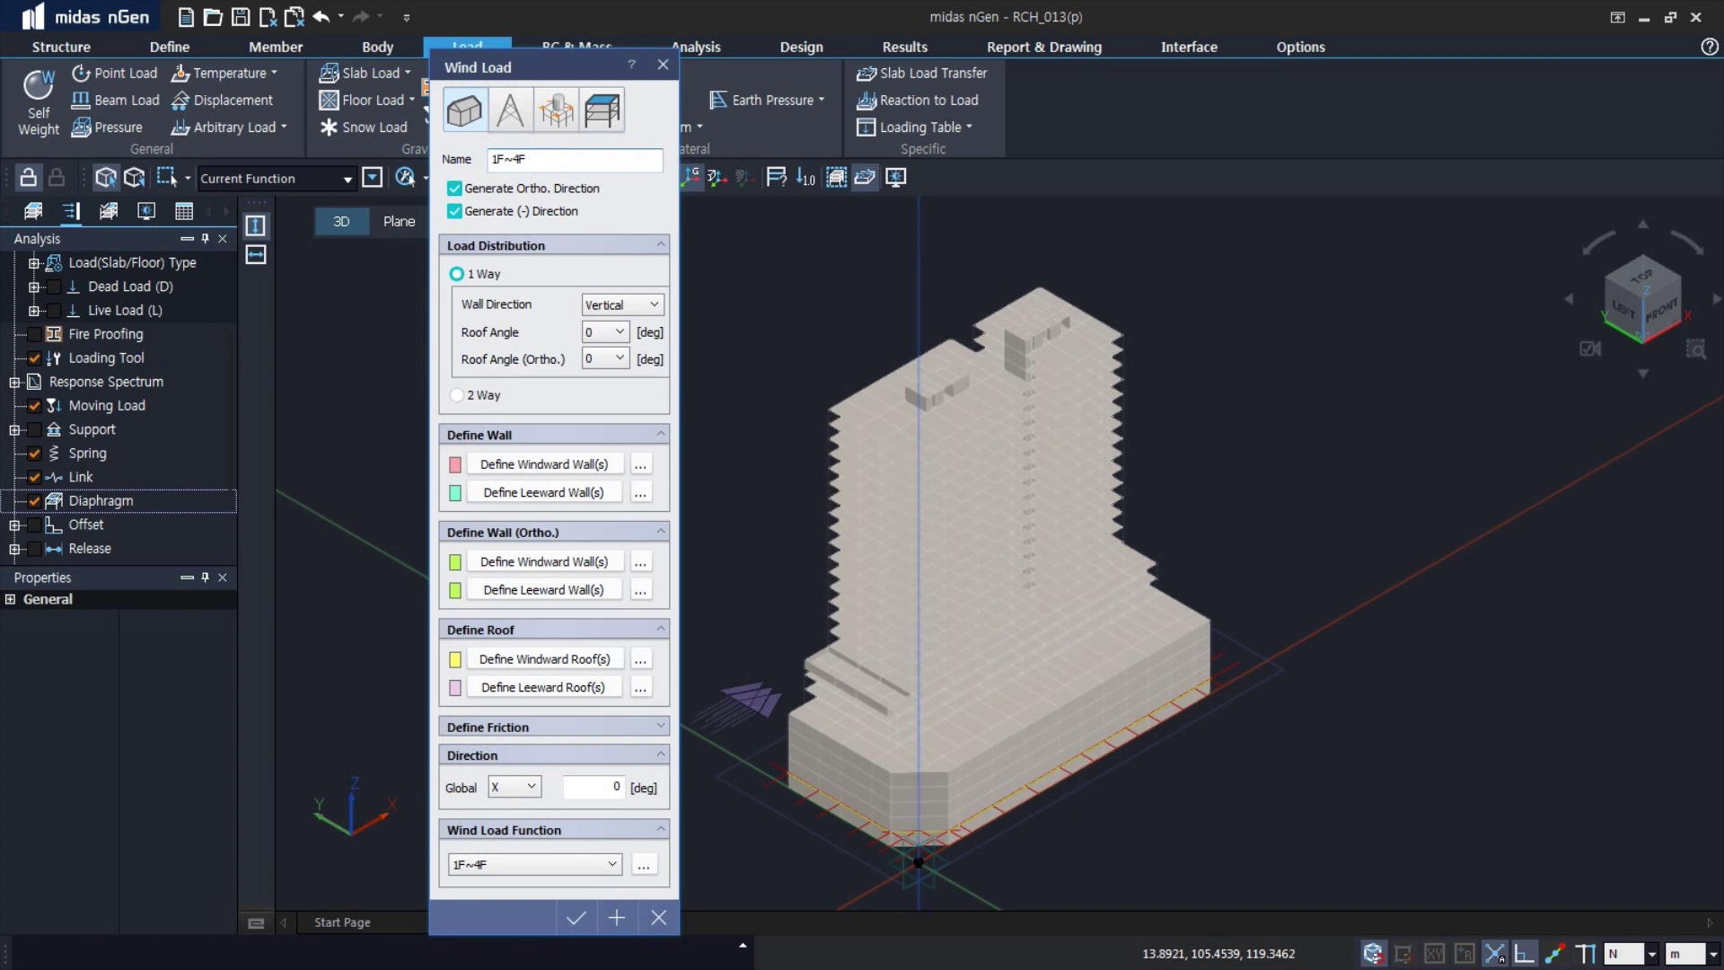
{"action": "left_click", "coordinate": [535, 861]}
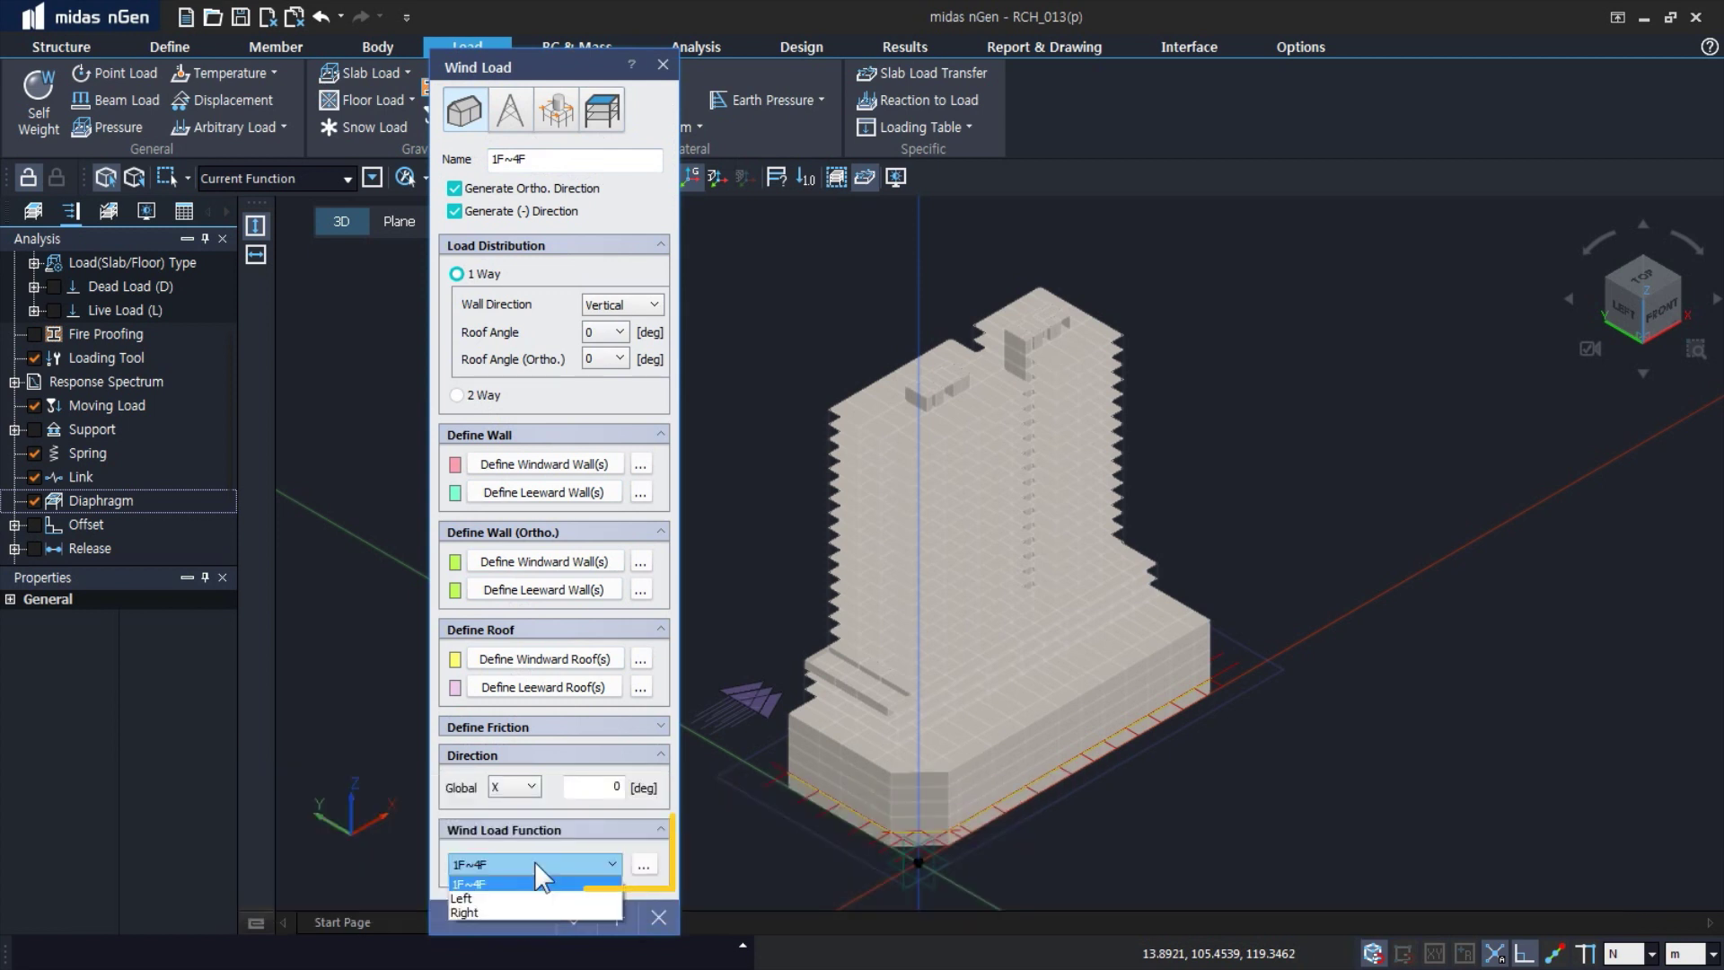
{"action": "left_click", "coordinate": [535, 863]}
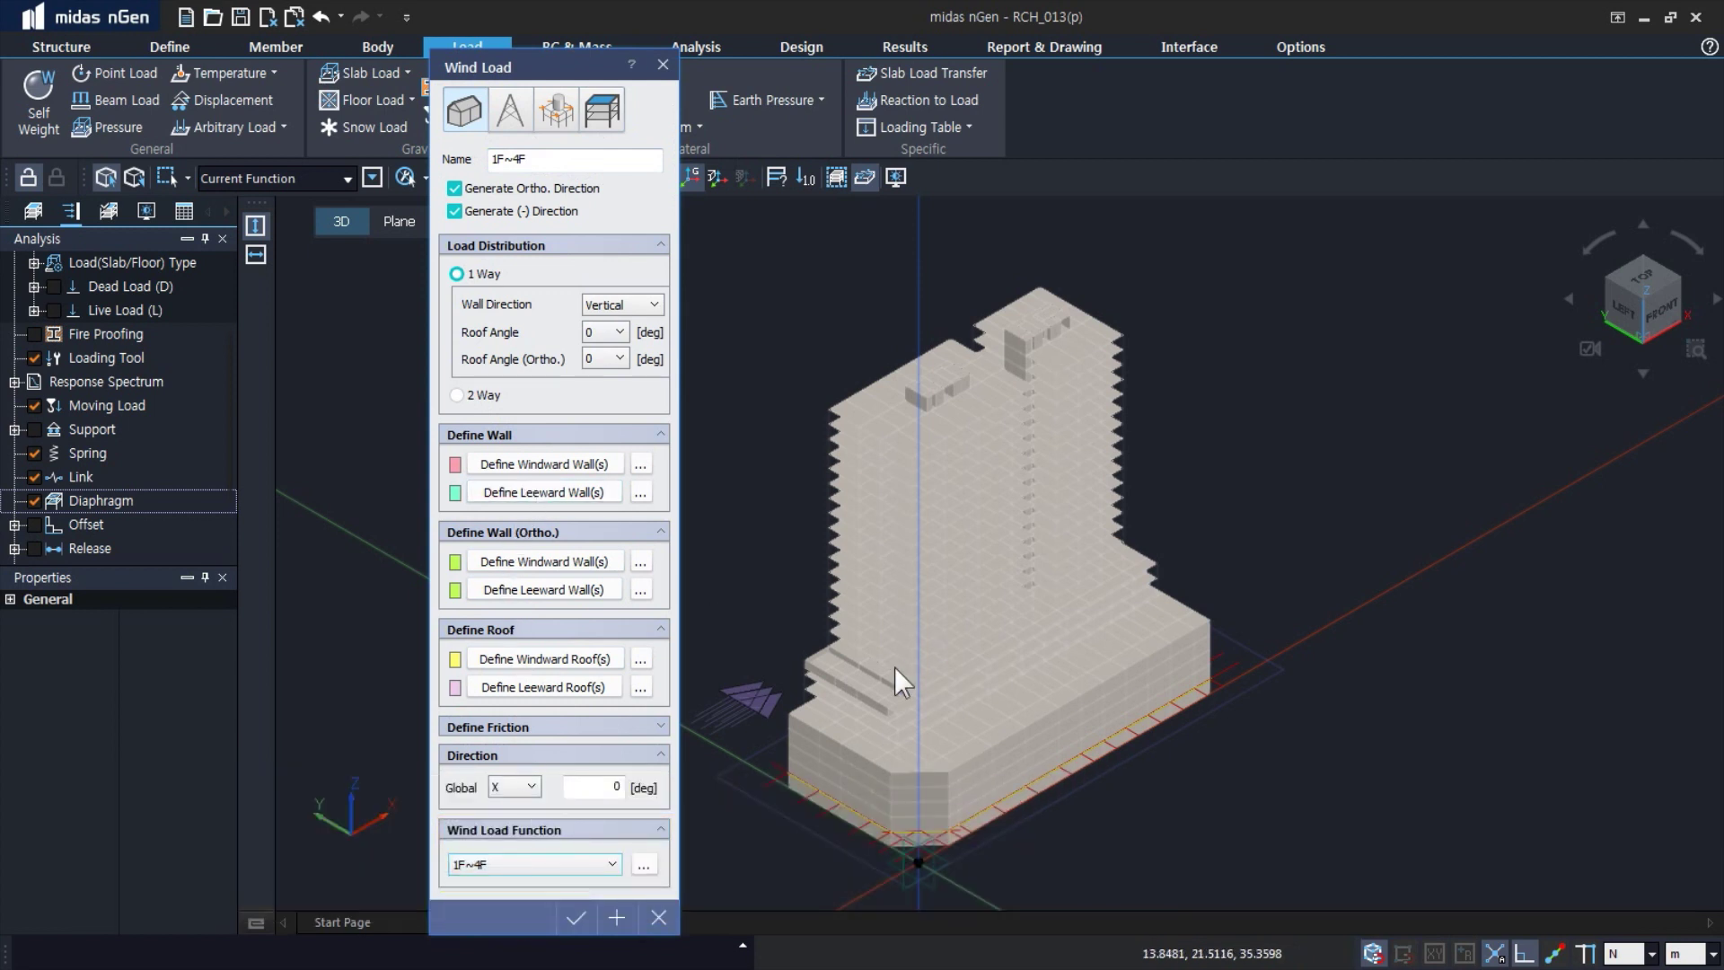
- Define the windward wall above the podium roof as a rectangle at X = 5, from Y 11.5 to 40.9 and Z 20 to 32
{"action": "middle_click_drag", "start_coordinate": [896, 664], "coordinate": [1000, 538]}
{"action": "scroll", "coordinate": [934, 568], "scroll_direction": "up", "scroll_amount": 2}
{"action": "scroll", "coordinate": [933, 569], "scroll_direction": "up", "scroll_amount": 3}
{"action": "middle_click_drag", "start_coordinate": [983, 658], "coordinate": [1002, 643]}
{"action": "scroll", "coordinate": [949, 646], "scroll_direction": "up", "scroll_amount": 3}
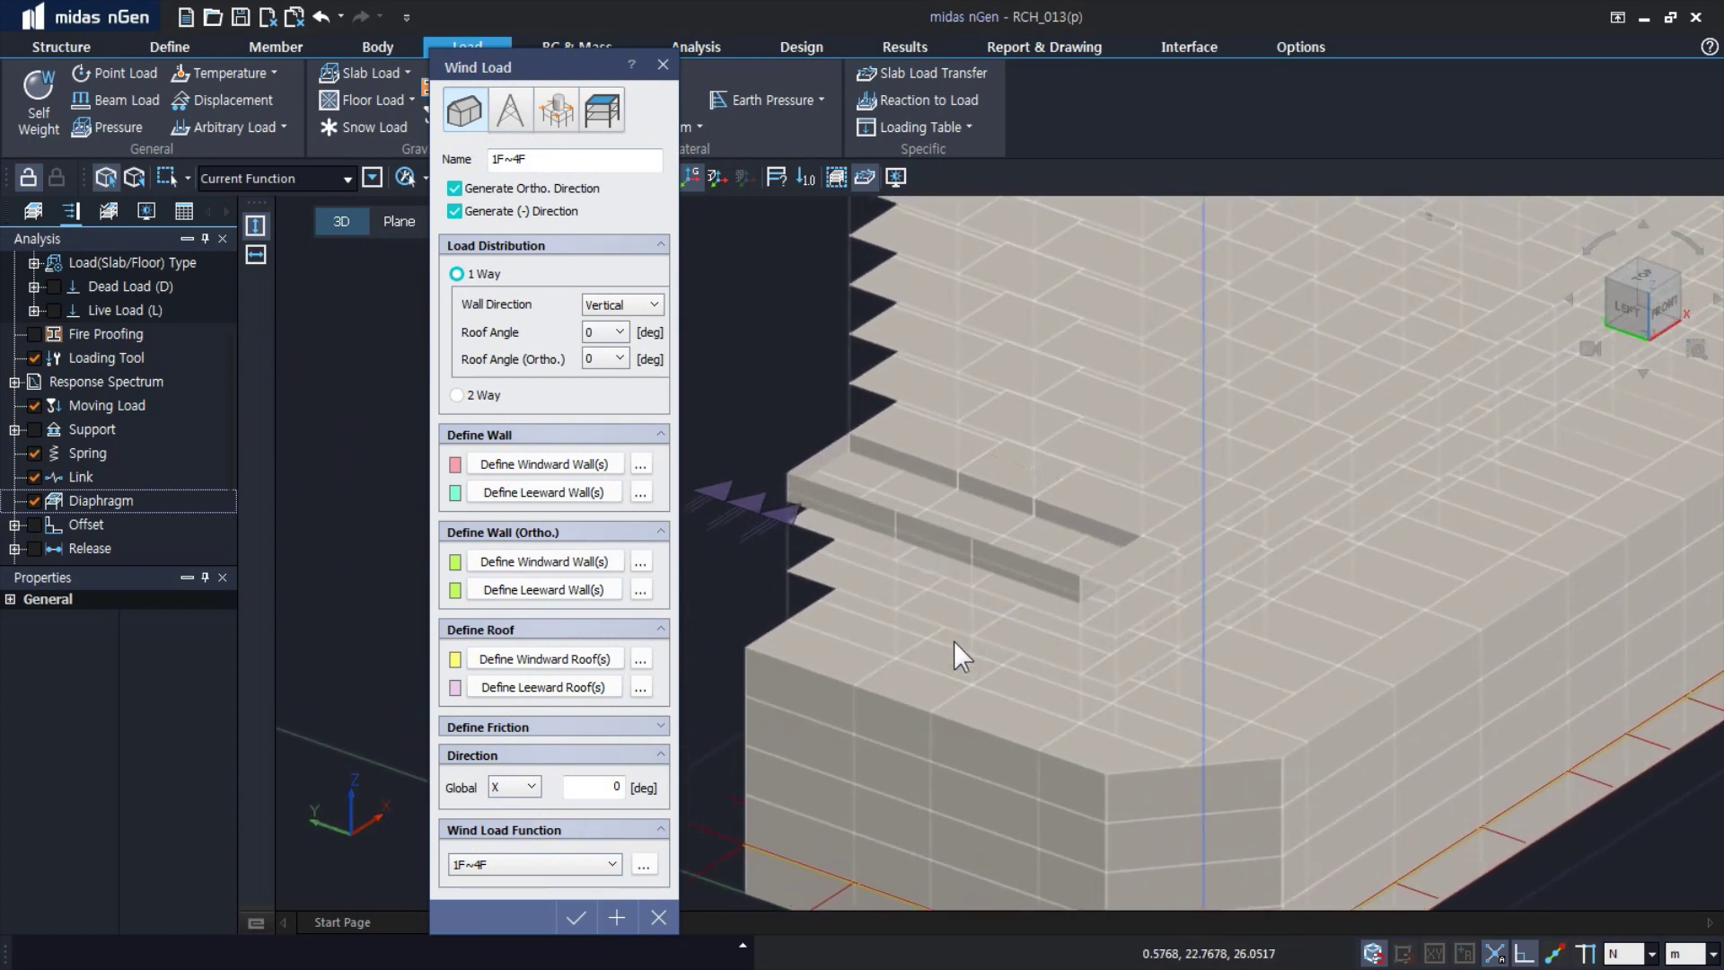
{"action": "scroll", "coordinate": [971, 622], "scroll_direction": "up", "scroll_amount": 2}
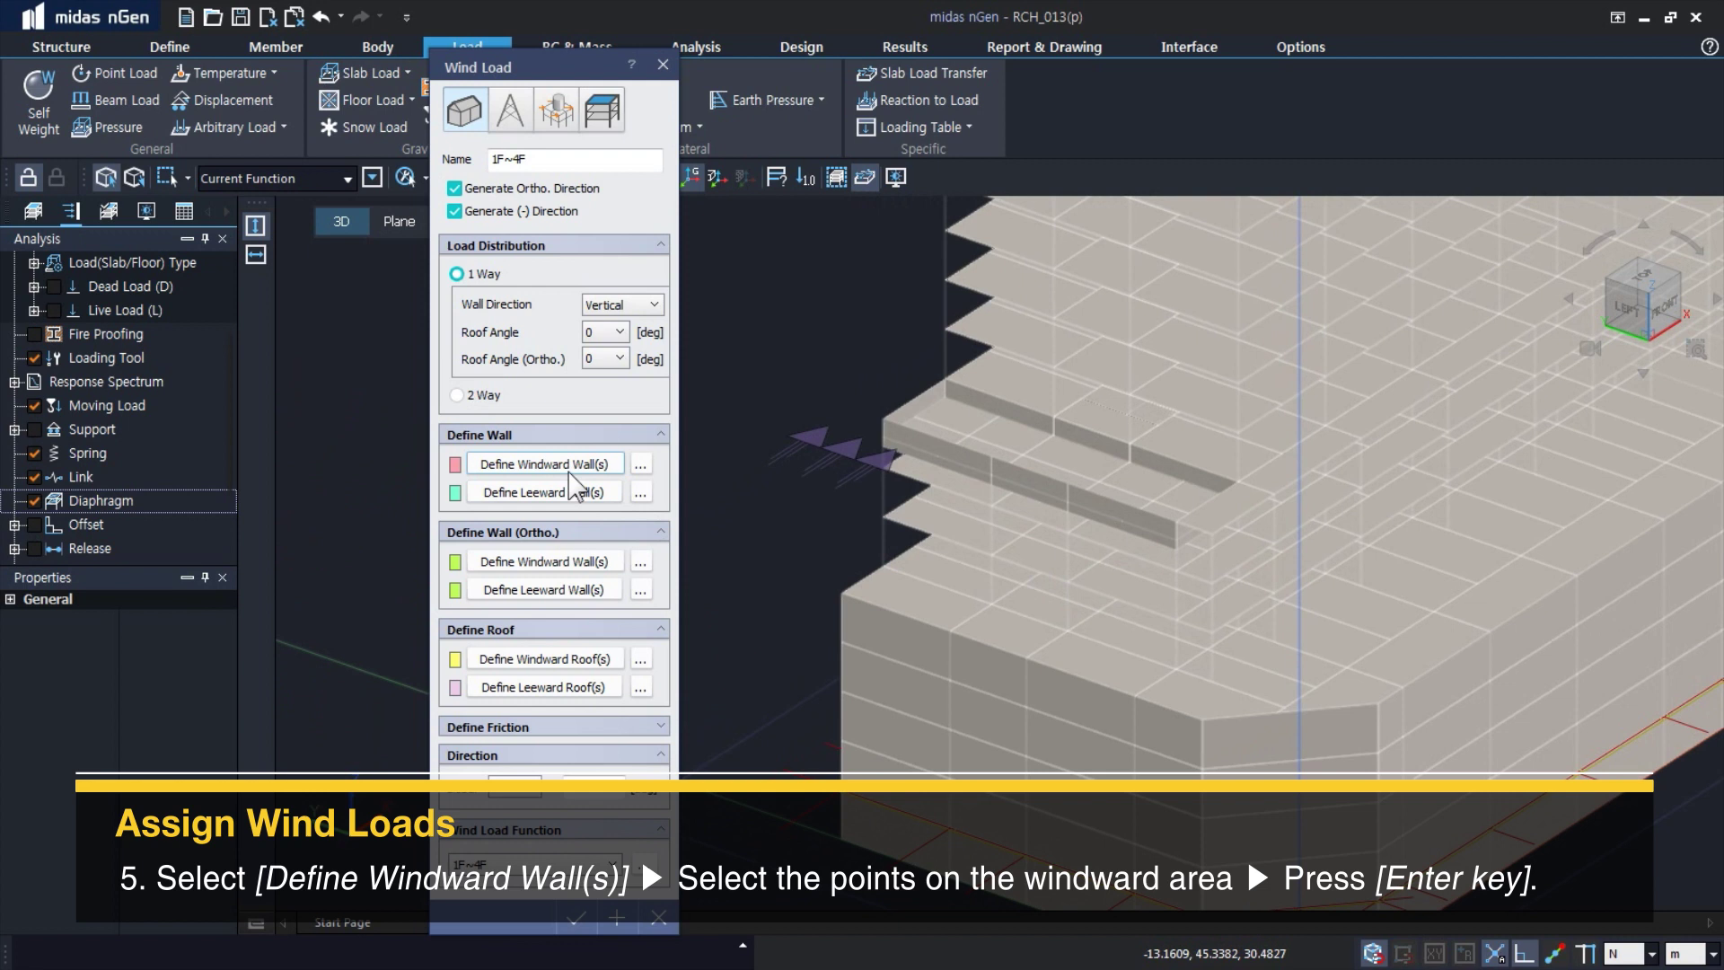
{"action": "left_click", "coordinate": [567, 468]}
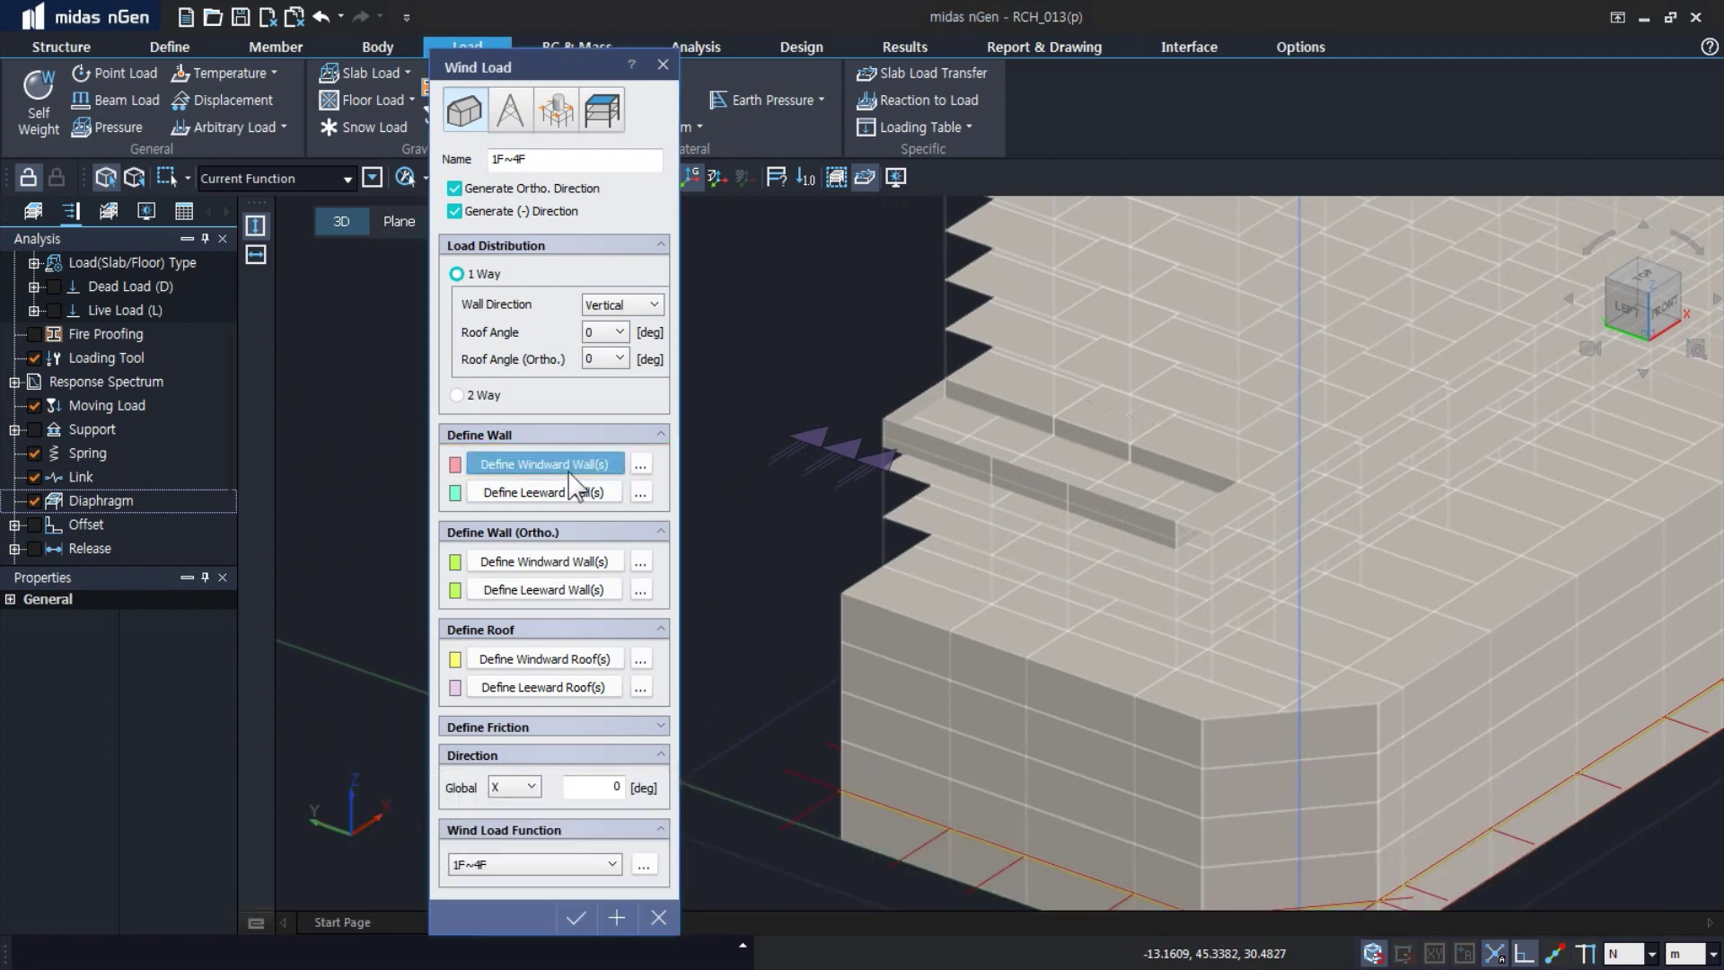
{"action": "left_click", "coordinate": [879, 418]}
{"action": "left_click", "coordinate": [1214, 532]}
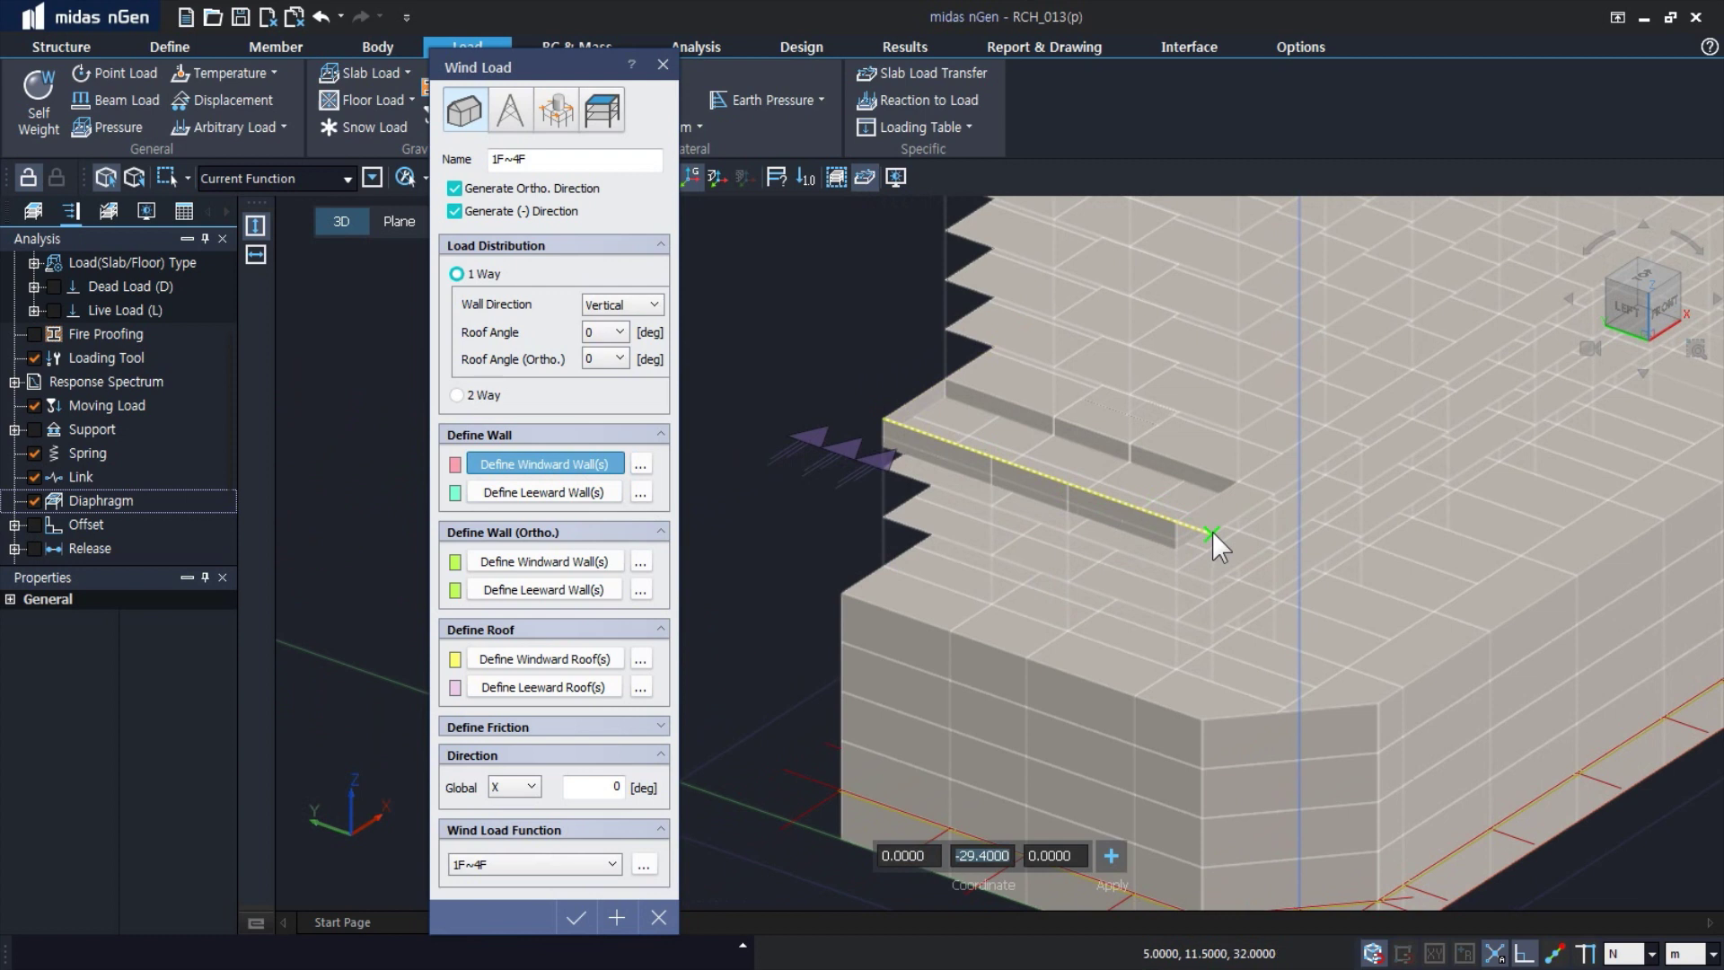
{"action": "left_click", "coordinate": [1212, 679]}
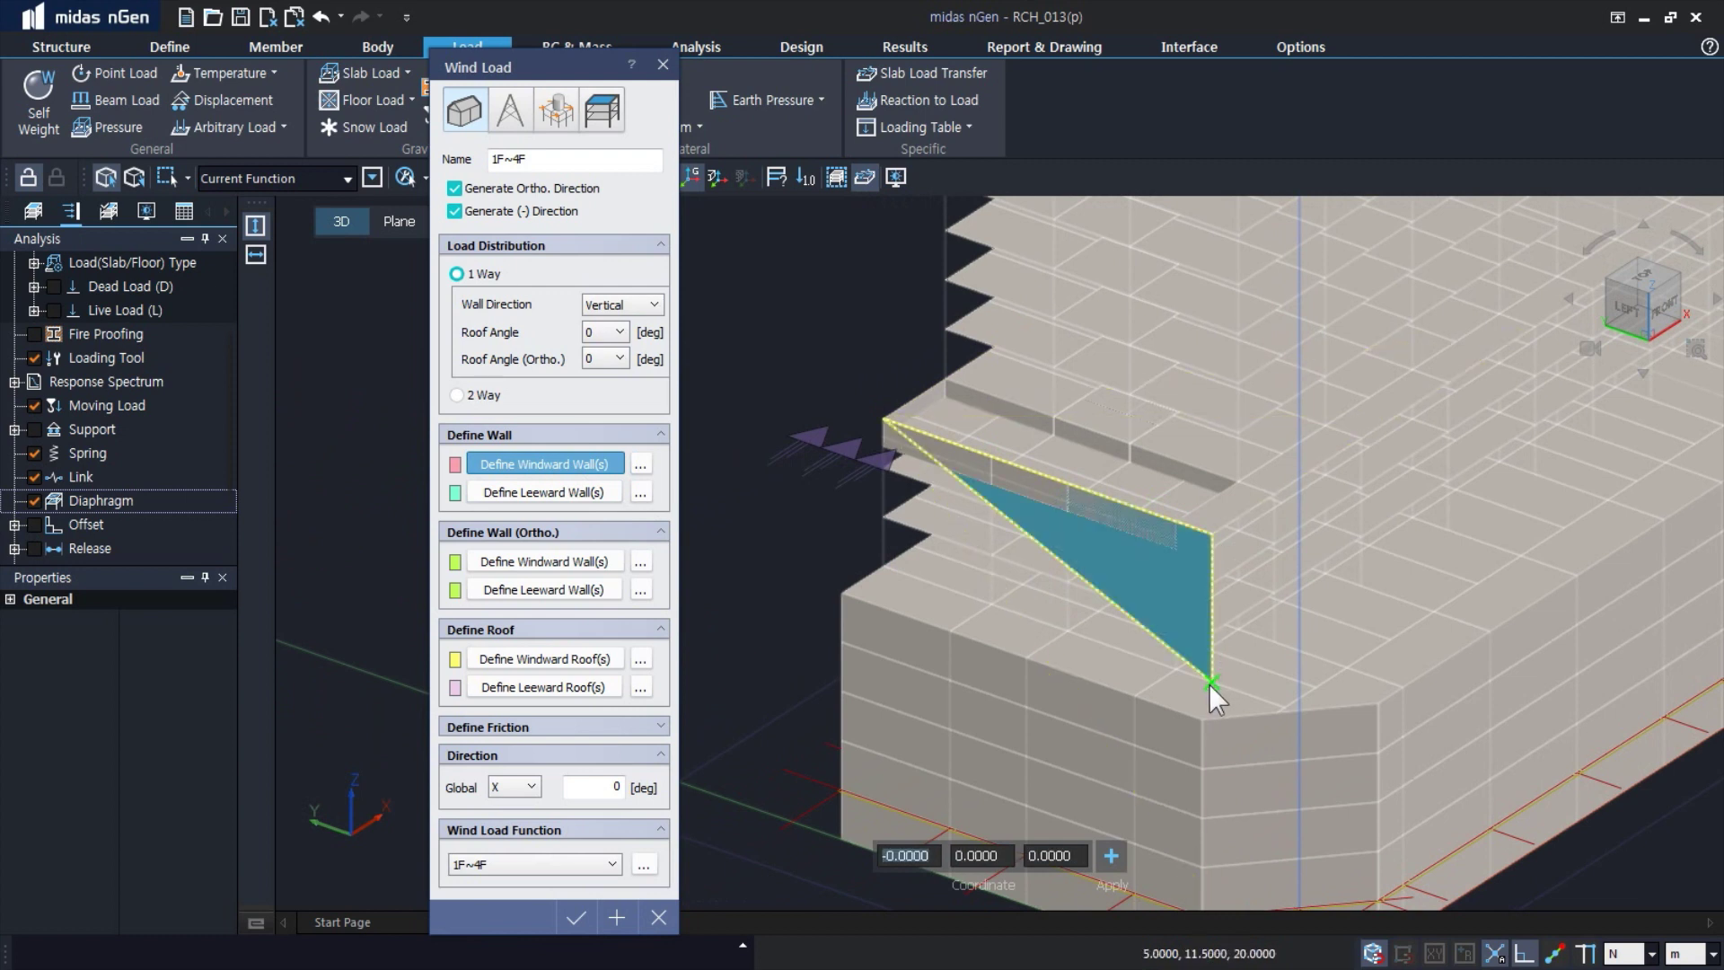
{"action": "left_click", "coordinate": [881, 565]}
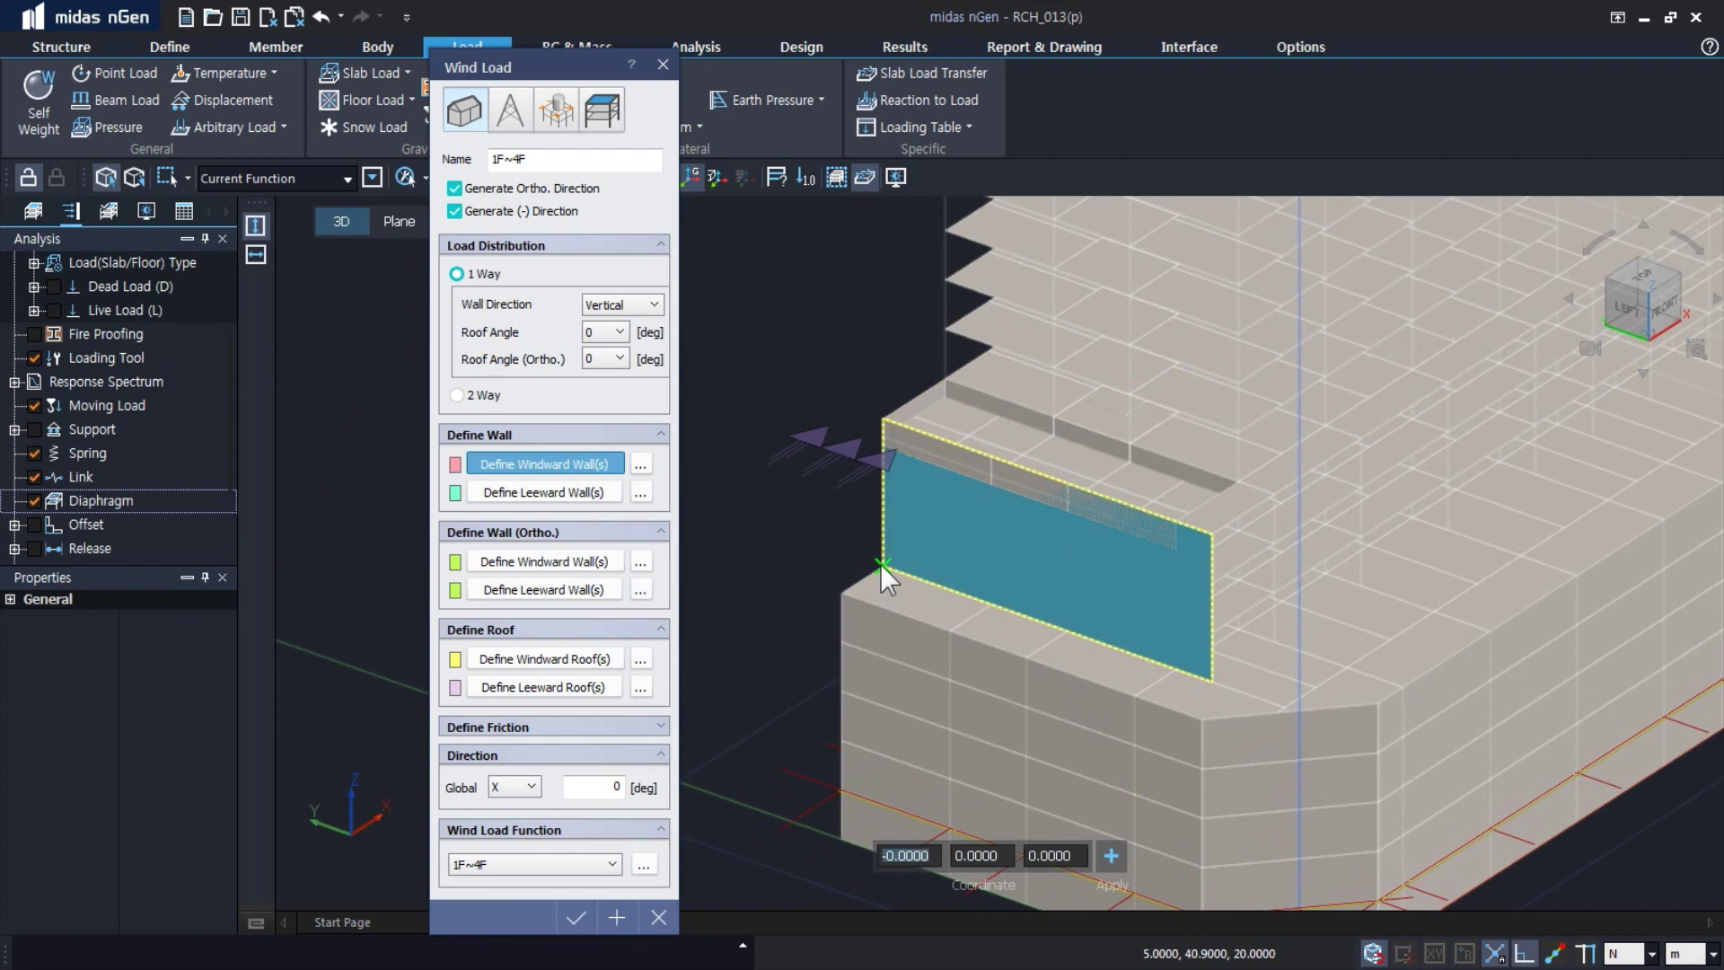
{"action": "right_click", "coordinate": [879, 565]}
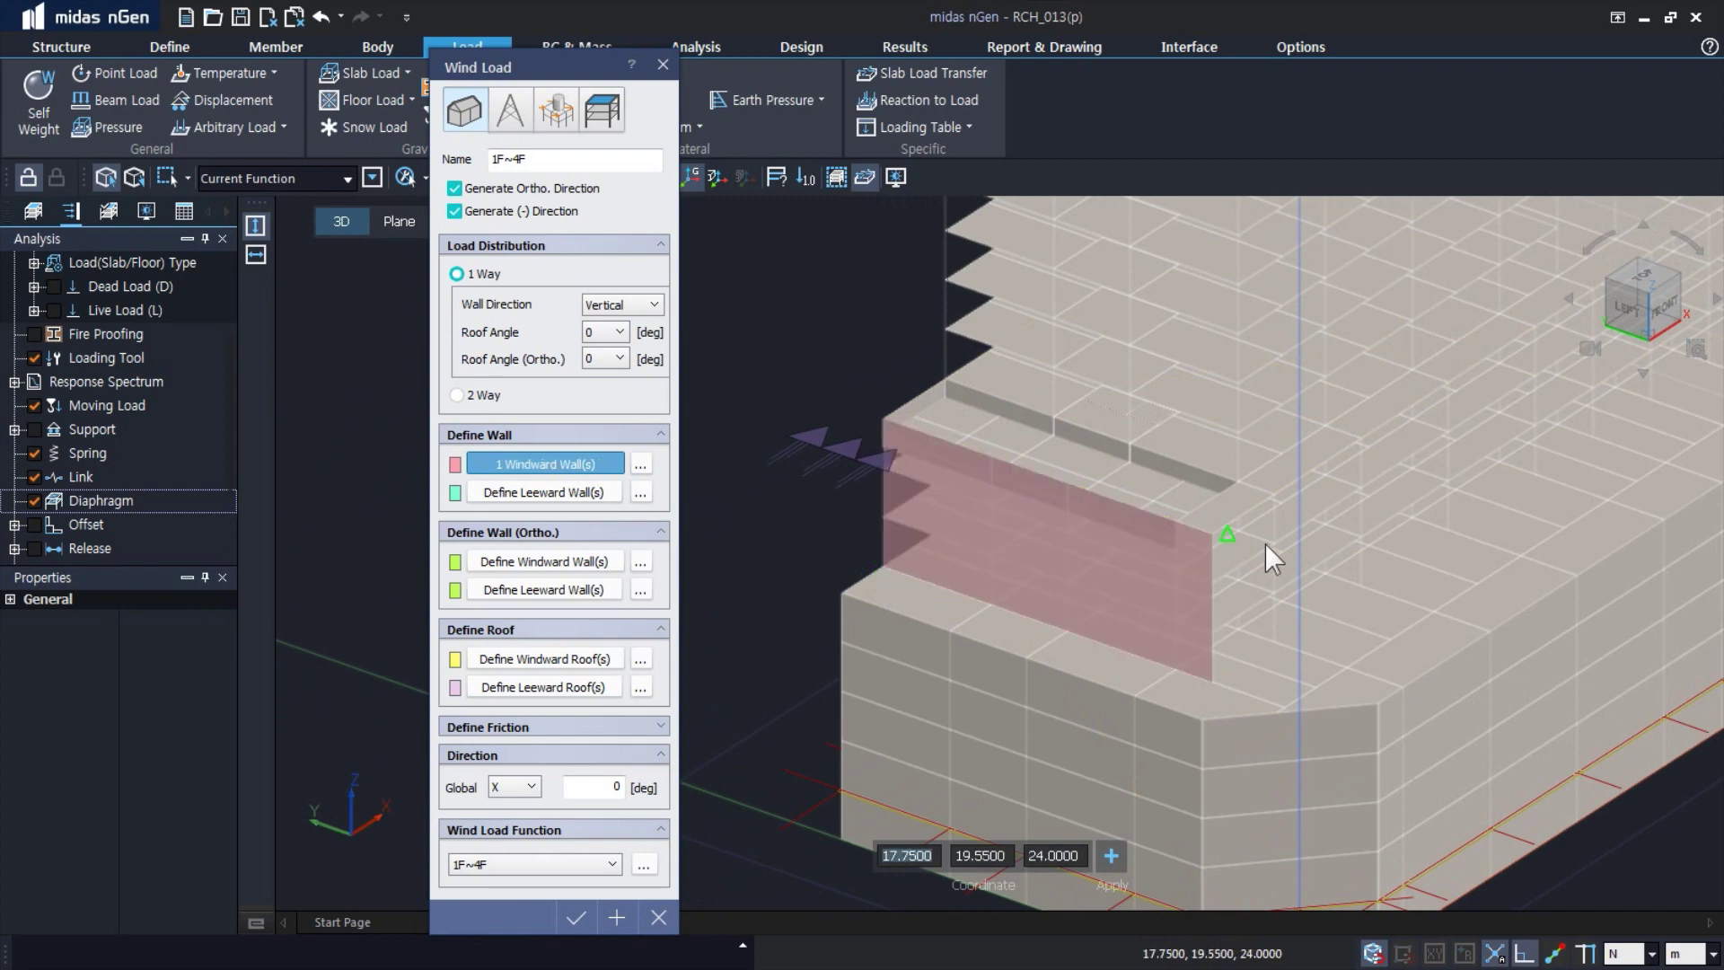
- Define the leeward wall on the opposite end of the tower base at X = 86.5, from Y 11.5 to 40.9 and Z 20 to 32
{"action": "scroll", "coordinate": [1278, 547], "scroll_direction": "down", "scroll_amount": 3}
{"action": "middle_click_drag", "start_coordinate": [1397, 532], "coordinate": [1187, 427]}
{"action": "scroll", "coordinate": [1426, 631], "scroll_direction": "up", "scroll_amount": 3}
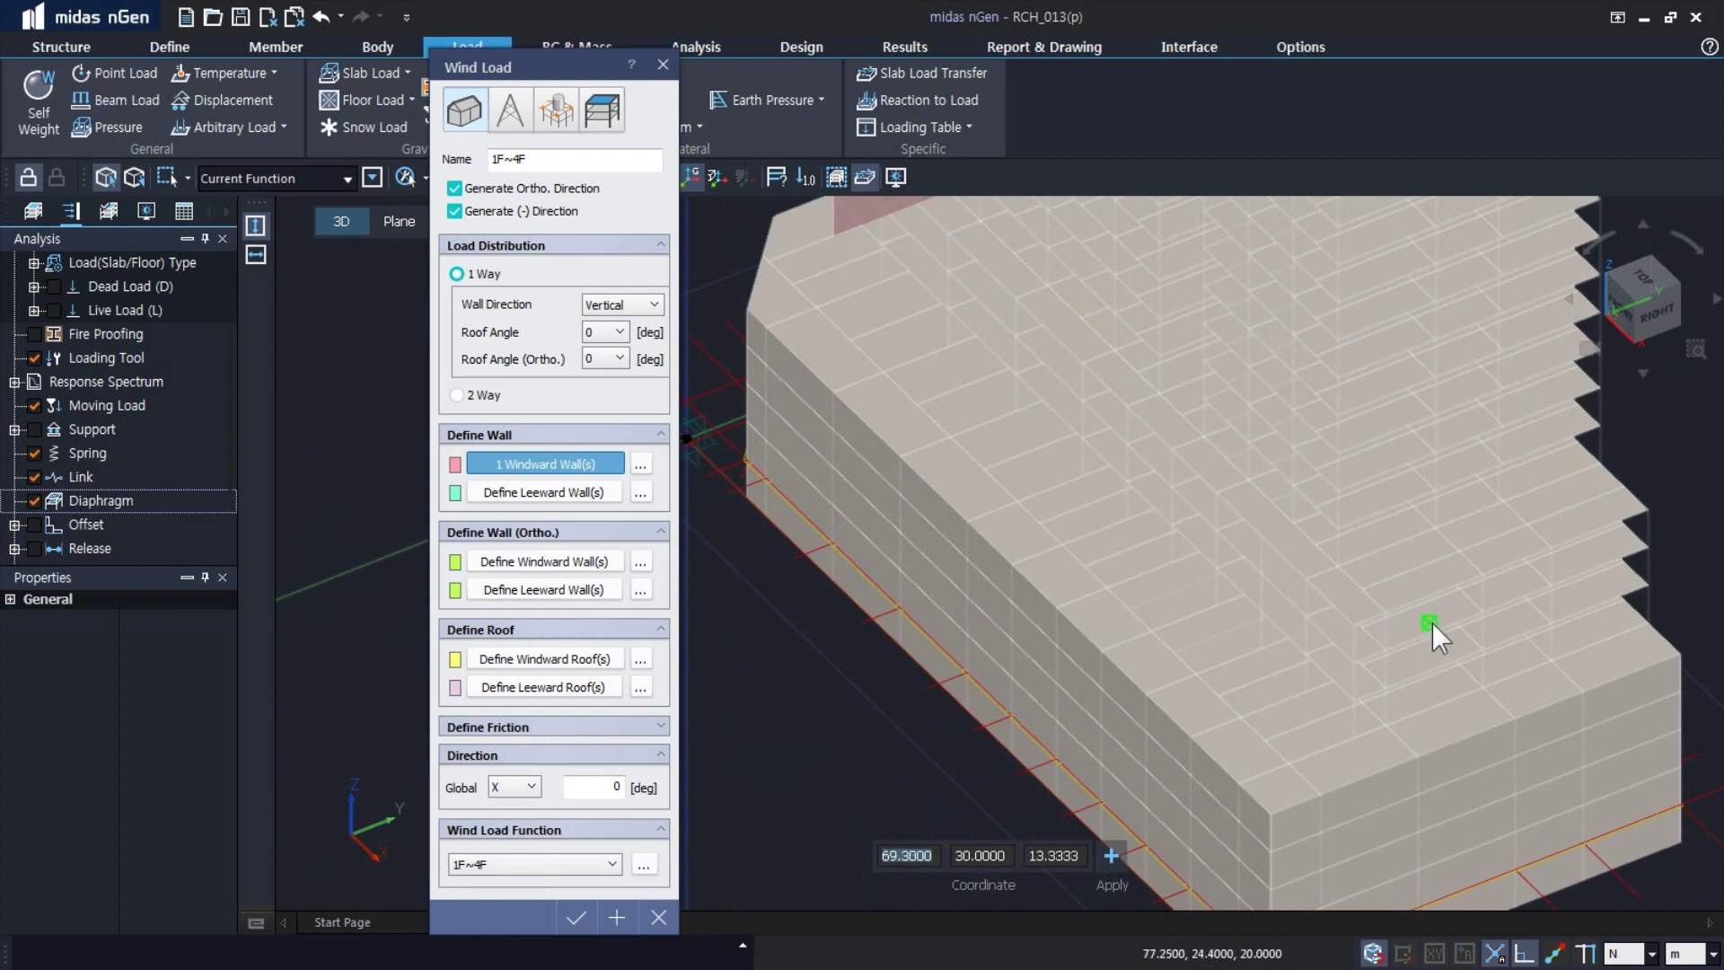
{"action": "left_click", "coordinate": [583, 491]}
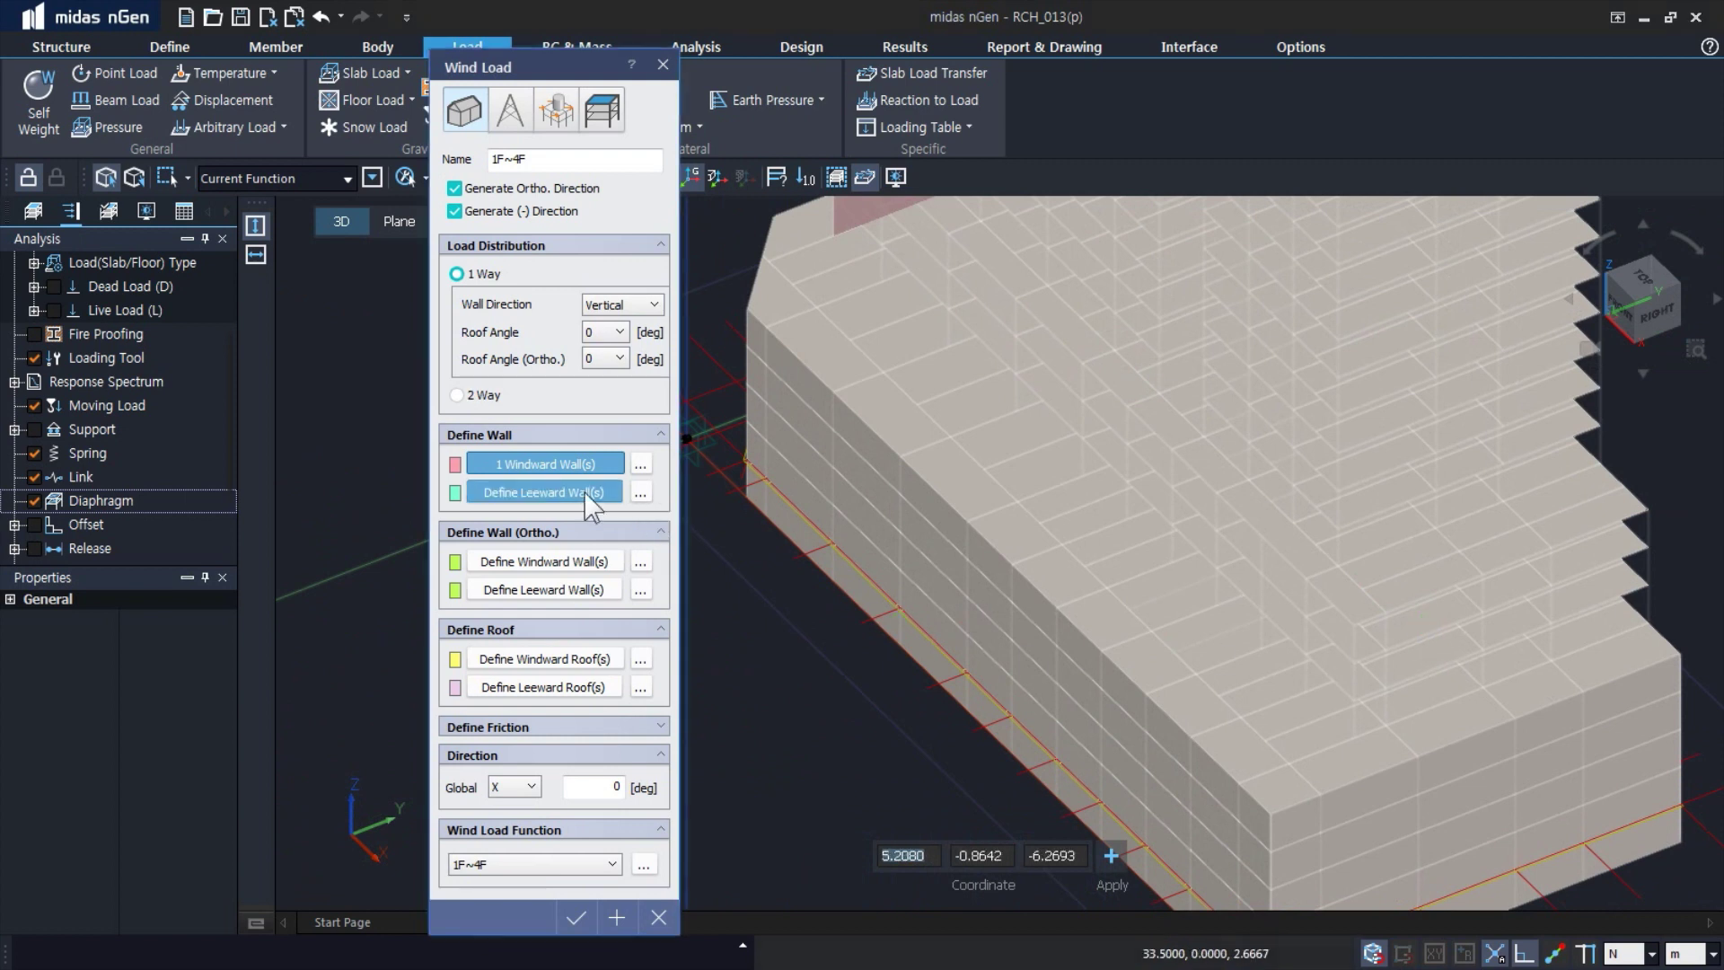
{"action": "left_click", "coordinate": [1648, 506]}
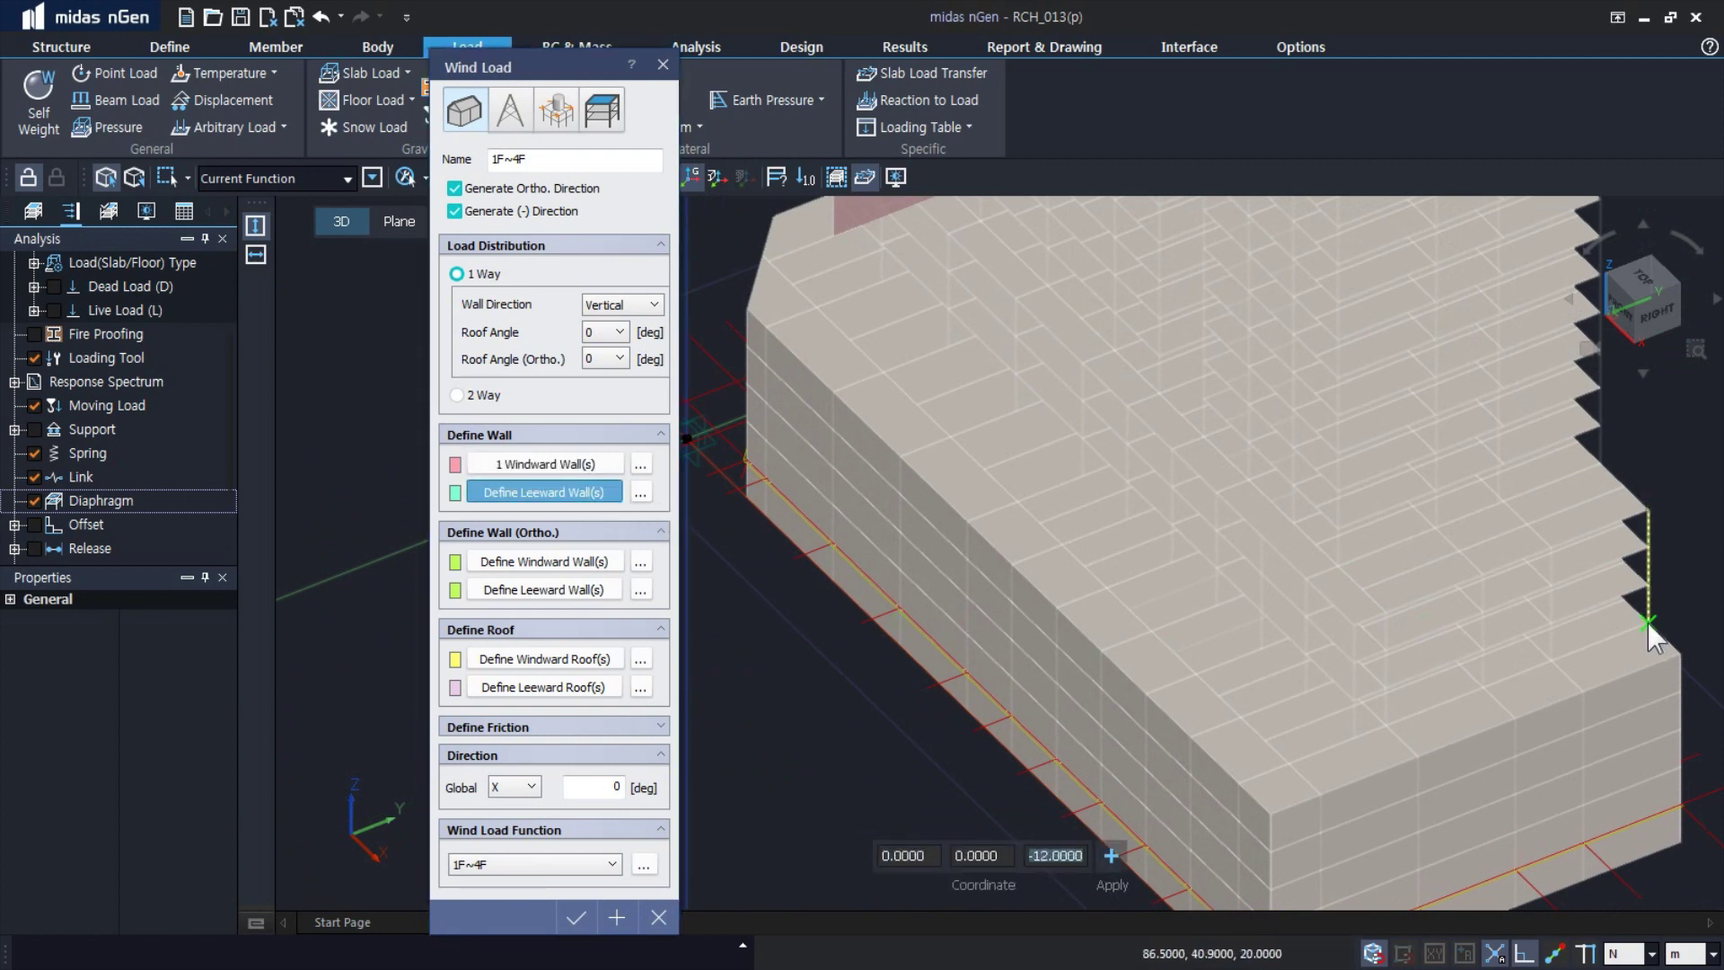
{"action": "left_click", "coordinate": [1647, 623]}
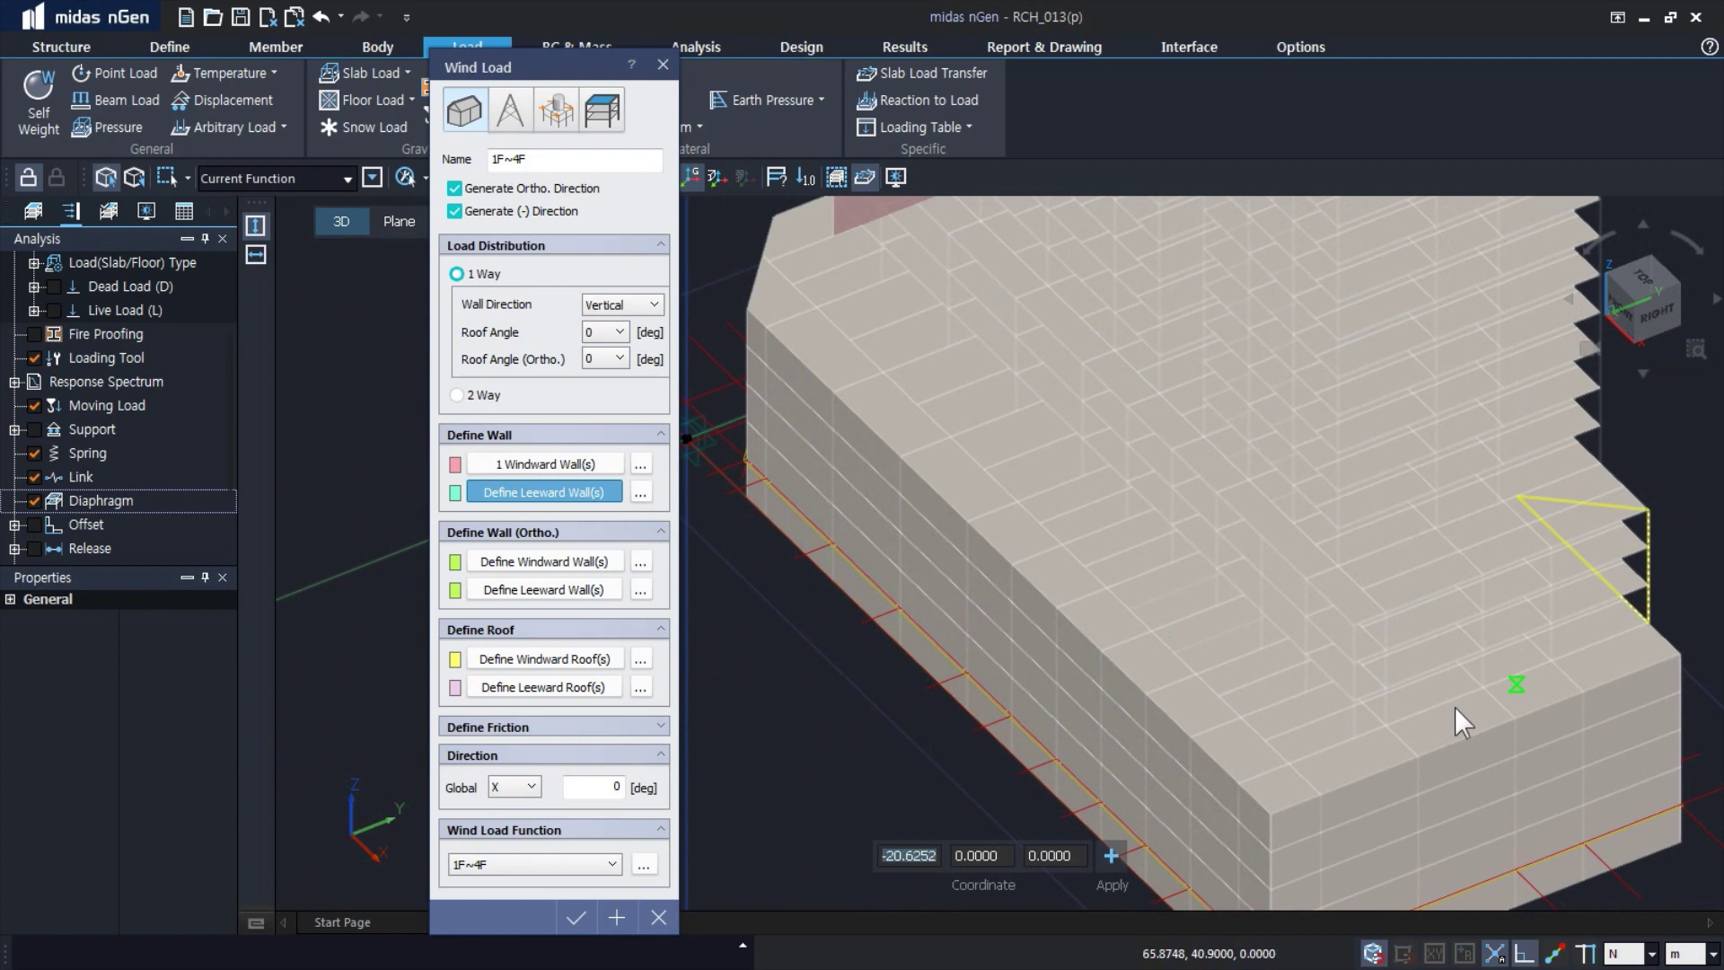
{"action": "left_click", "coordinate": [1355, 736]}
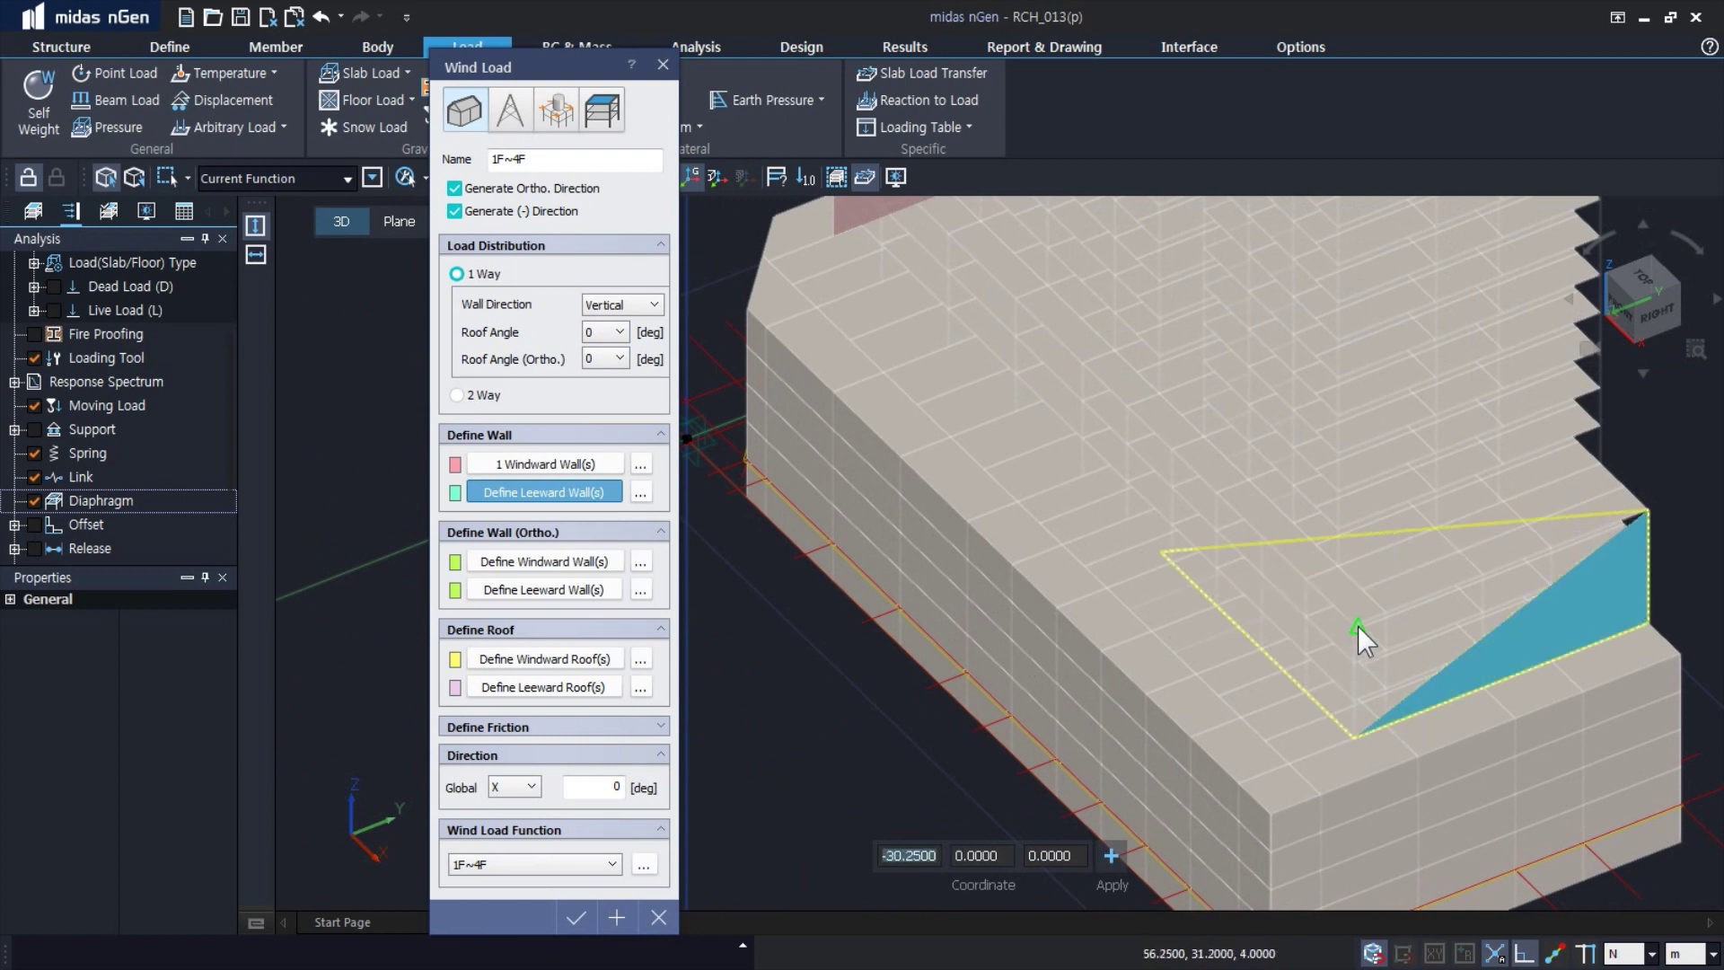
{"action": "left_click", "coordinate": [1354, 626]}
{"action": "right_click", "coordinate": [1355, 626]}
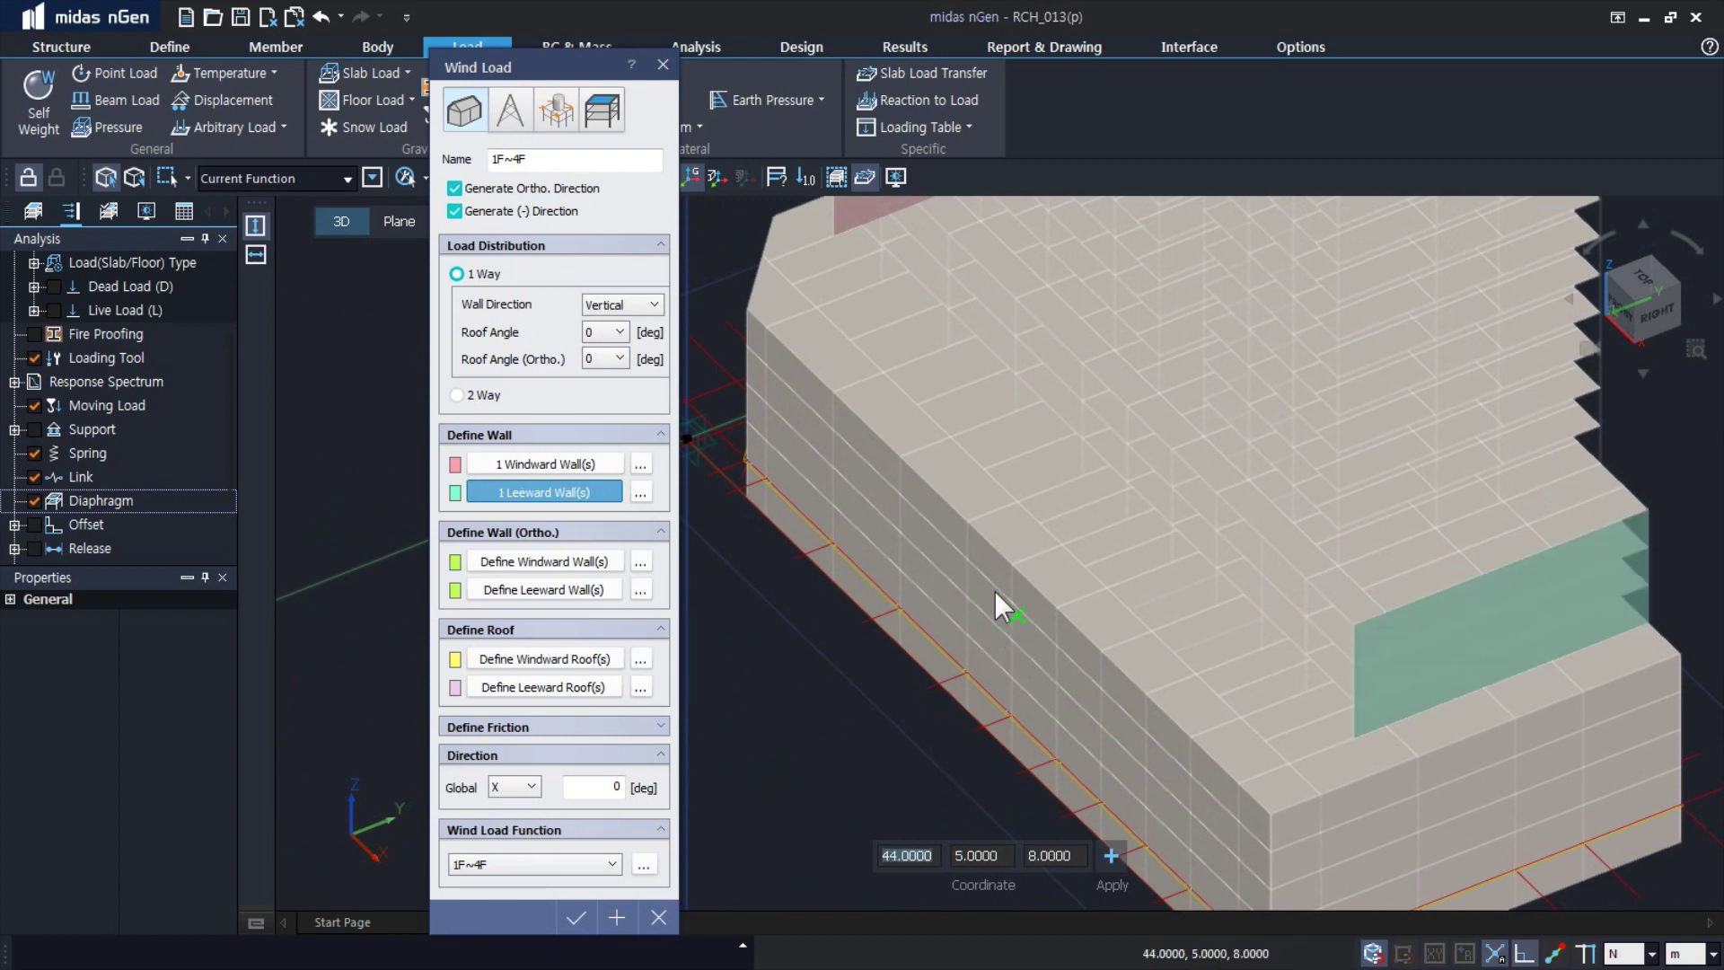
- Define the orthogonal windward wall along the long side at Y = 11.5, from X 5 to 86.5 and Z 20 to 32
{"action": "scroll", "coordinate": [996, 588], "scroll_direction": "down", "scroll_amount": 3}
{"action": "middle_click_drag", "start_coordinate": [1026, 589], "coordinate": [1056, 569]}
{"action": "middle_click_drag", "start_coordinate": [937, 453], "coordinate": [1009, 537]}
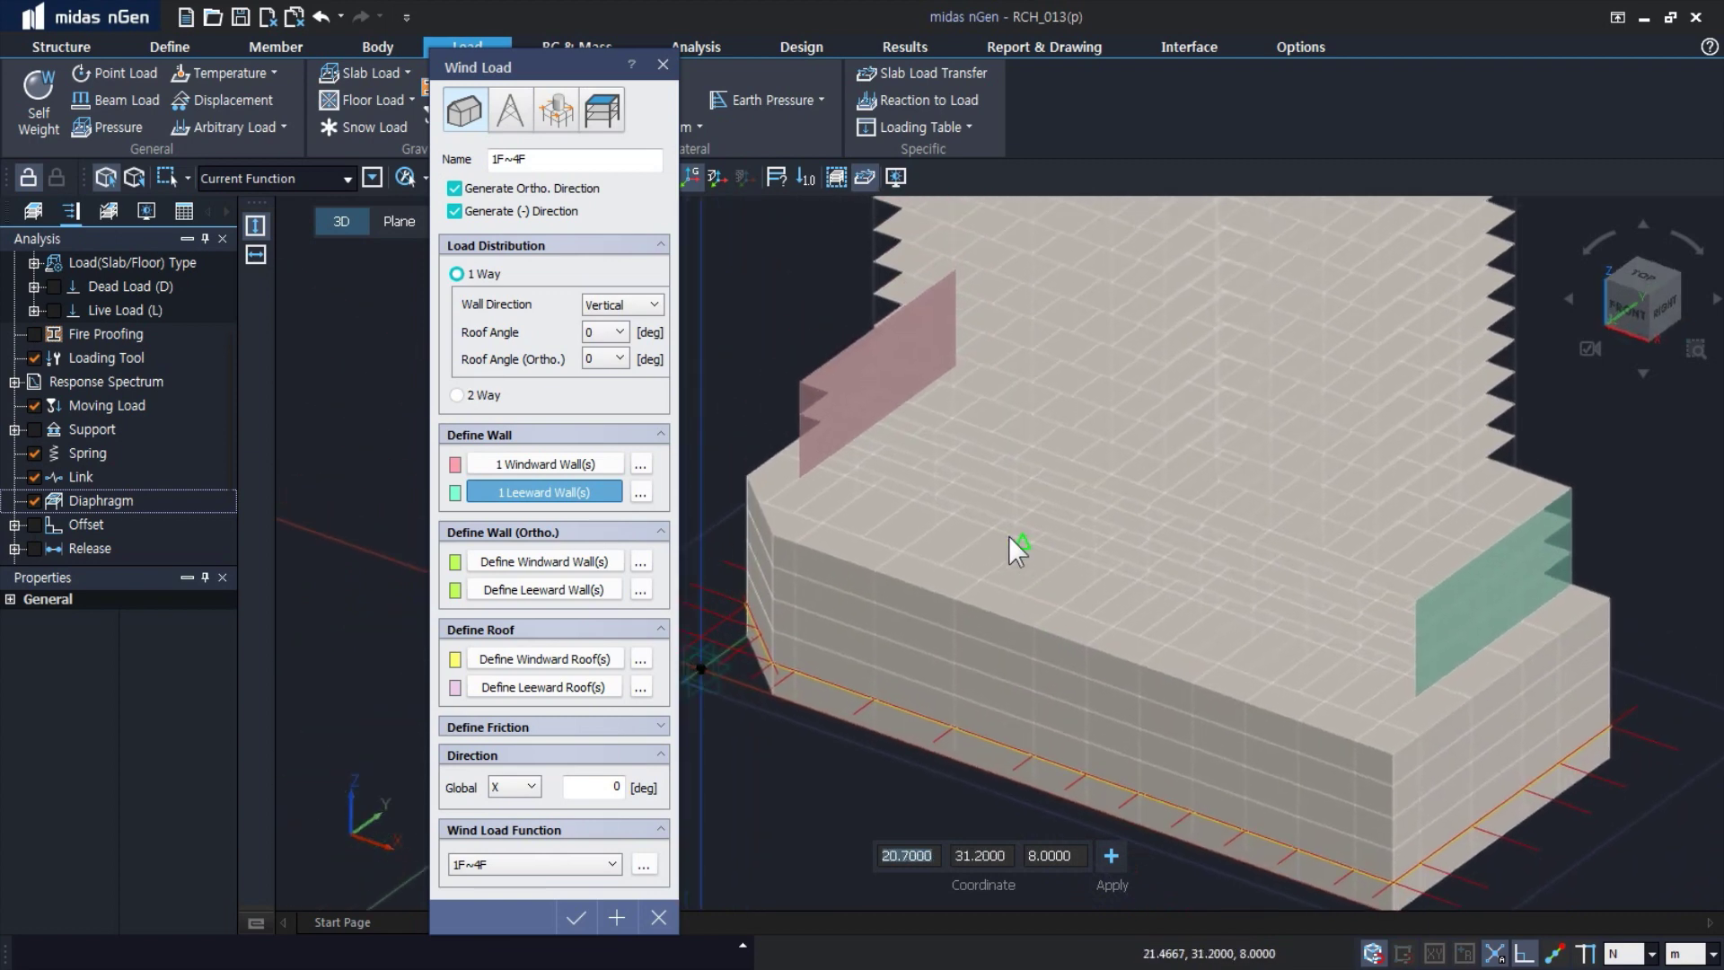
{"action": "left_click", "coordinate": [598, 563]}
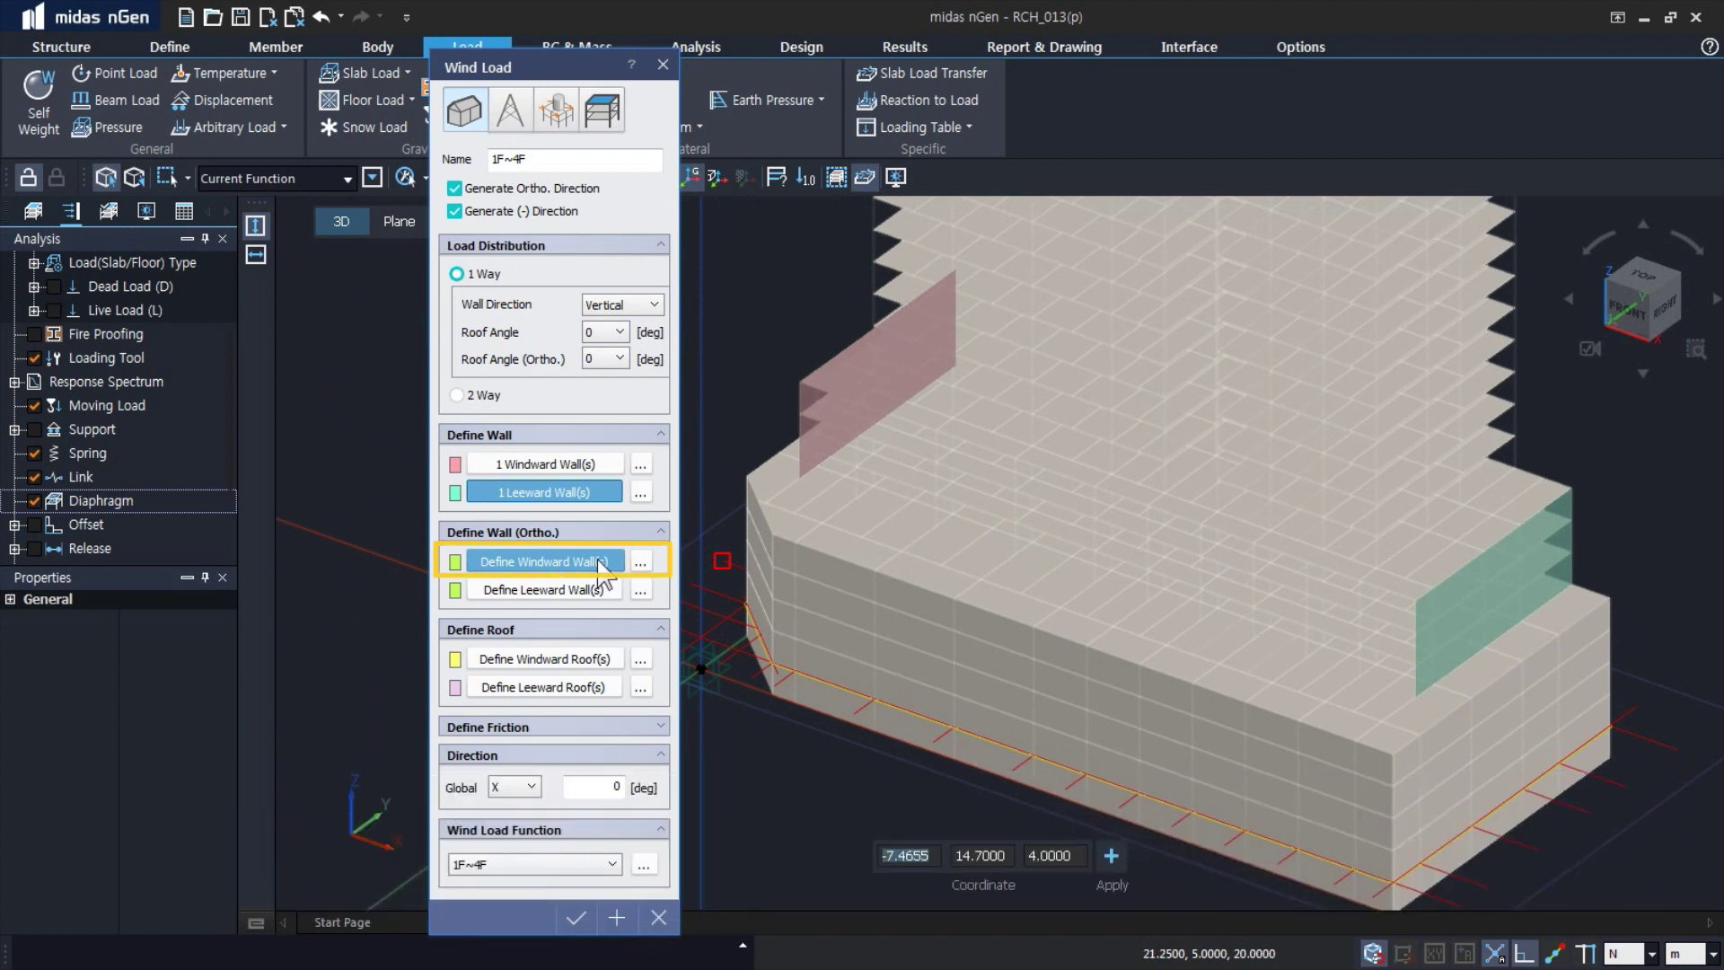
{"action": "left_click", "coordinate": [795, 378]}
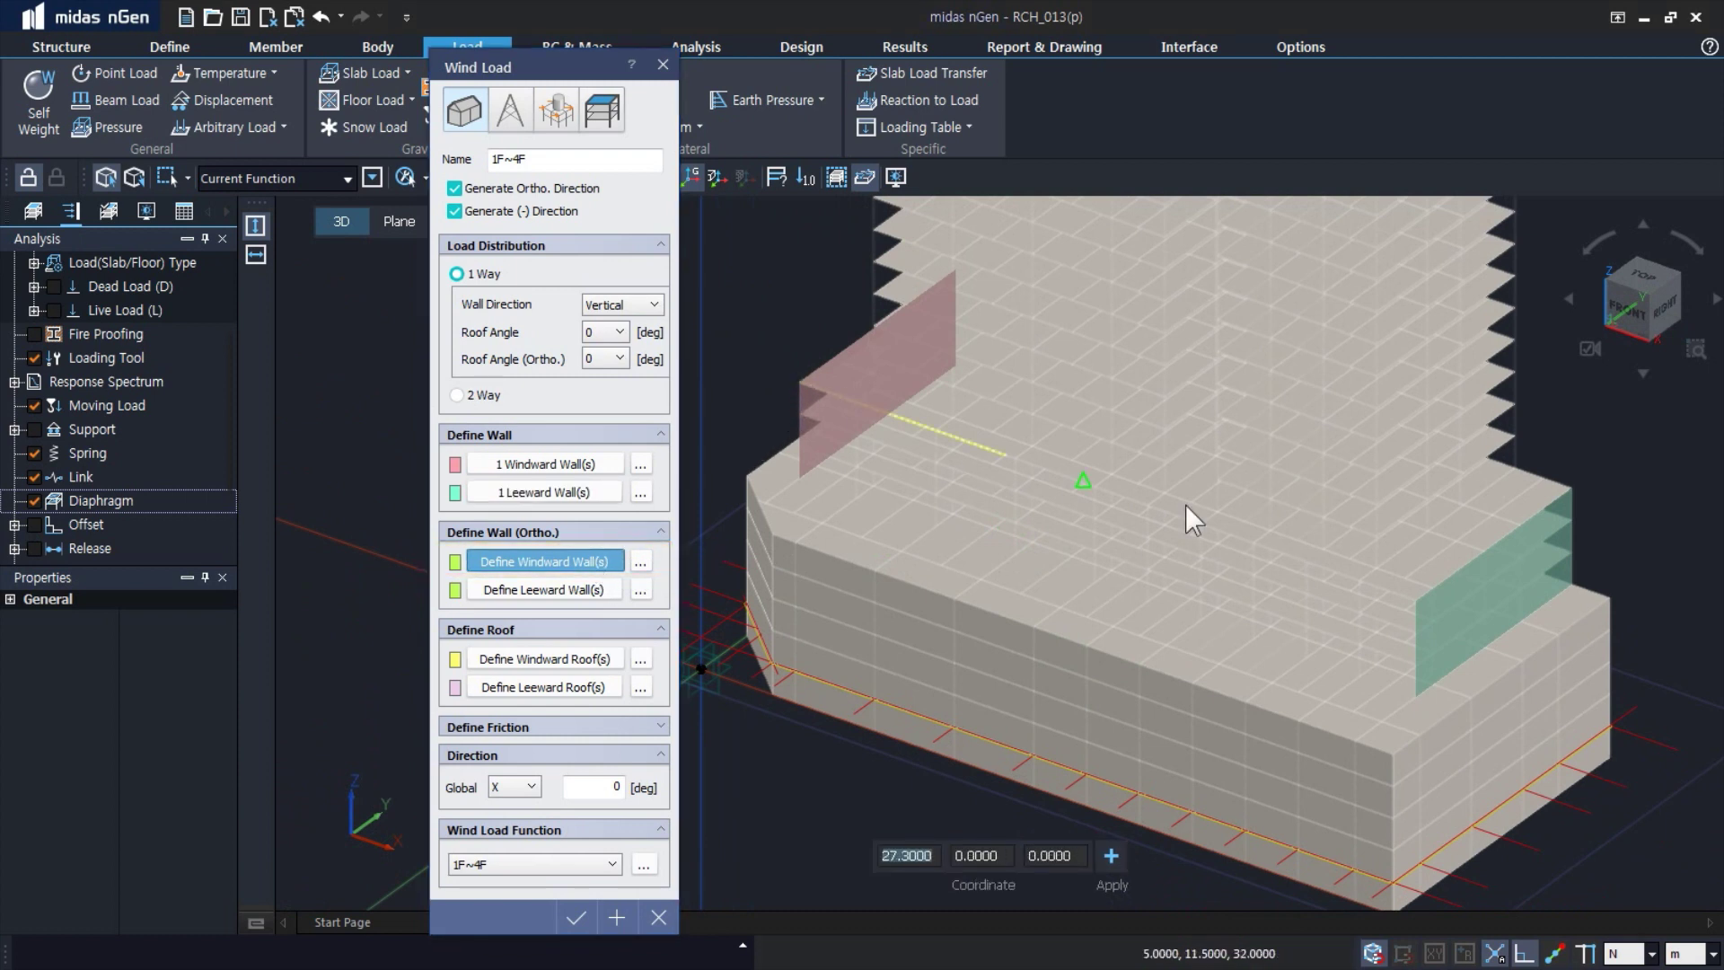
{"action": "left_click", "coordinate": [1418, 600]}
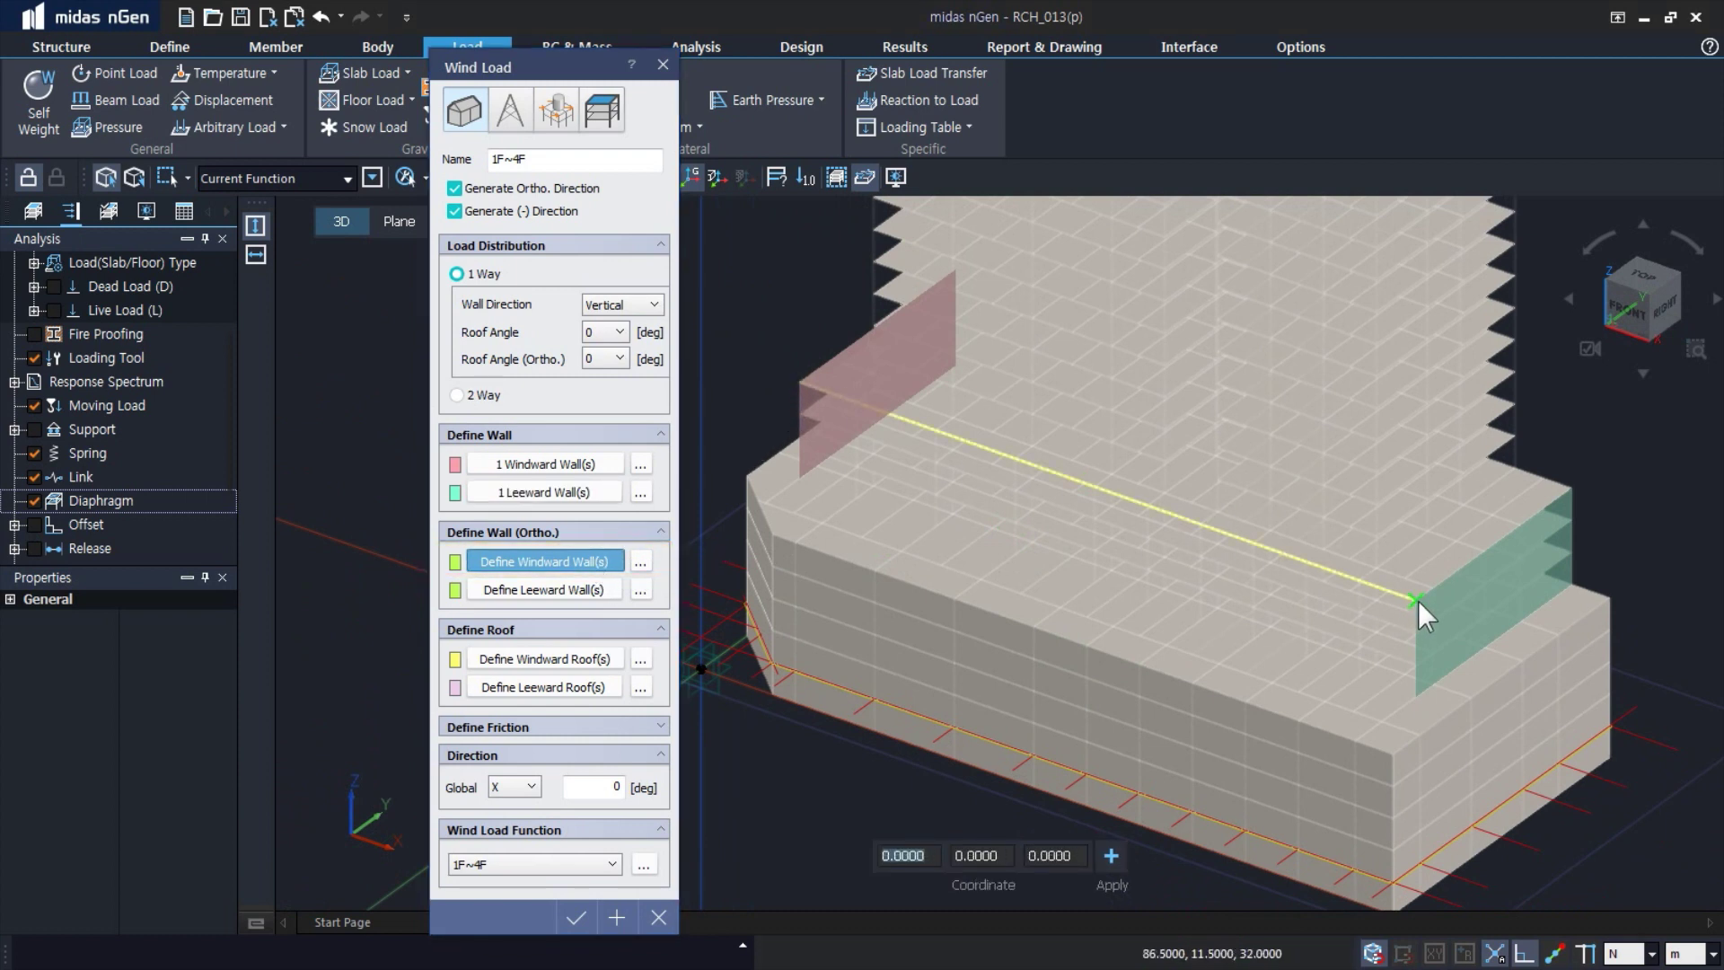
{"action": "left_click", "coordinate": [1414, 695]}
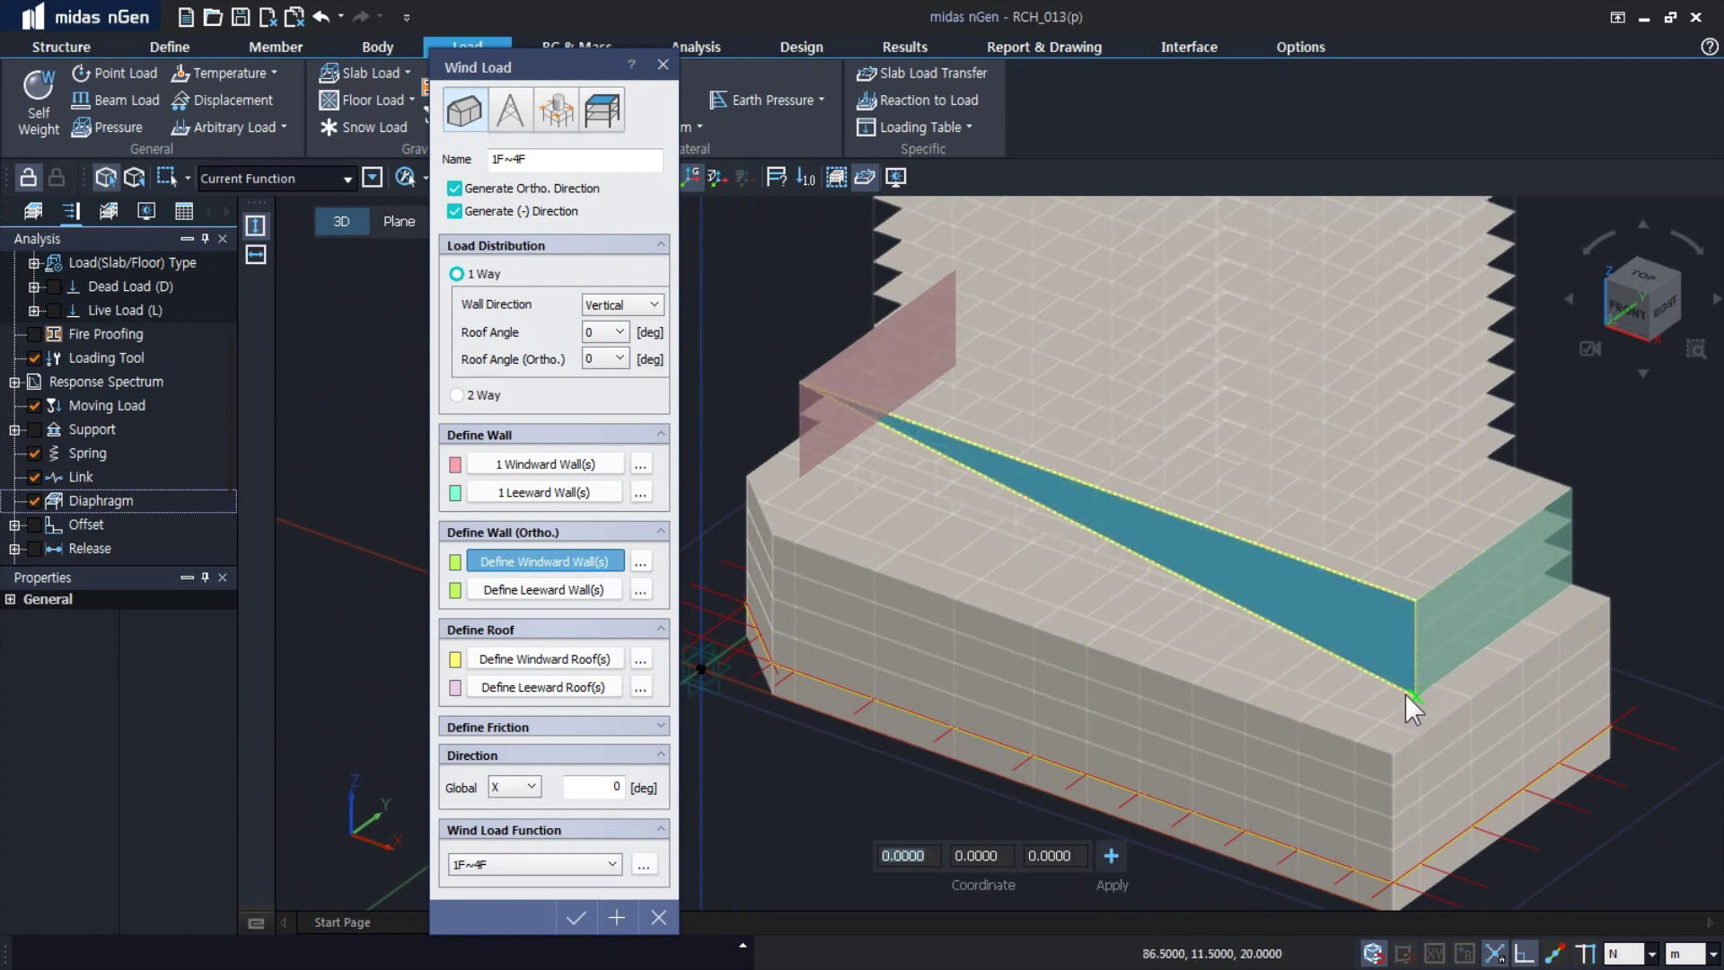
{"action": "left_click", "coordinate": [800, 481]}
{"action": "left_click", "coordinate": [801, 478]}
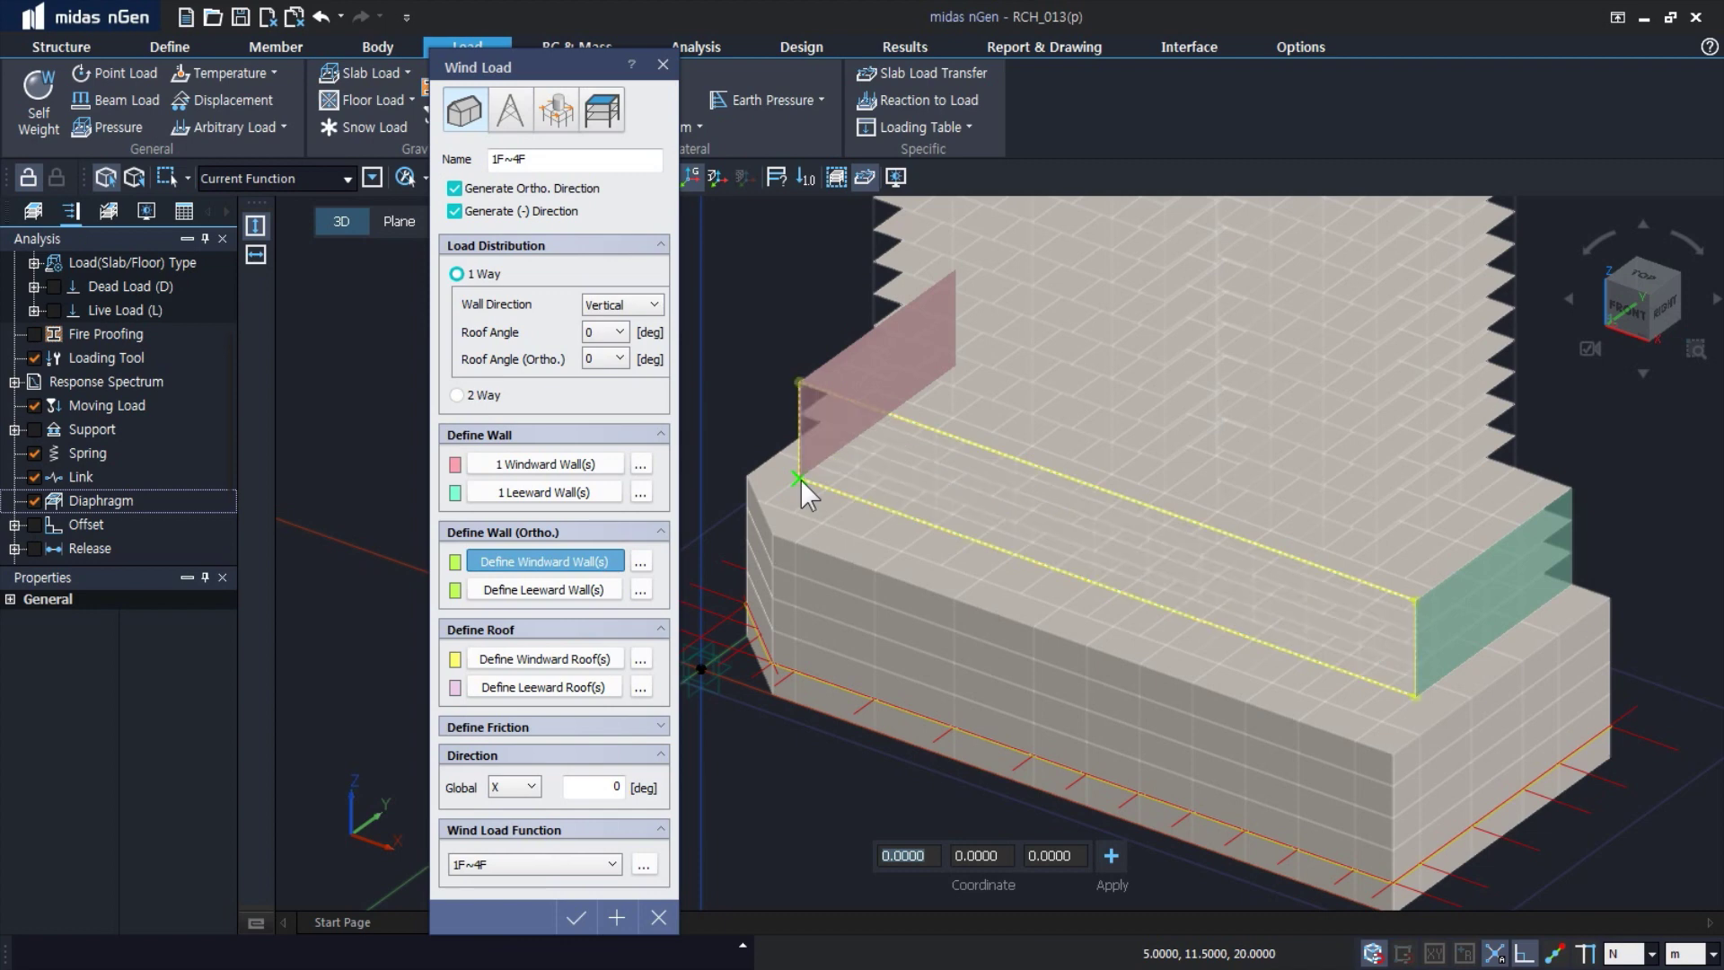
- Define the orthogonal leeward wall at Y = 40.9, from X 5 to 86.5 and Z 20 to 32, and create the wind load
{"action": "middle_click_drag", "start_coordinate": [1423, 570], "coordinate": [1229, 523]}
{"action": "scroll", "coordinate": [1362, 560], "scroll_direction": "down", "scroll_amount": 1}
{"action": "middle_click_drag", "start_coordinate": [1458, 576], "coordinate": [1120, 554]}
{"action": "middle_click_drag", "start_coordinate": [1505, 571], "coordinate": [1364, 550]}
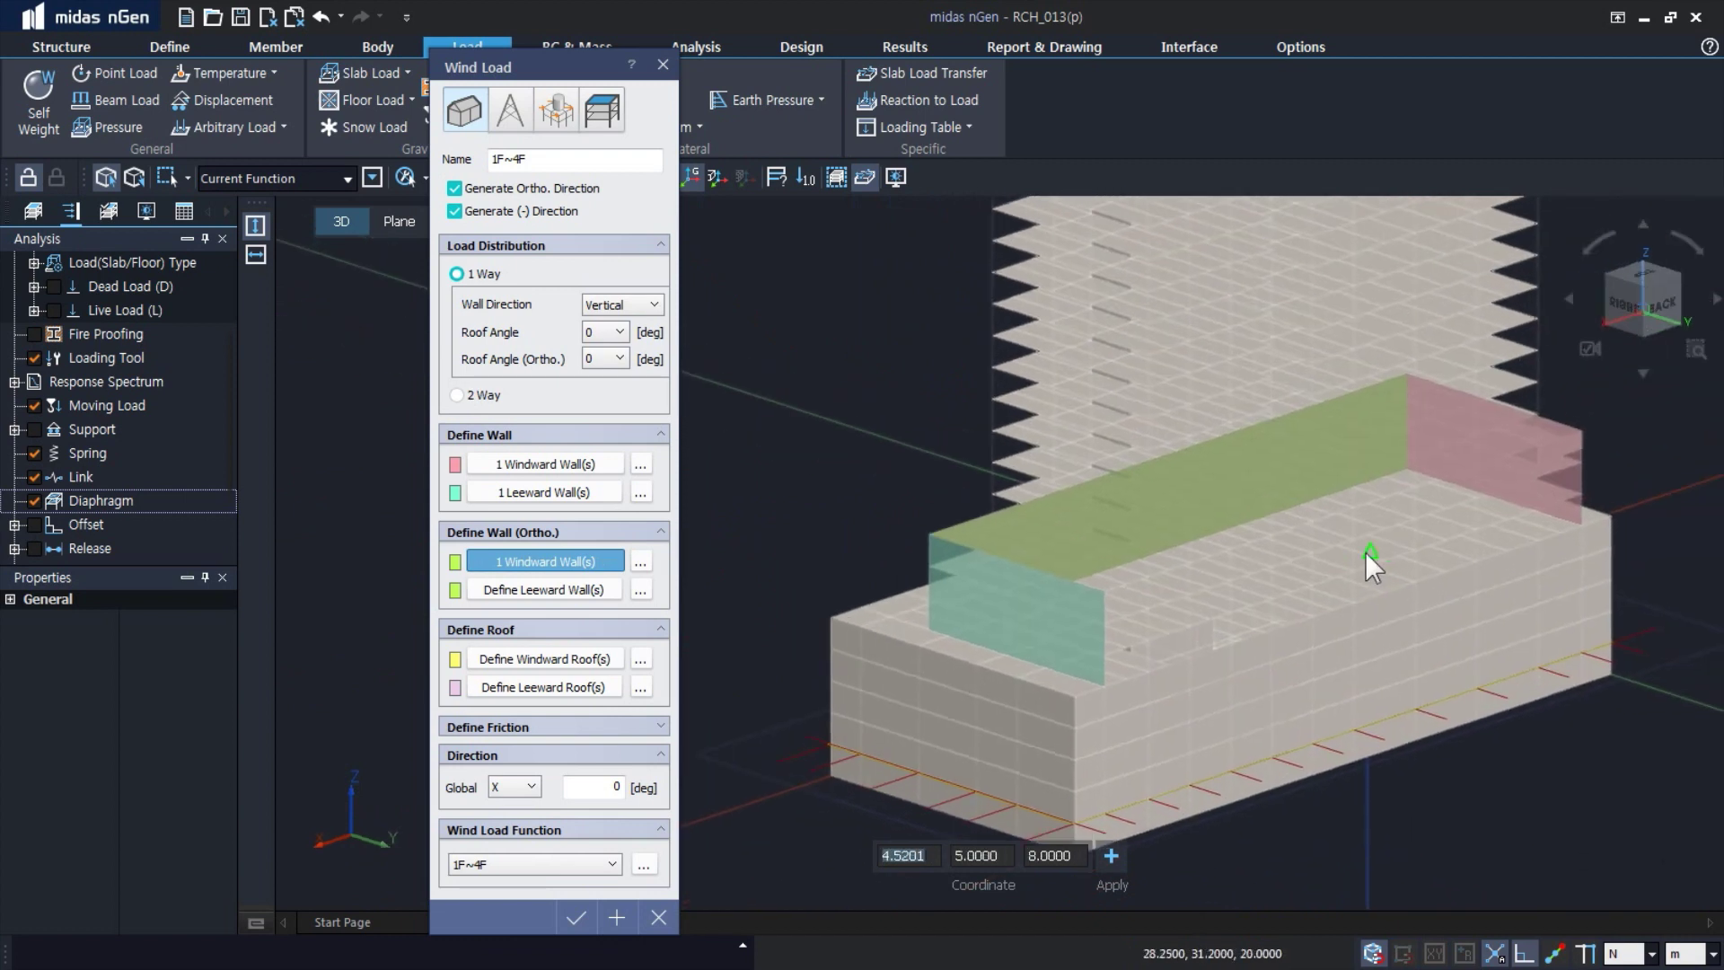
{"action": "scroll", "coordinate": [1360, 553], "scroll_direction": "up", "scroll_amount": 2}
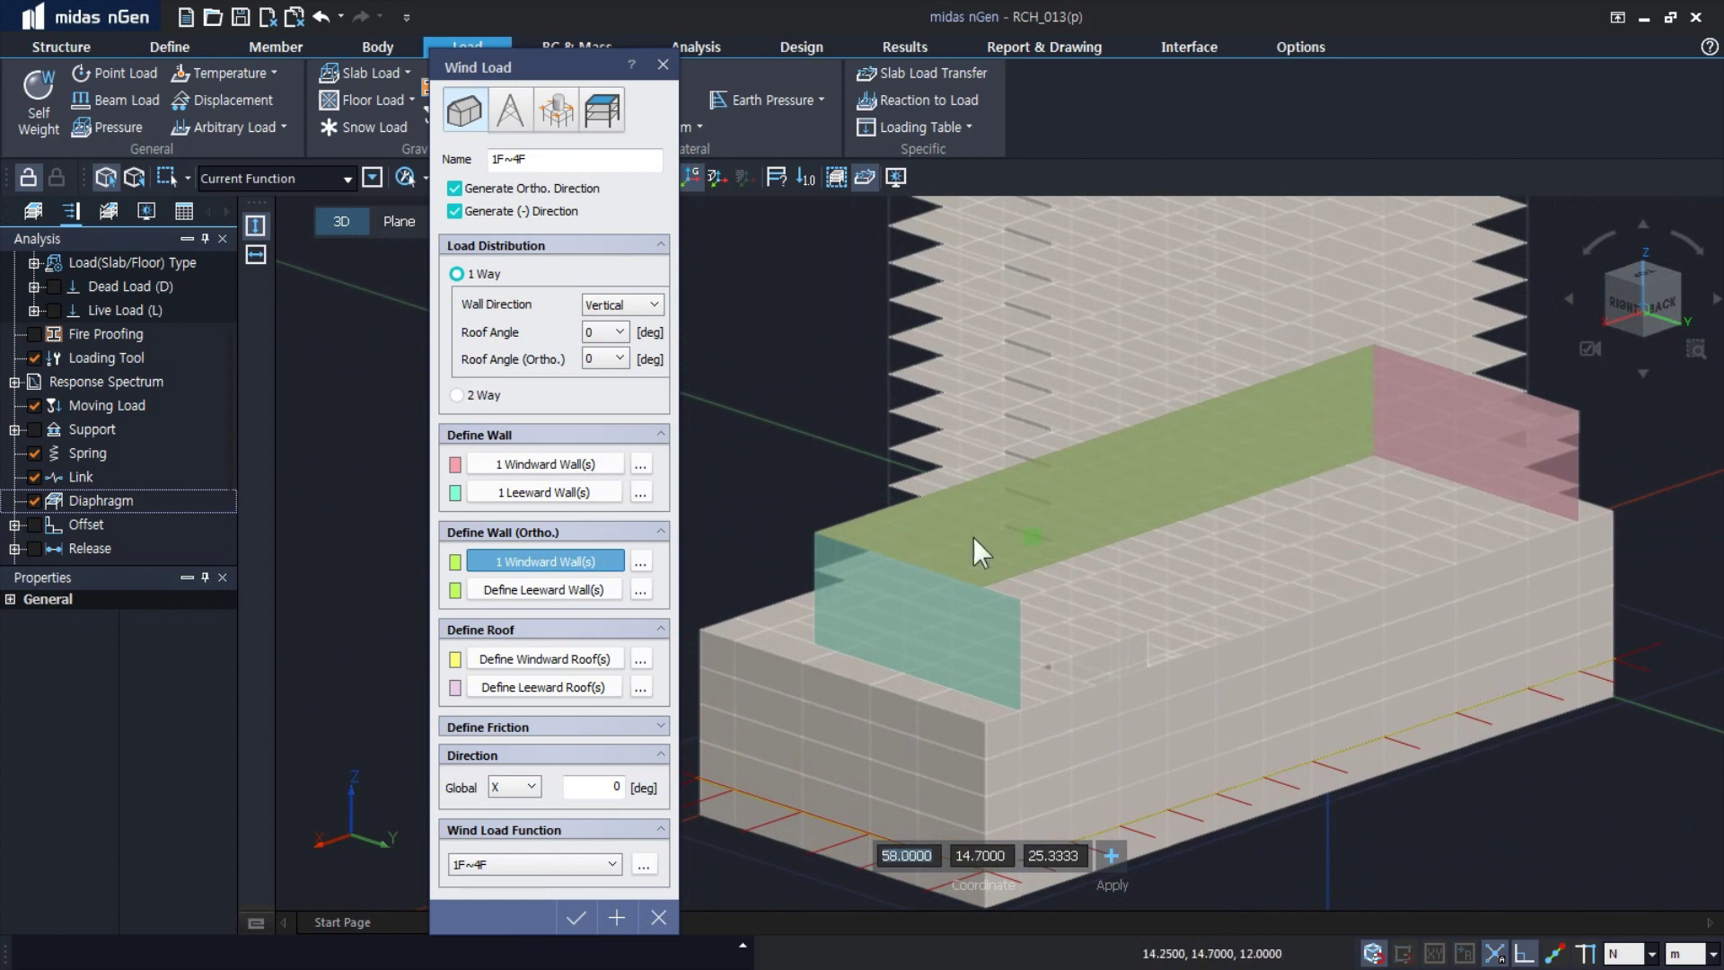
{"action": "left_click", "coordinate": [596, 587]}
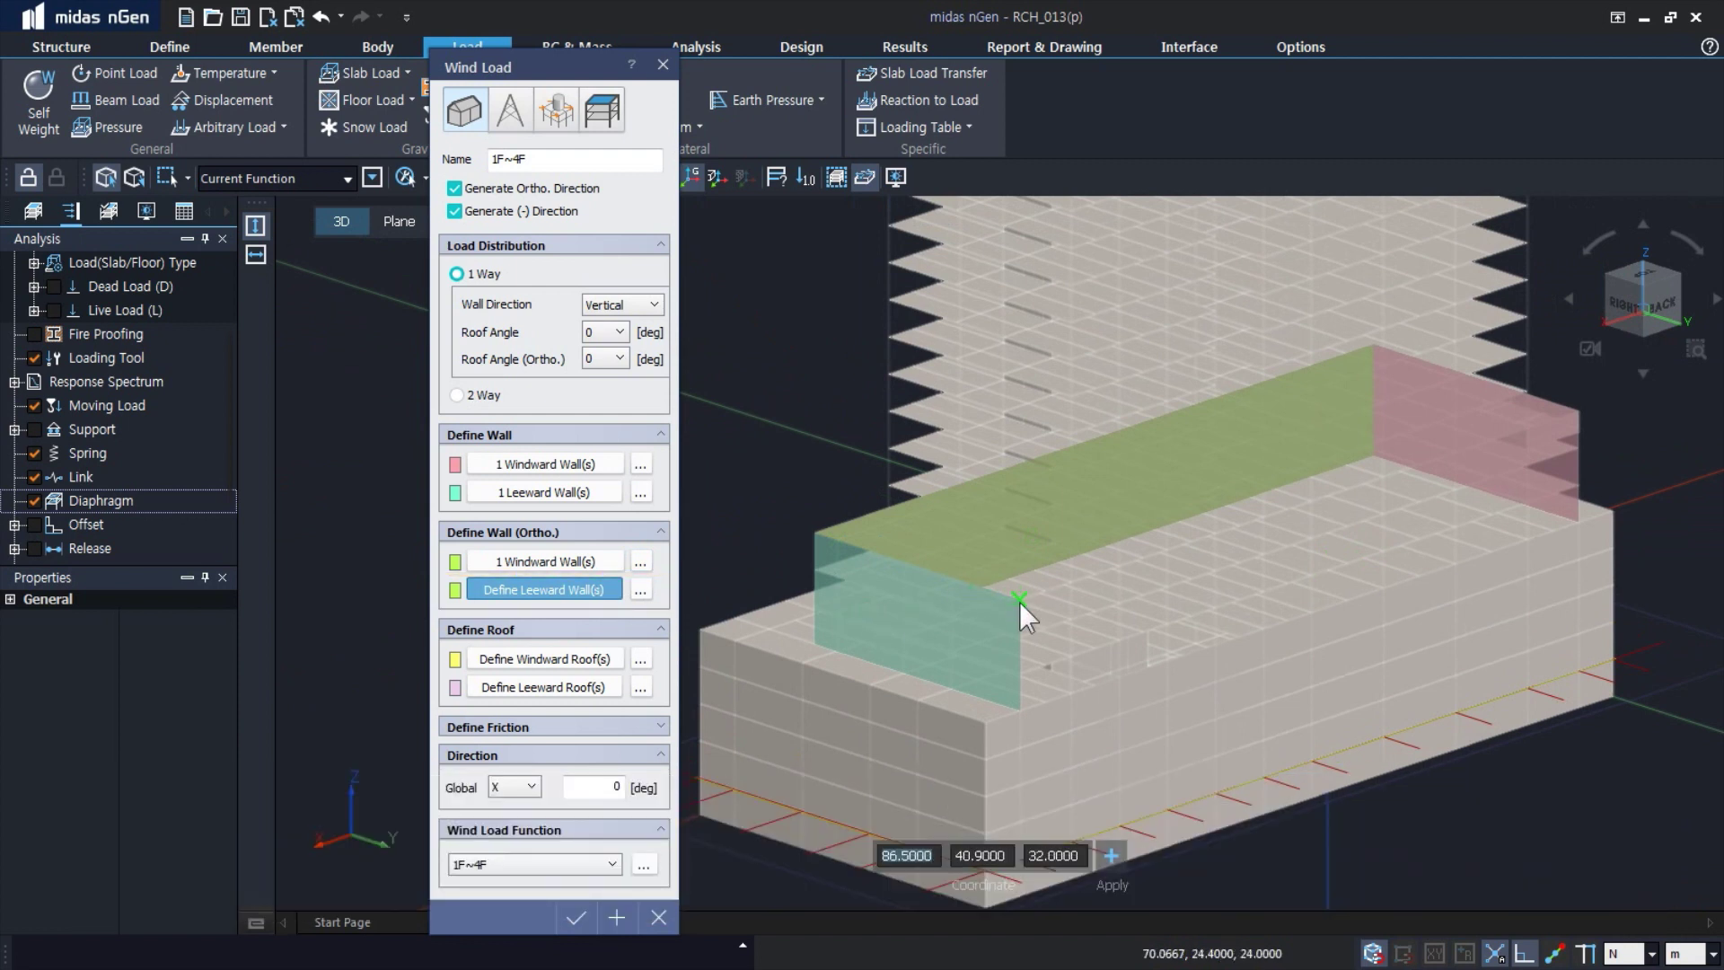
{"action": "left_click", "coordinate": [1020, 598]}
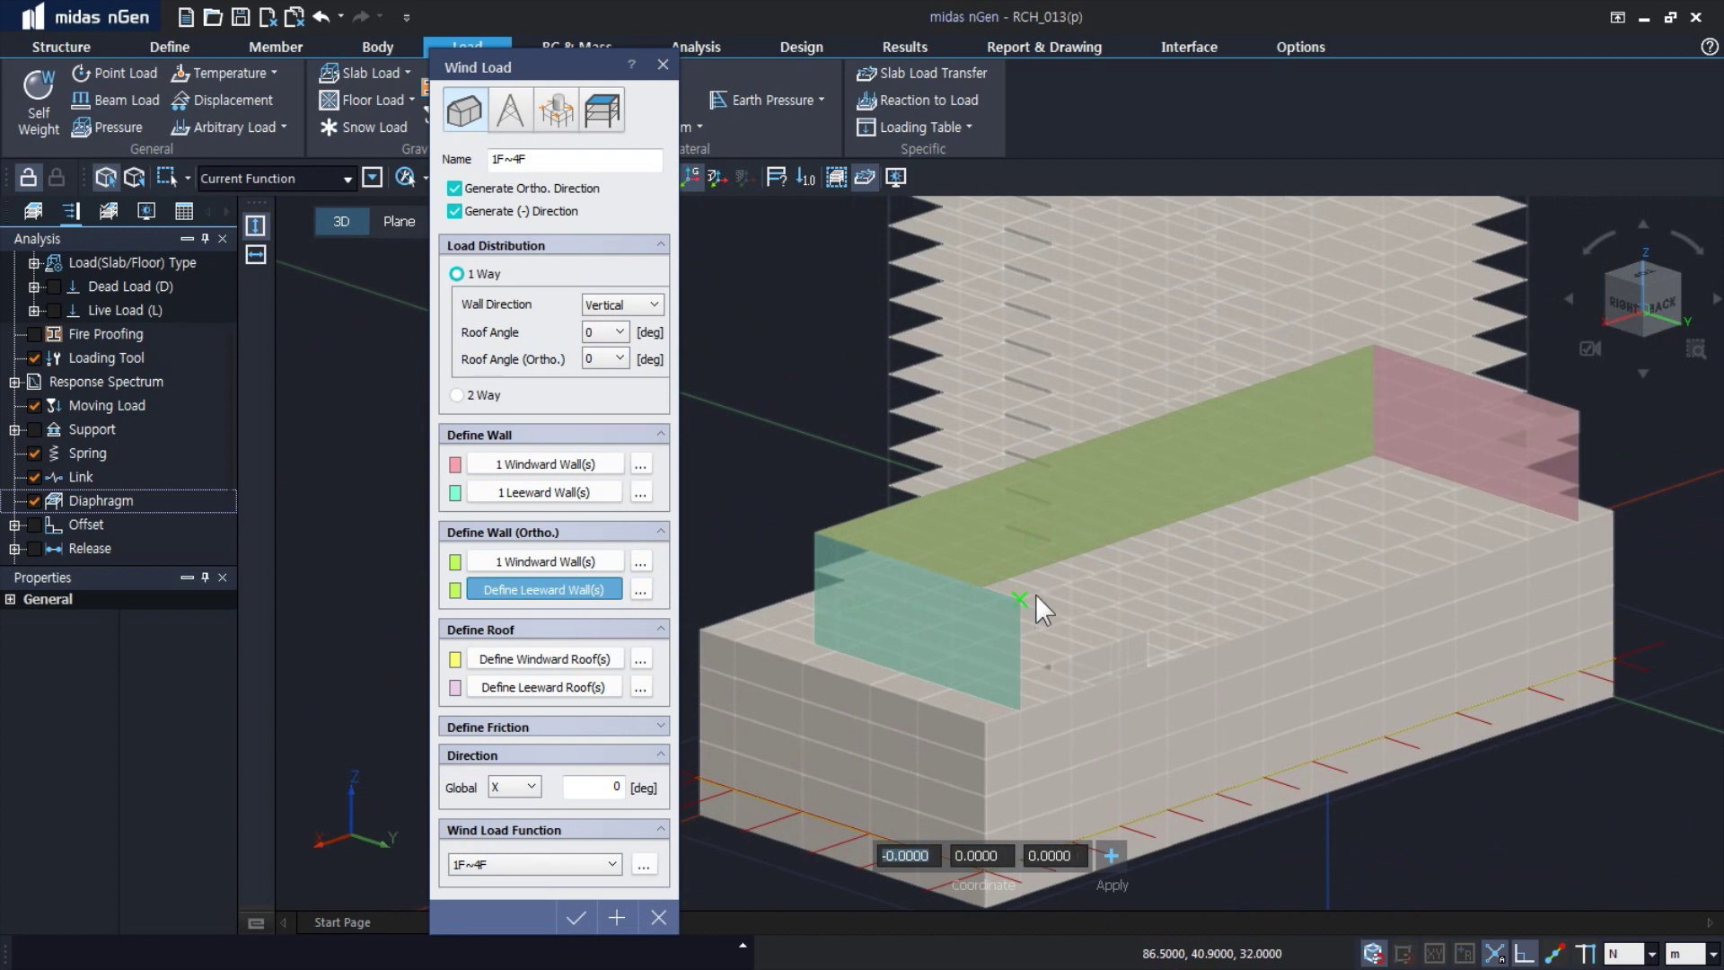
{"action": "left_click", "coordinate": [1581, 410]}
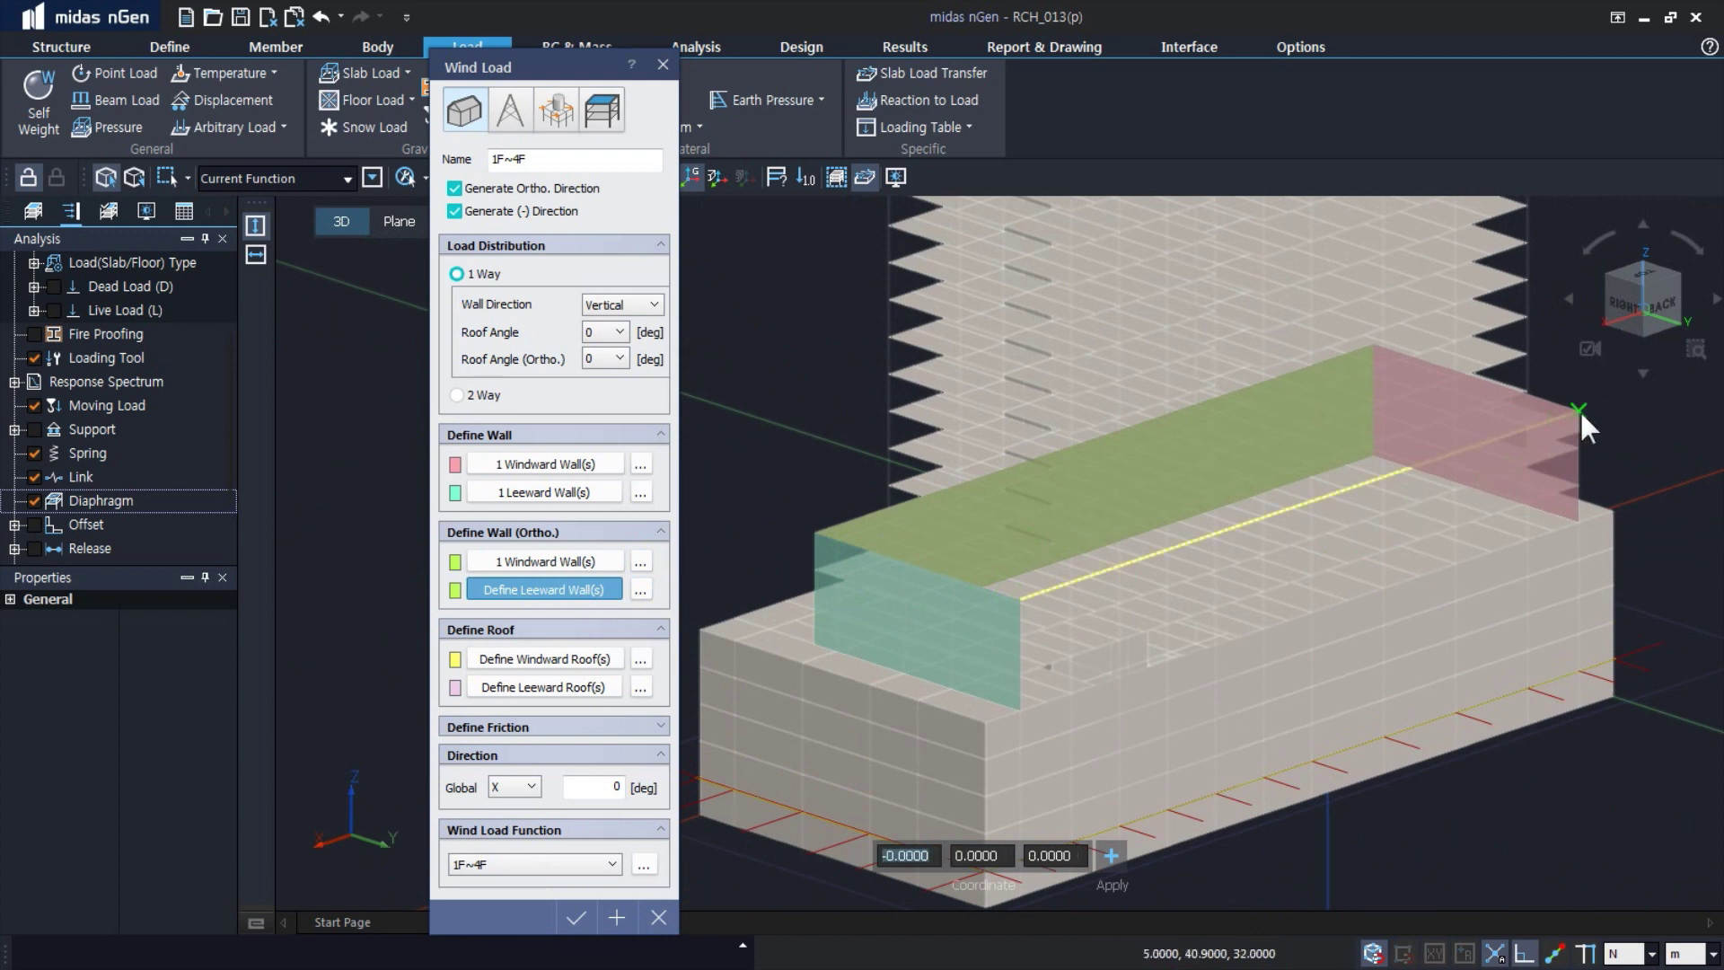
{"action": "left_click", "coordinate": [1579, 521]}
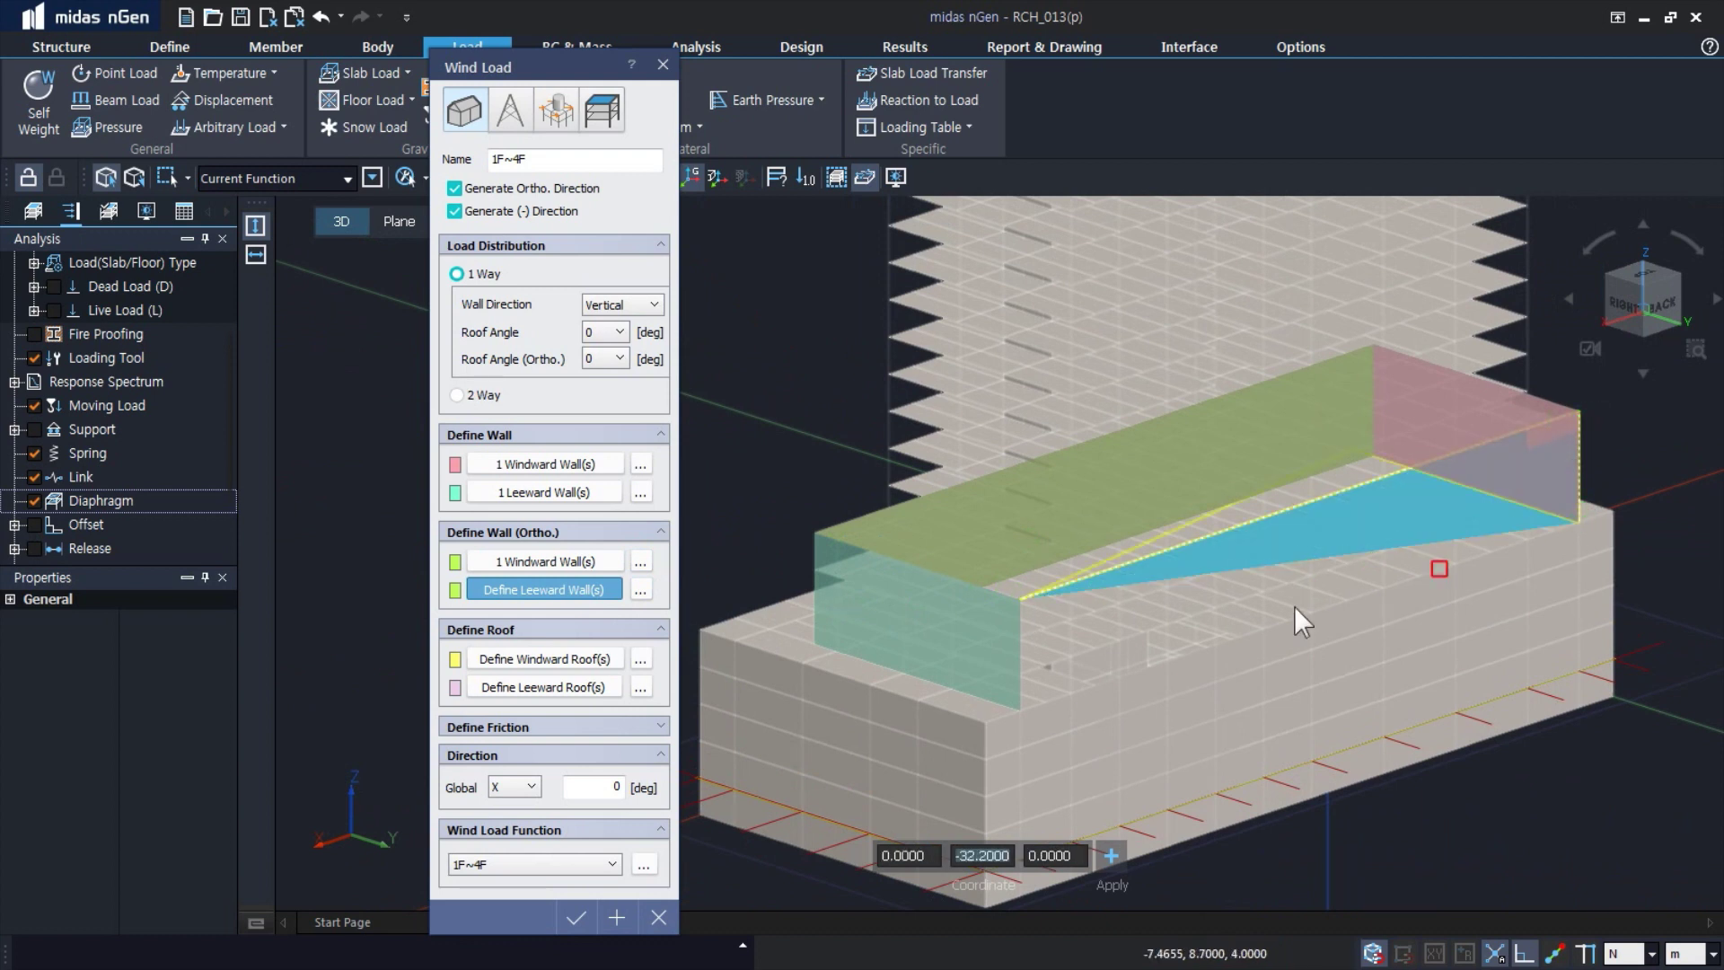
{"action": "left_click", "coordinate": [1020, 712]}
{"action": "left_click", "coordinate": [1021, 713]}
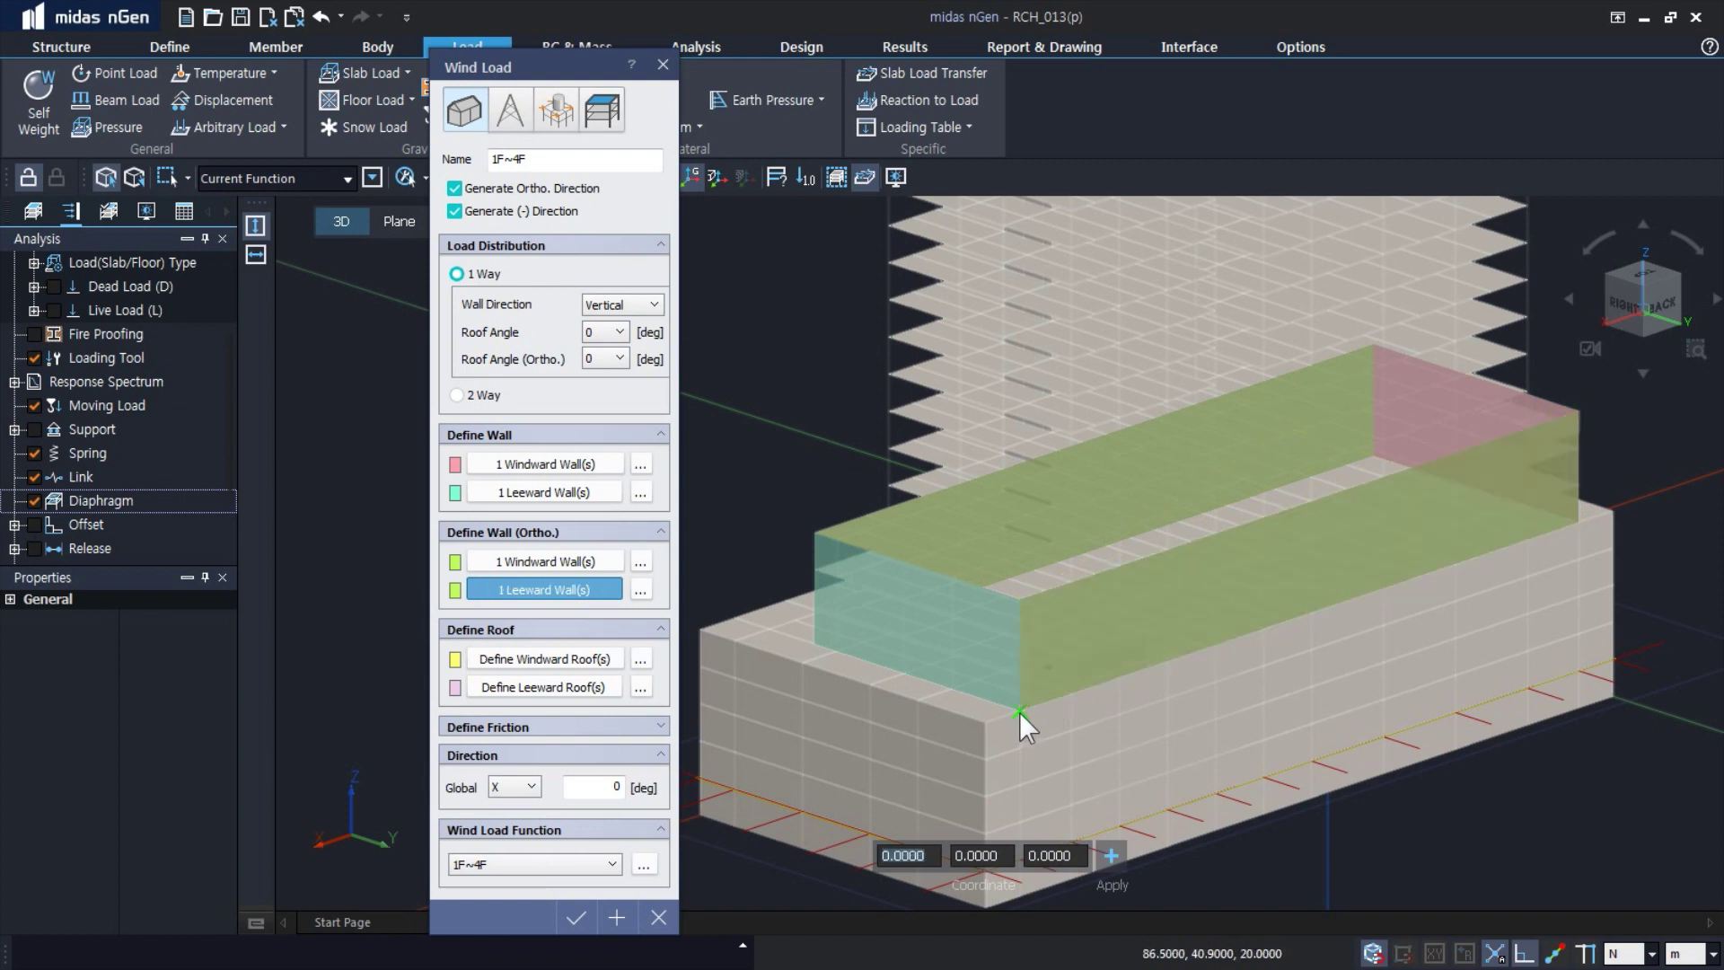
{"action": "left_click", "coordinate": [575, 916]}
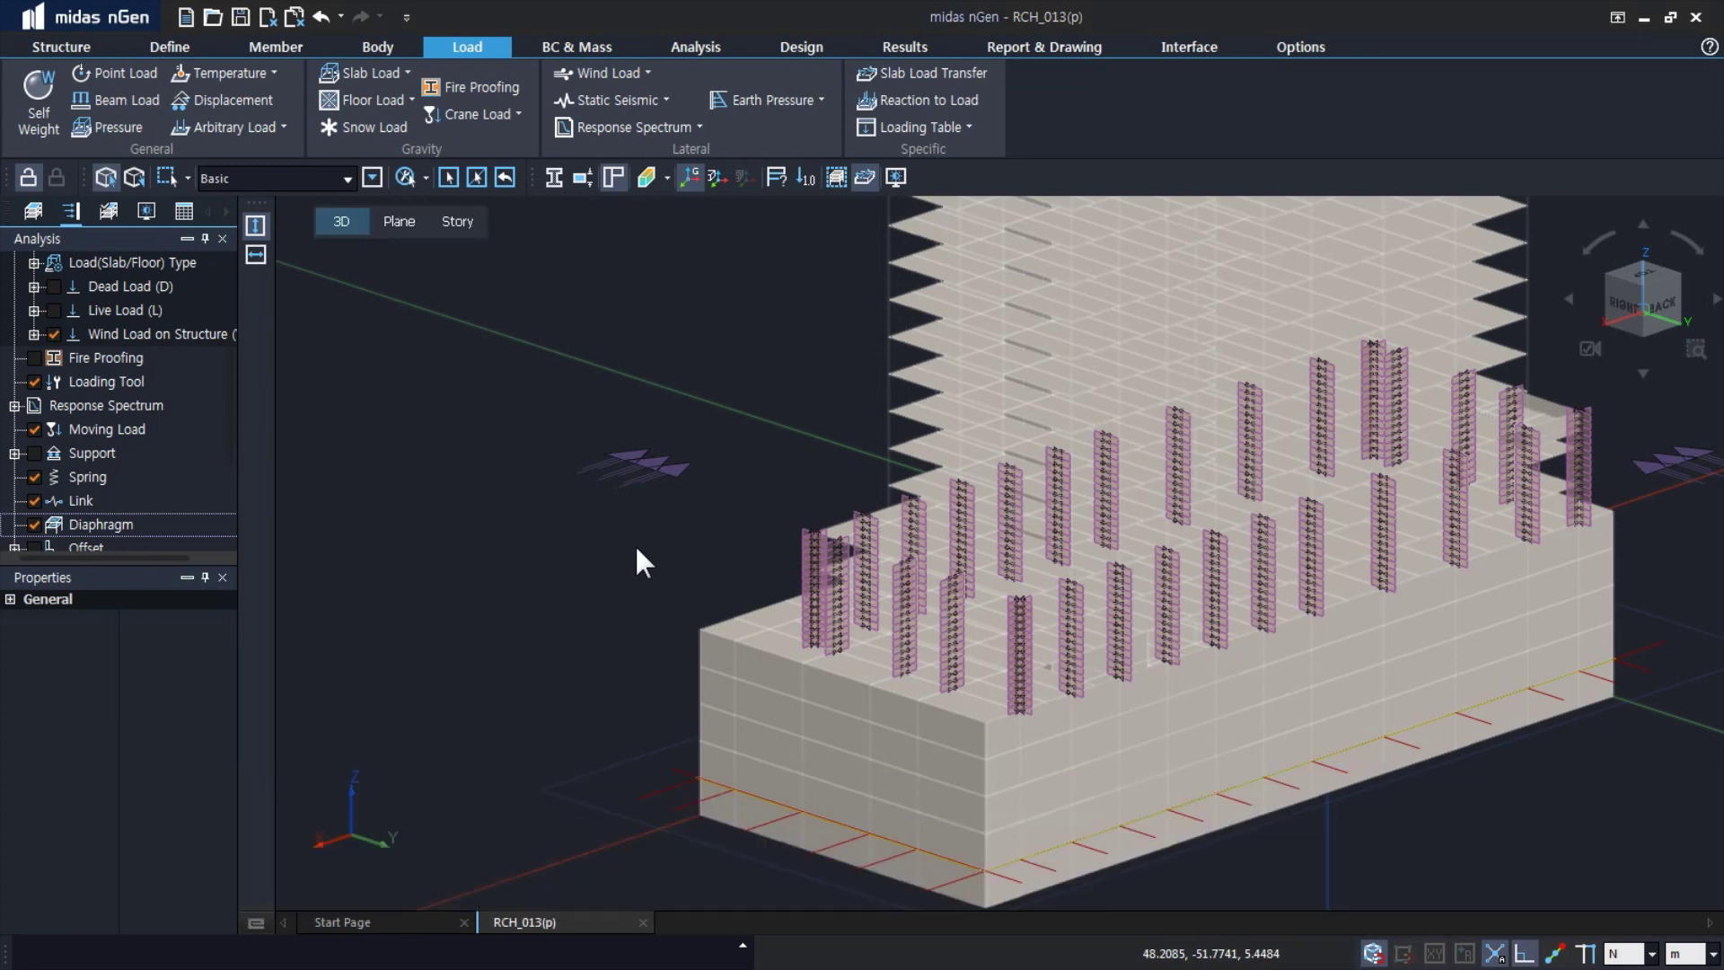
- Restore the isometric view of the whole building and list the individual loads under Wind Load on Structure
{"action": "right_click", "coordinate": [635, 543]}
{"action": "left_click", "coordinate": [552, 446]}
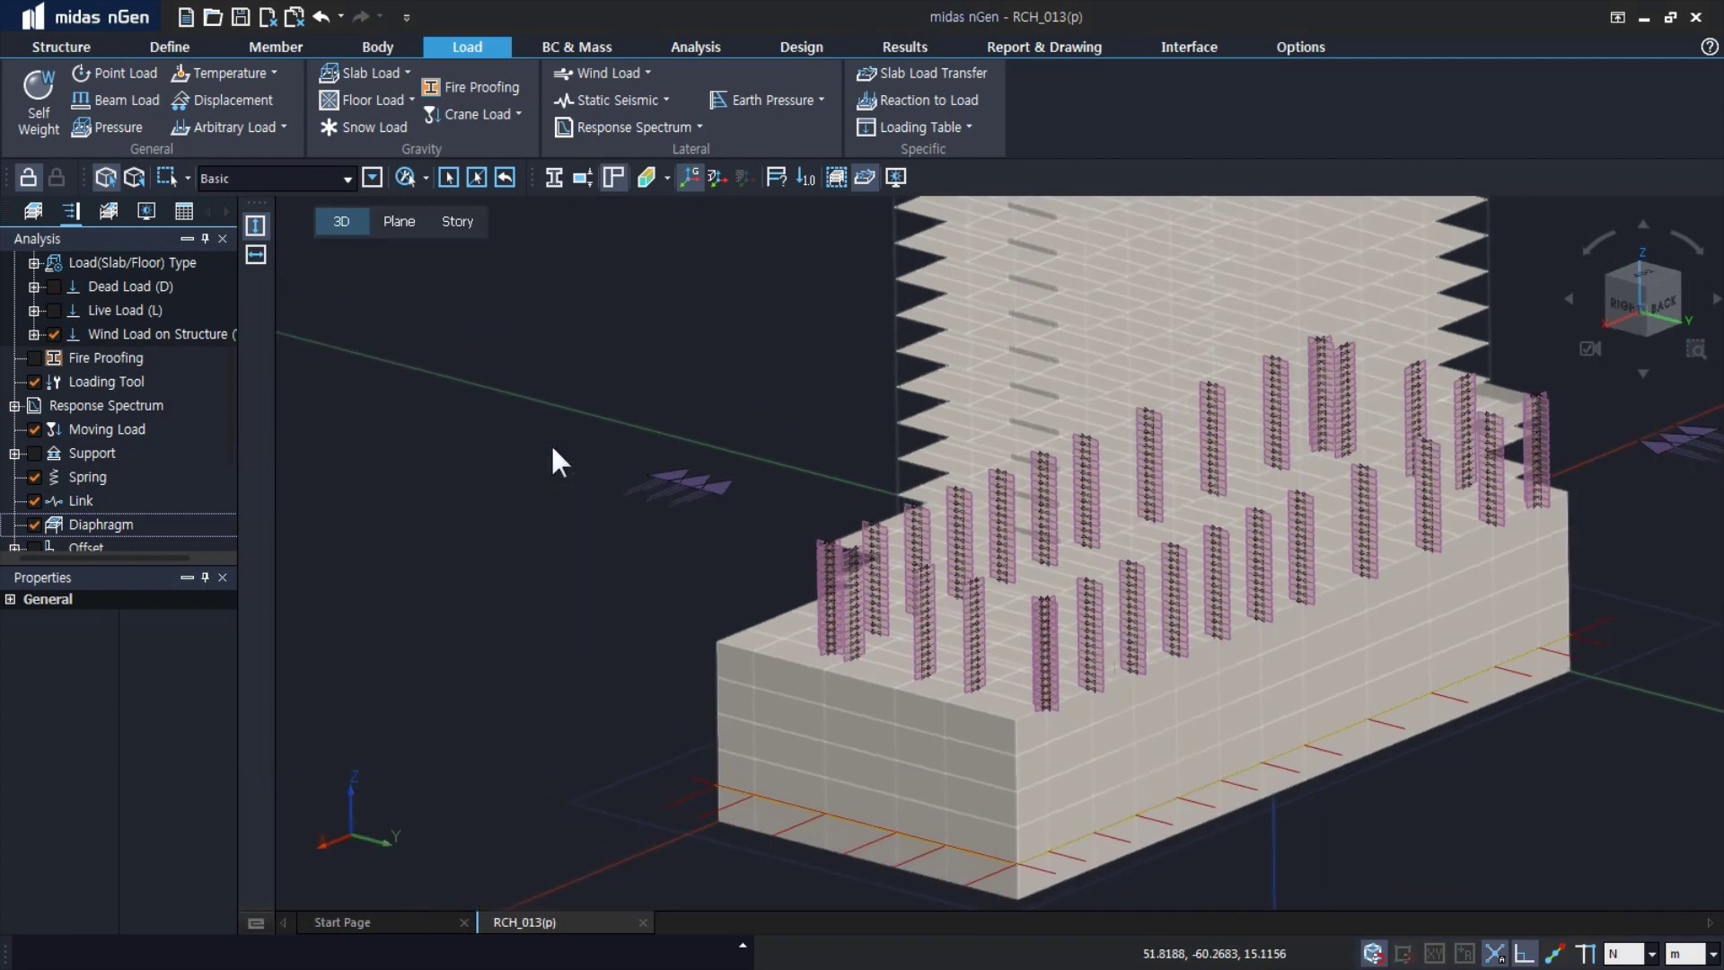
{"action": "left_click", "coordinate": [15, 406]}
{"action": "left_click", "coordinate": [15, 406]}
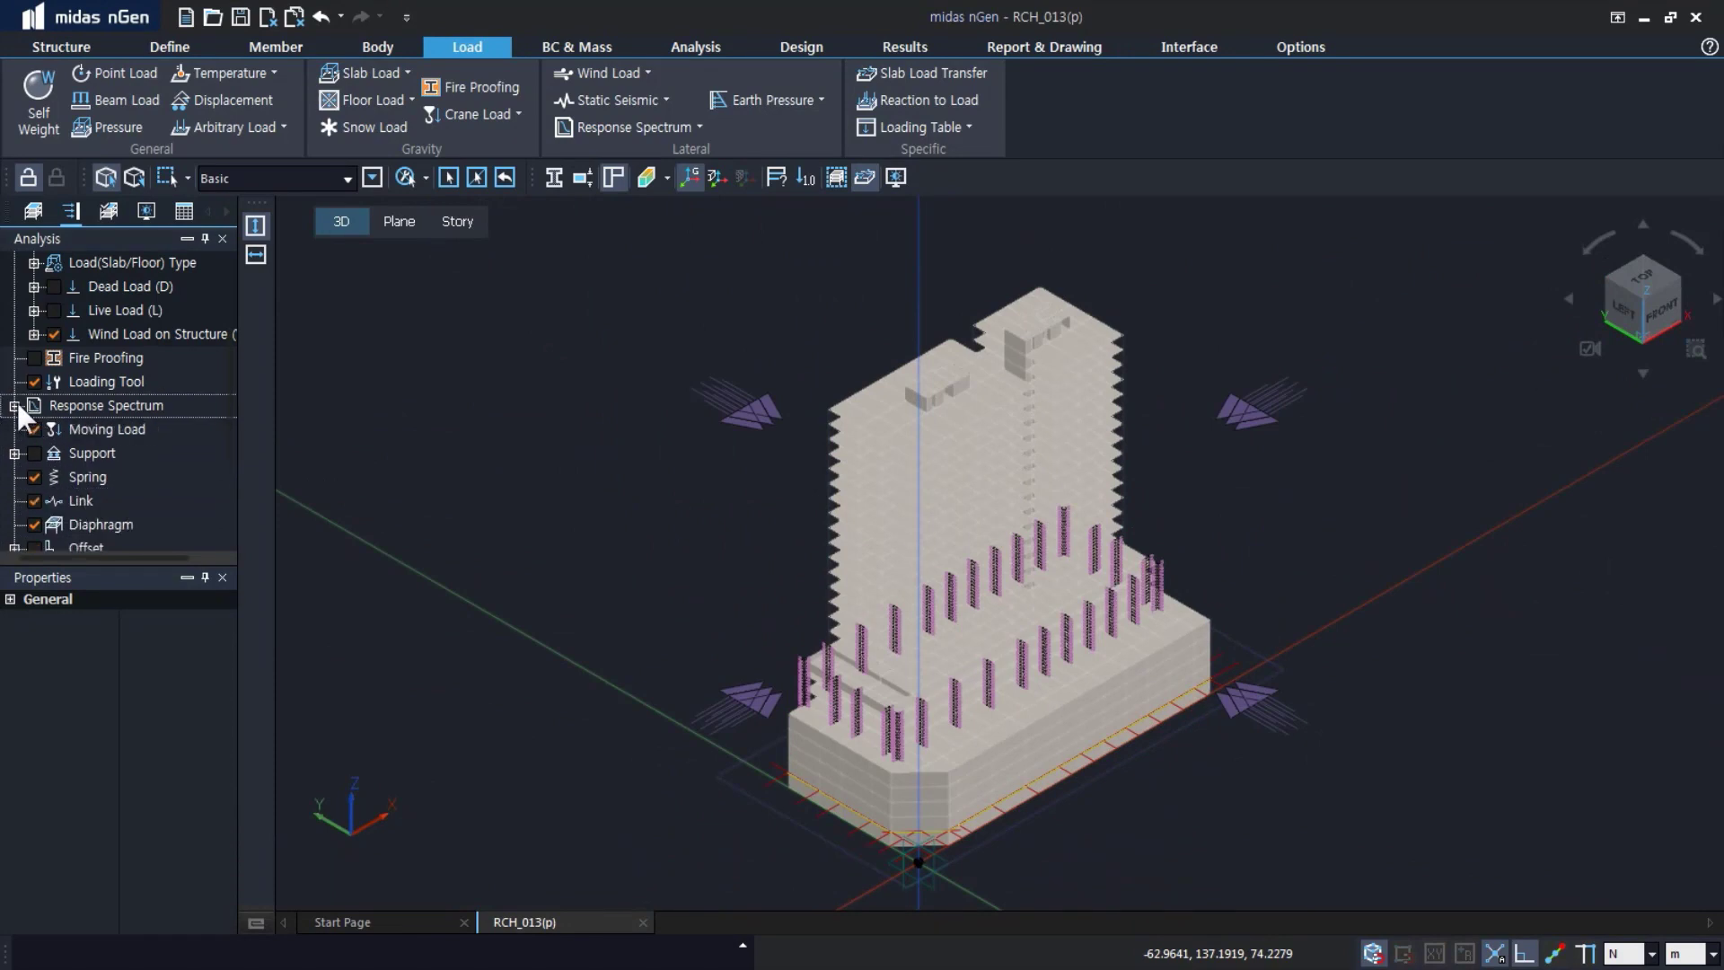
{"action": "left_click", "coordinate": [34, 334]}
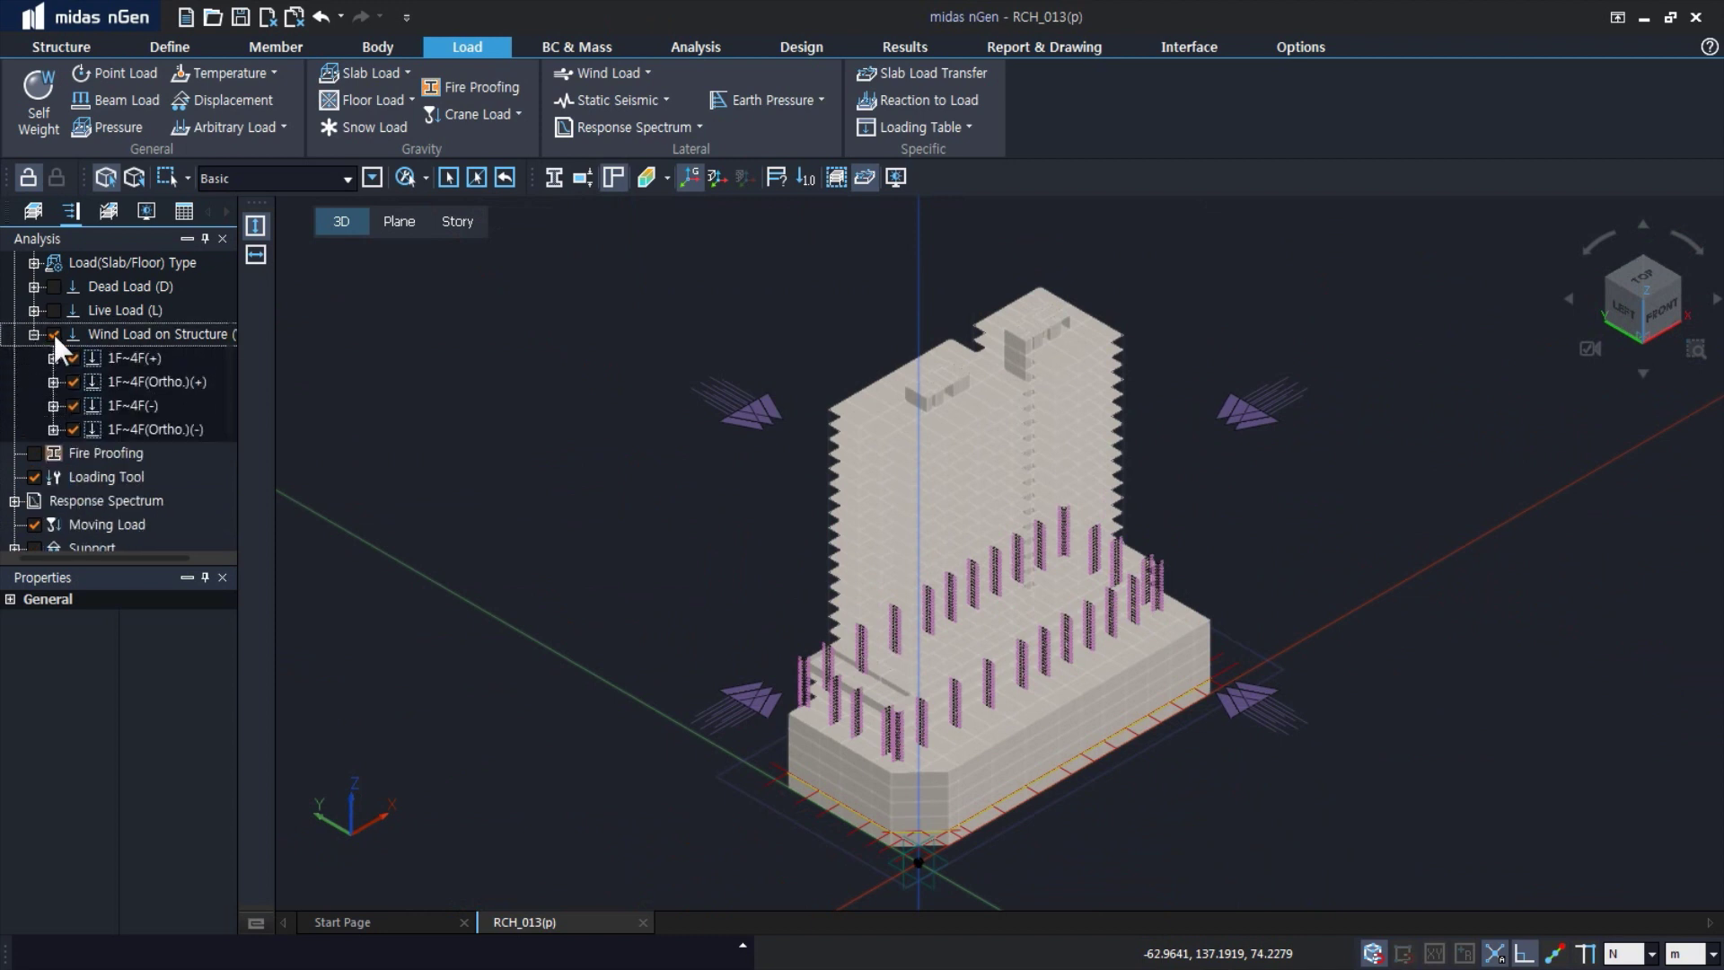
- Hide the existing wind loads and start an enclosed-area wind load named Left that uses the Left wind load function
{"action": "left_click", "coordinate": [54, 334]}
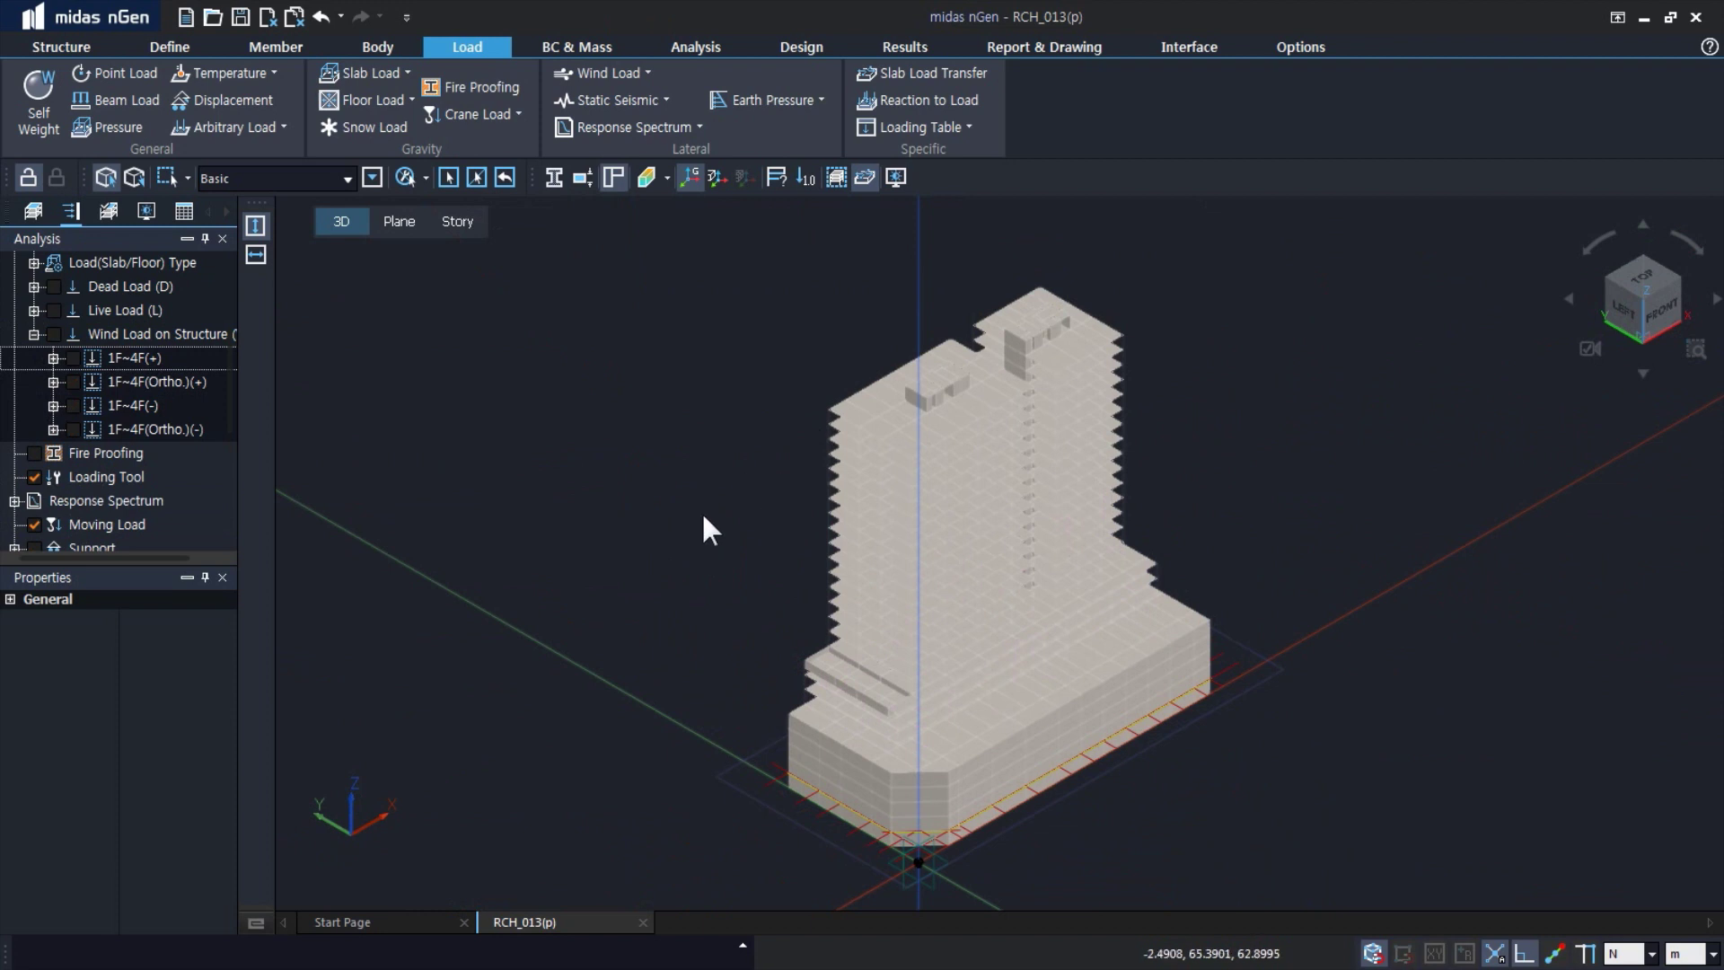
{"action": "left_click", "coordinate": [609, 77]}
{"action": "left_click", "coordinate": [607, 126]}
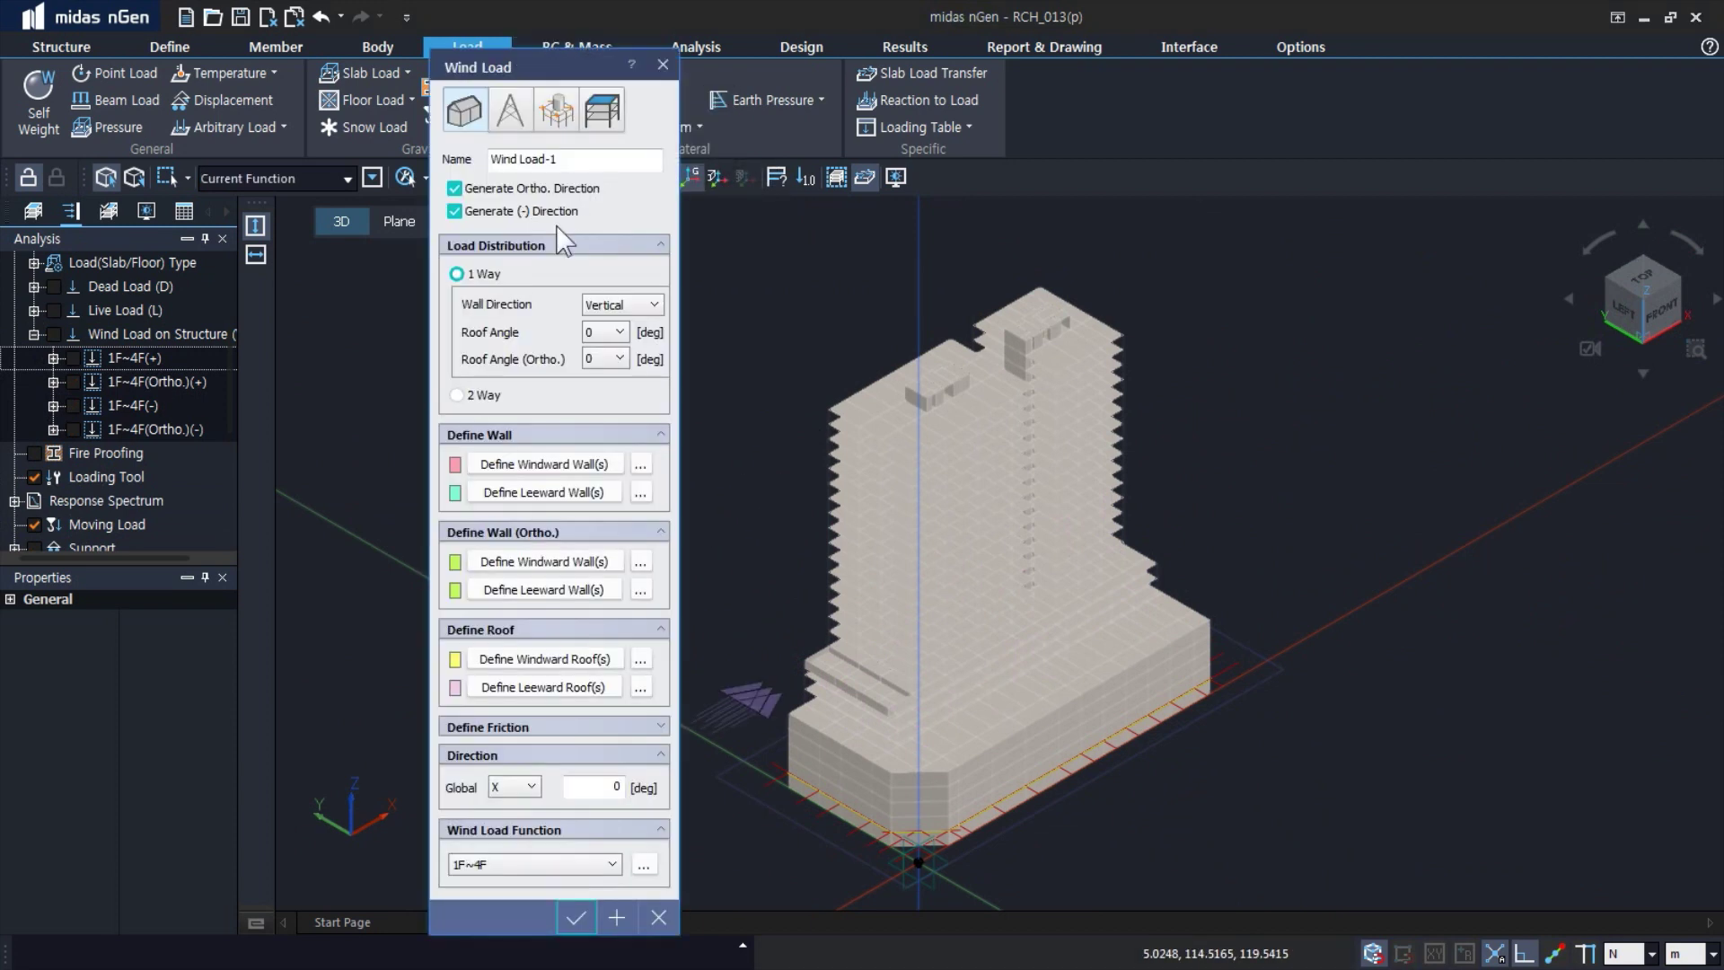
{"action": "left_click_drag", "start_coordinate": [575, 158], "coordinate": [484, 160]}
{"action": "left_click", "coordinate": [471, 124]}
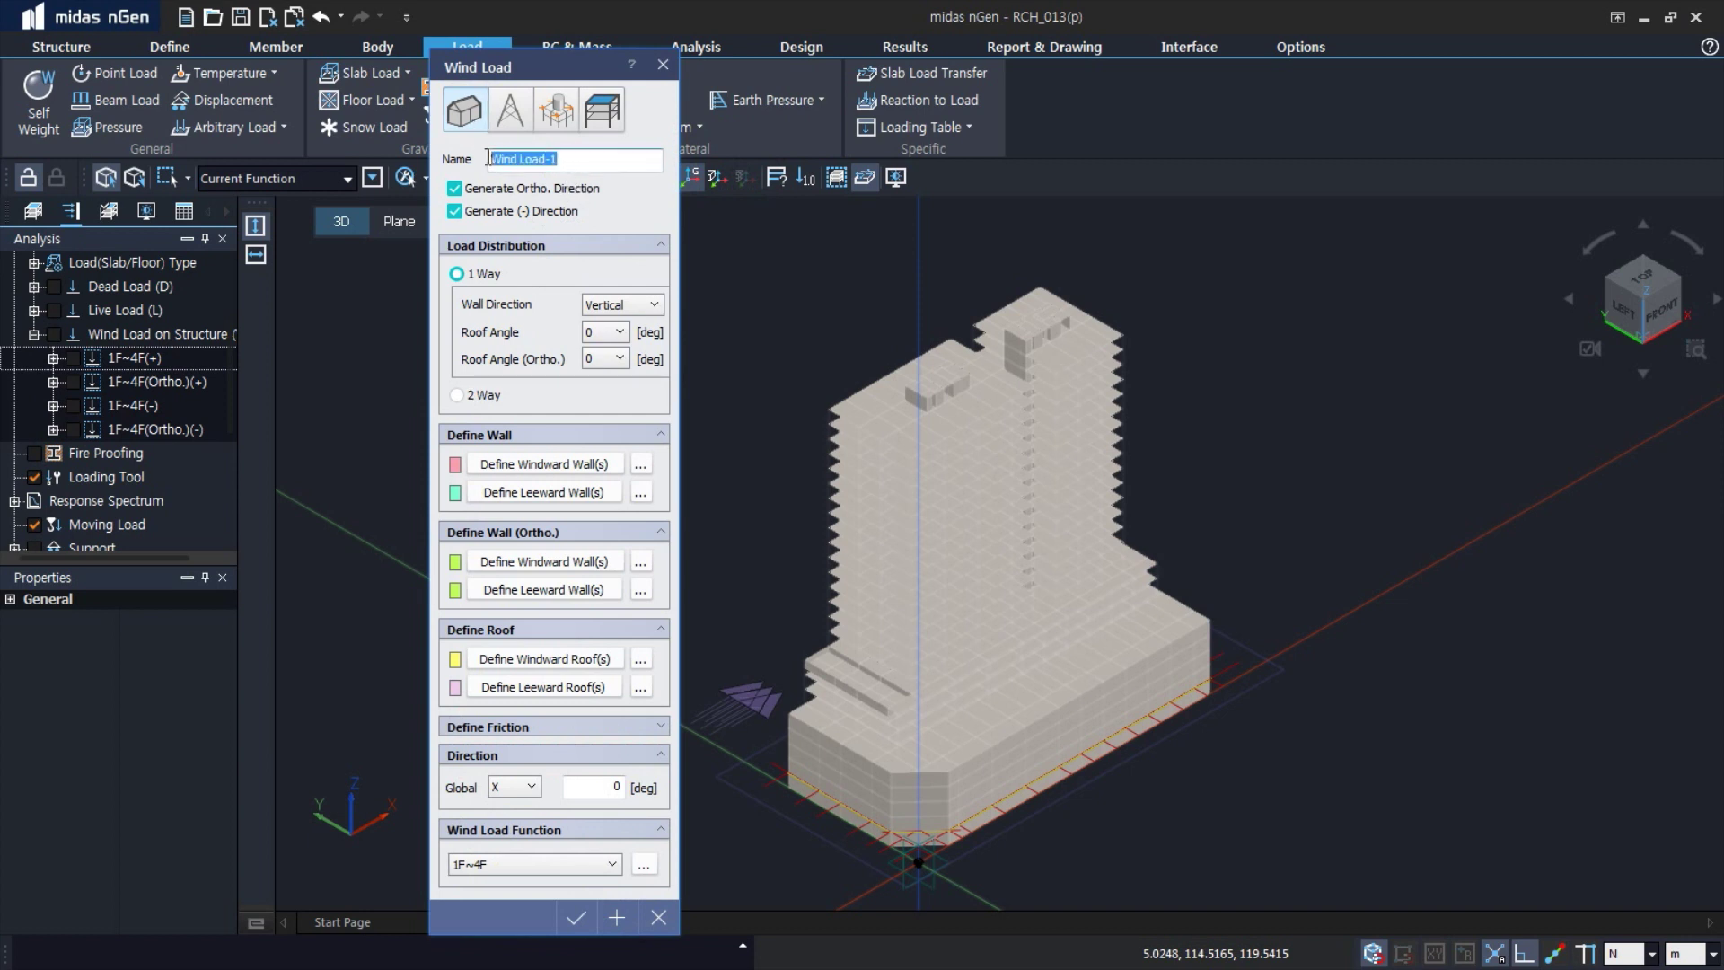
{"action": "type", "text": "Left"}
{"action": "left_click", "coordinate": [585, 866]}
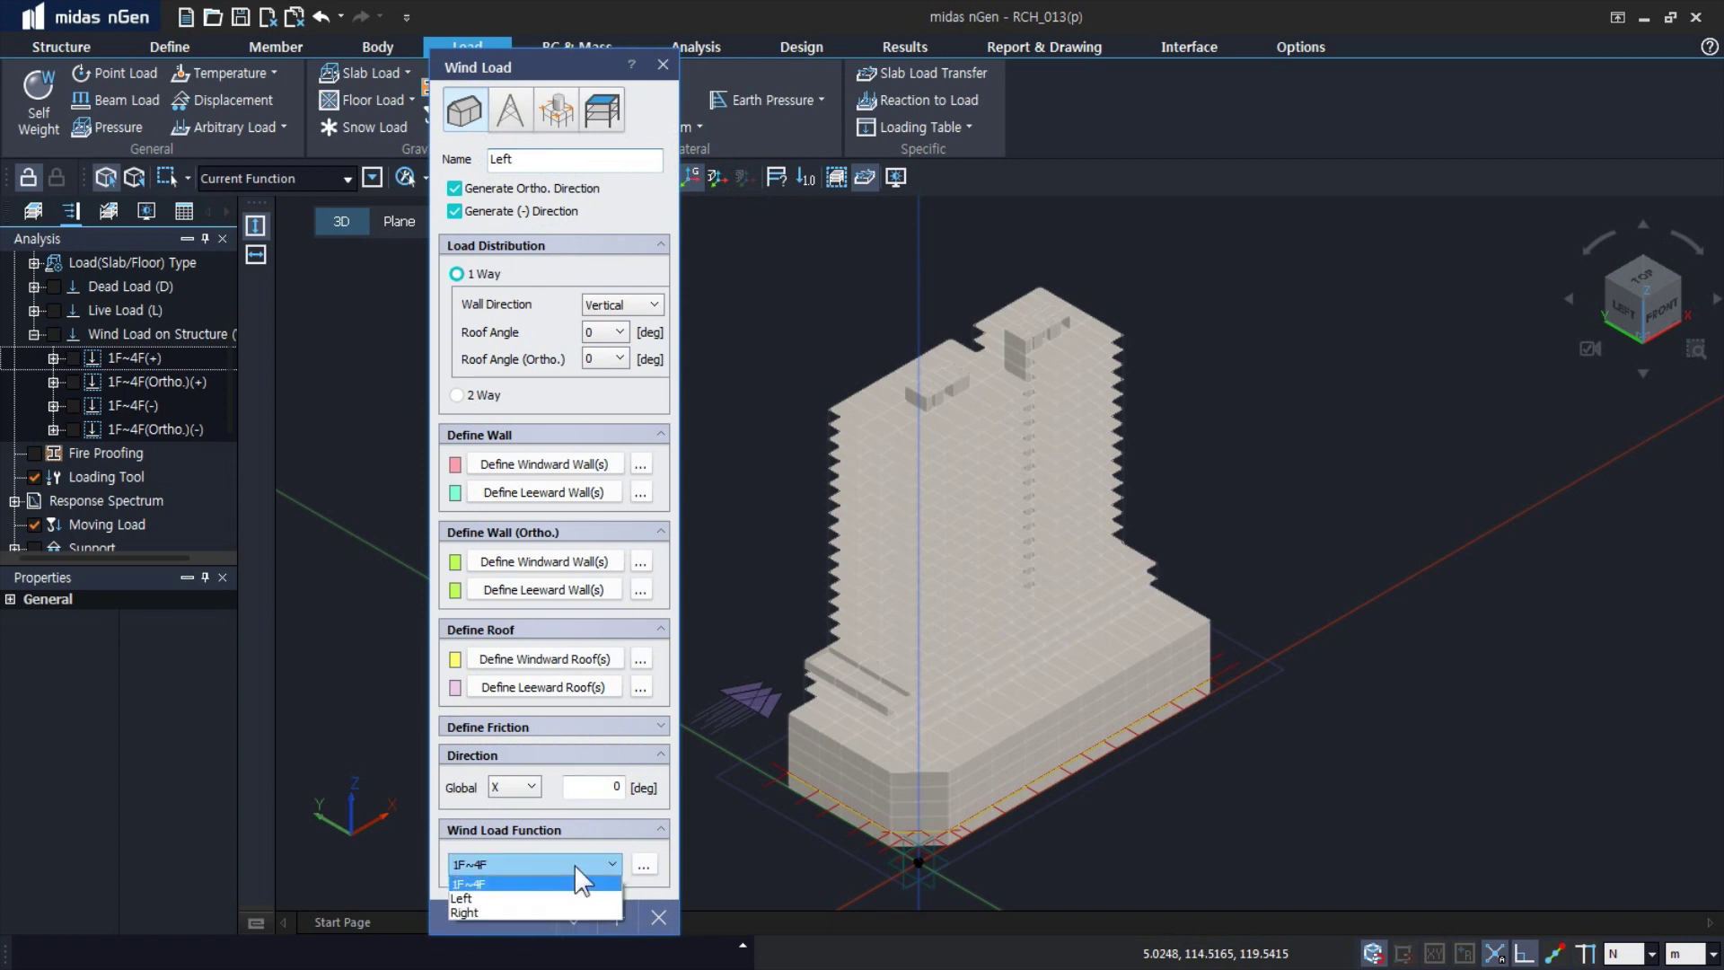
{"action": "left_click", "coordinate": [533, 898]}
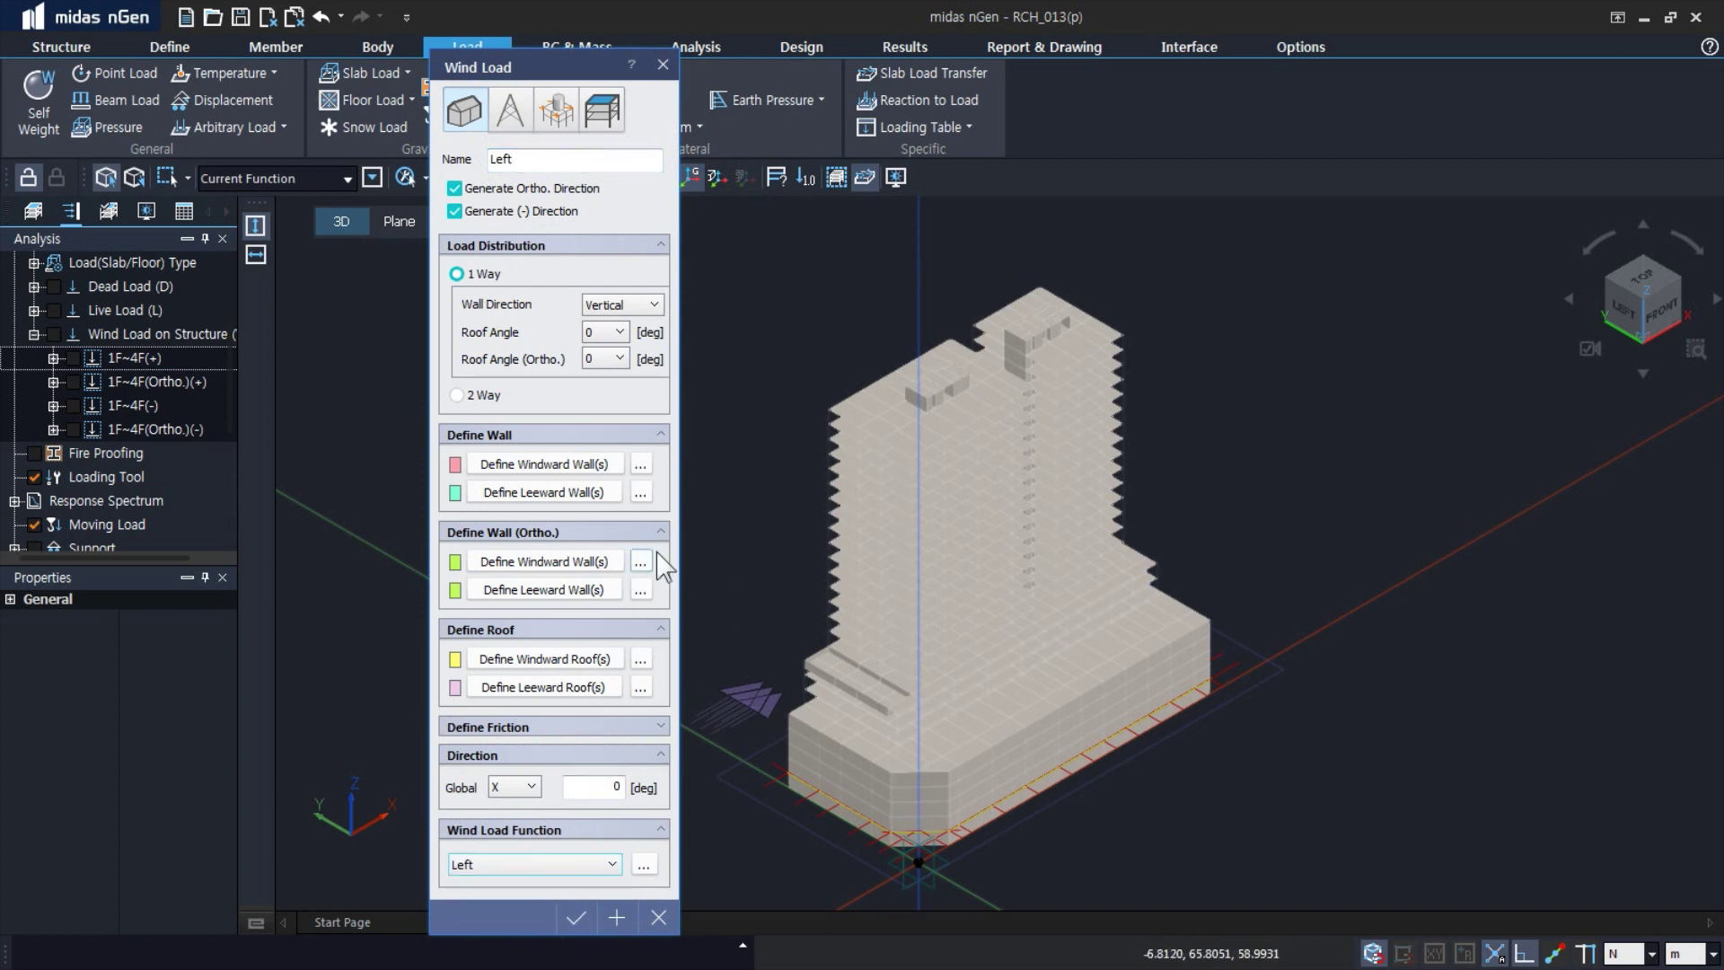
- Define the windward wall on the left tower's end face at X = 12.5, from Y 14.7 to 40.9 and Z 32 to 96
{"action": "scroll", "coordinate": [918, 511], "scroll_direction": "up", "scroll_amount": 5}
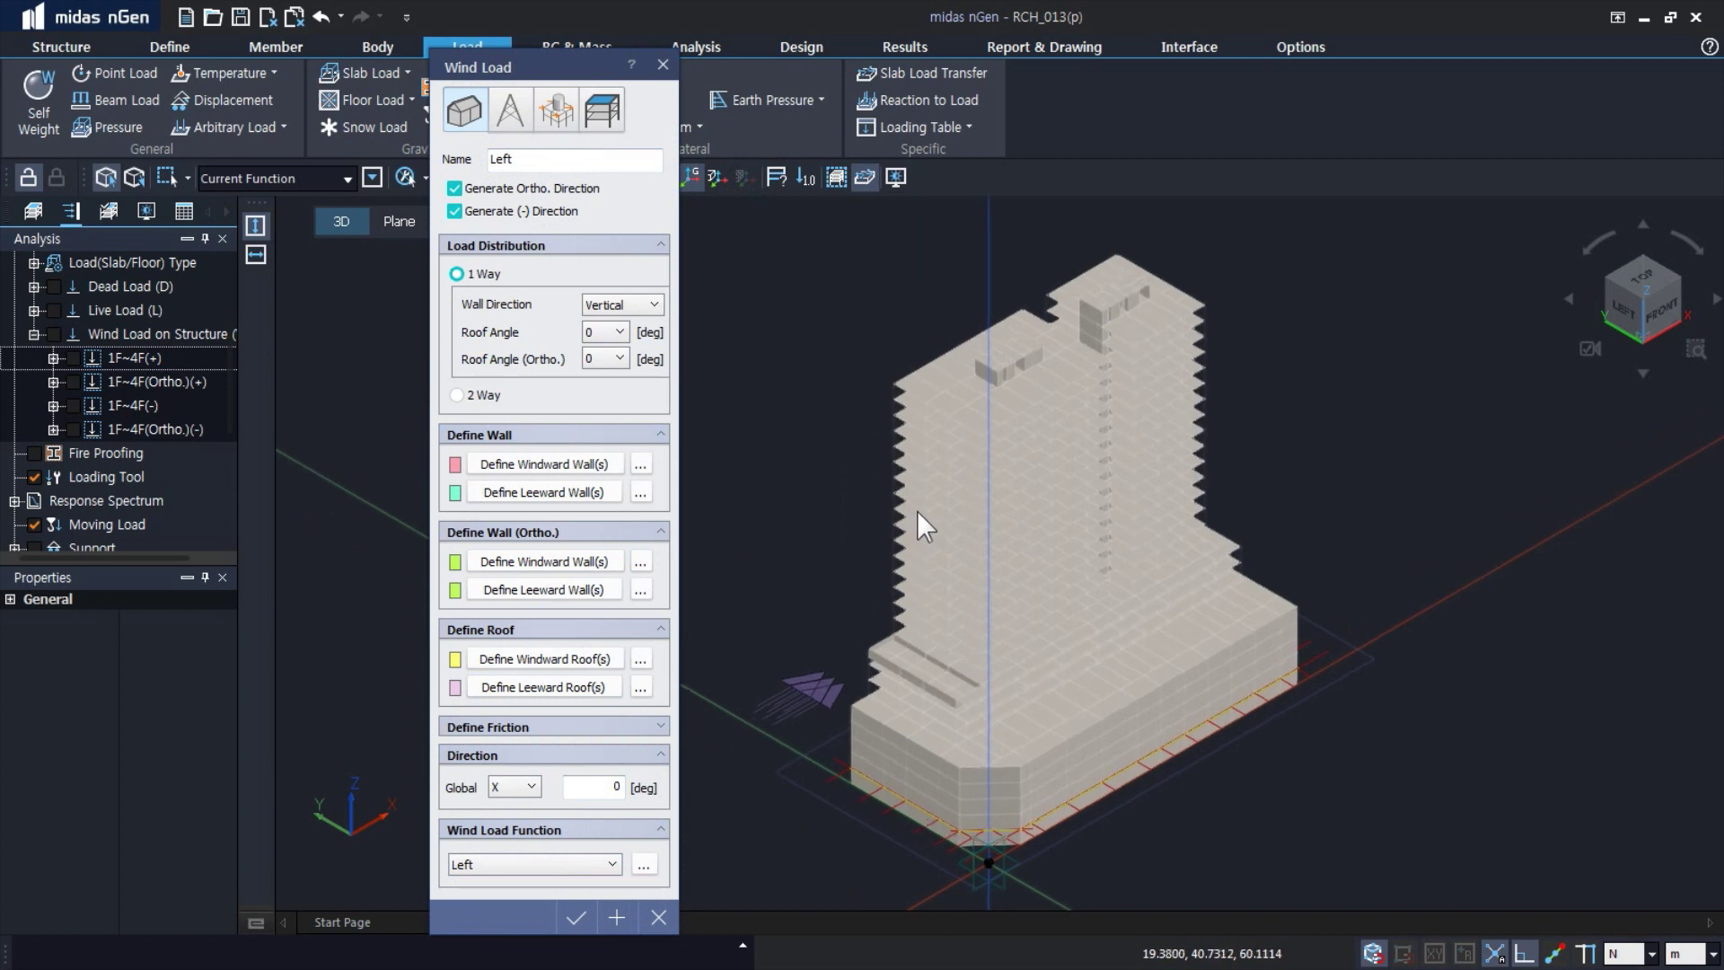
{"action": "scroll", "coordinate": [918, 510], "scroll_direction": "up", "scroll_amount": 1}
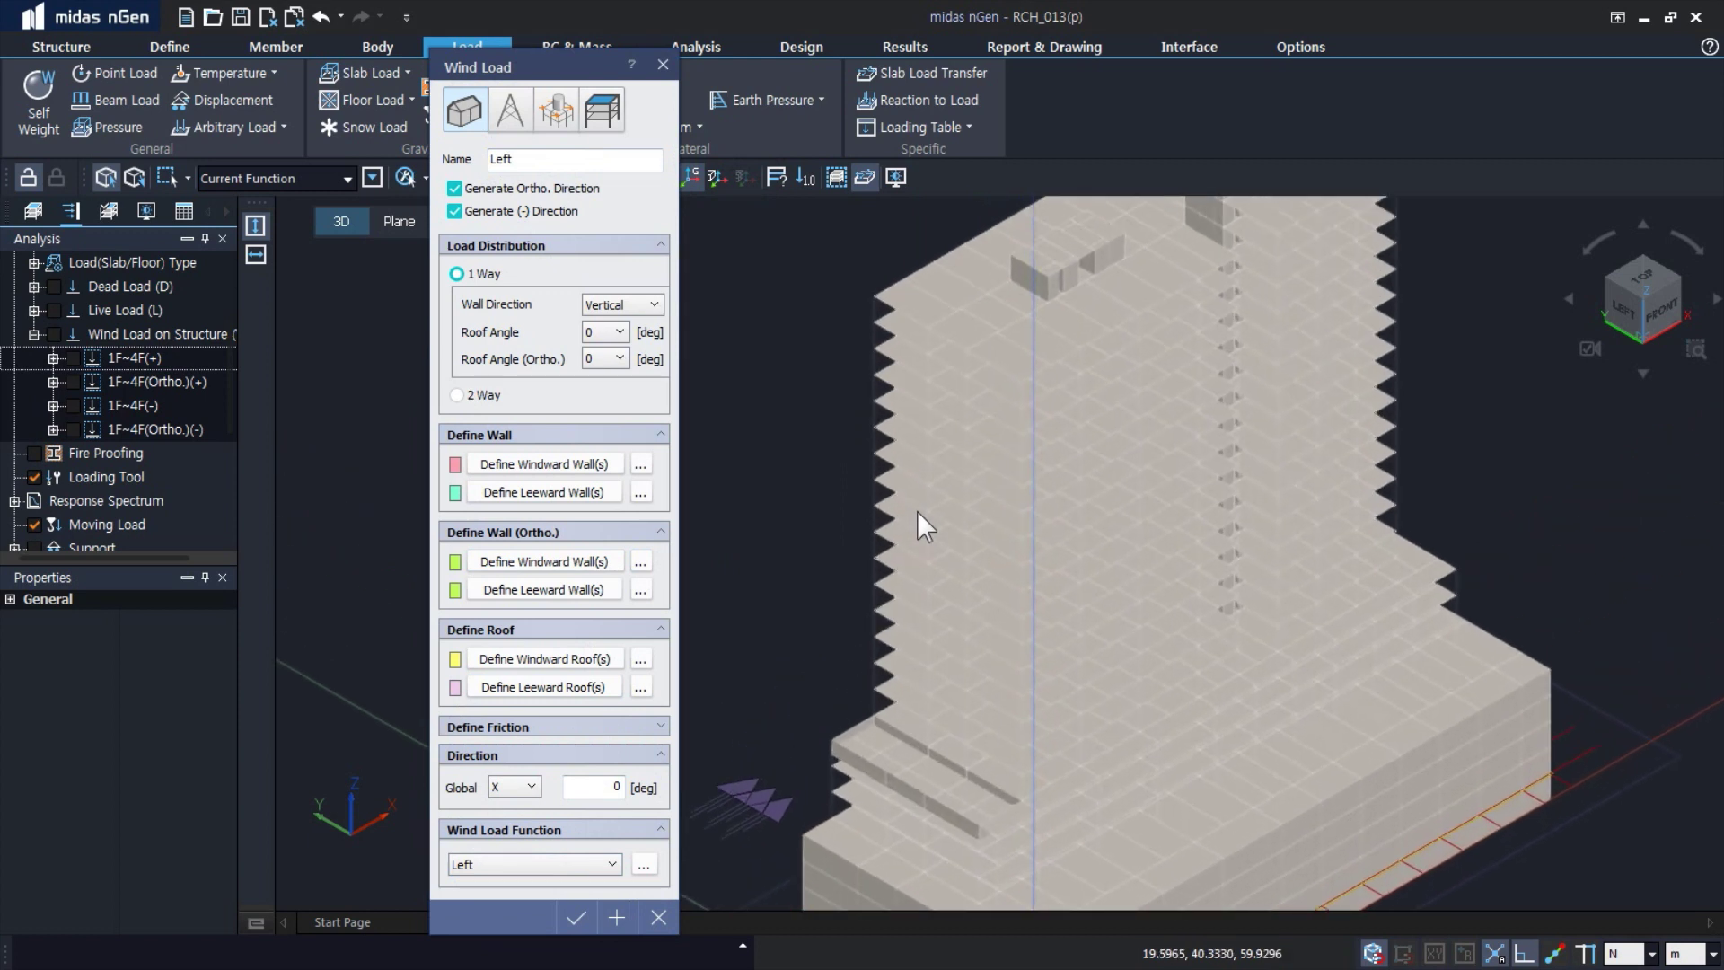
{"action": "left_click", "coordinate": [531, 473]}
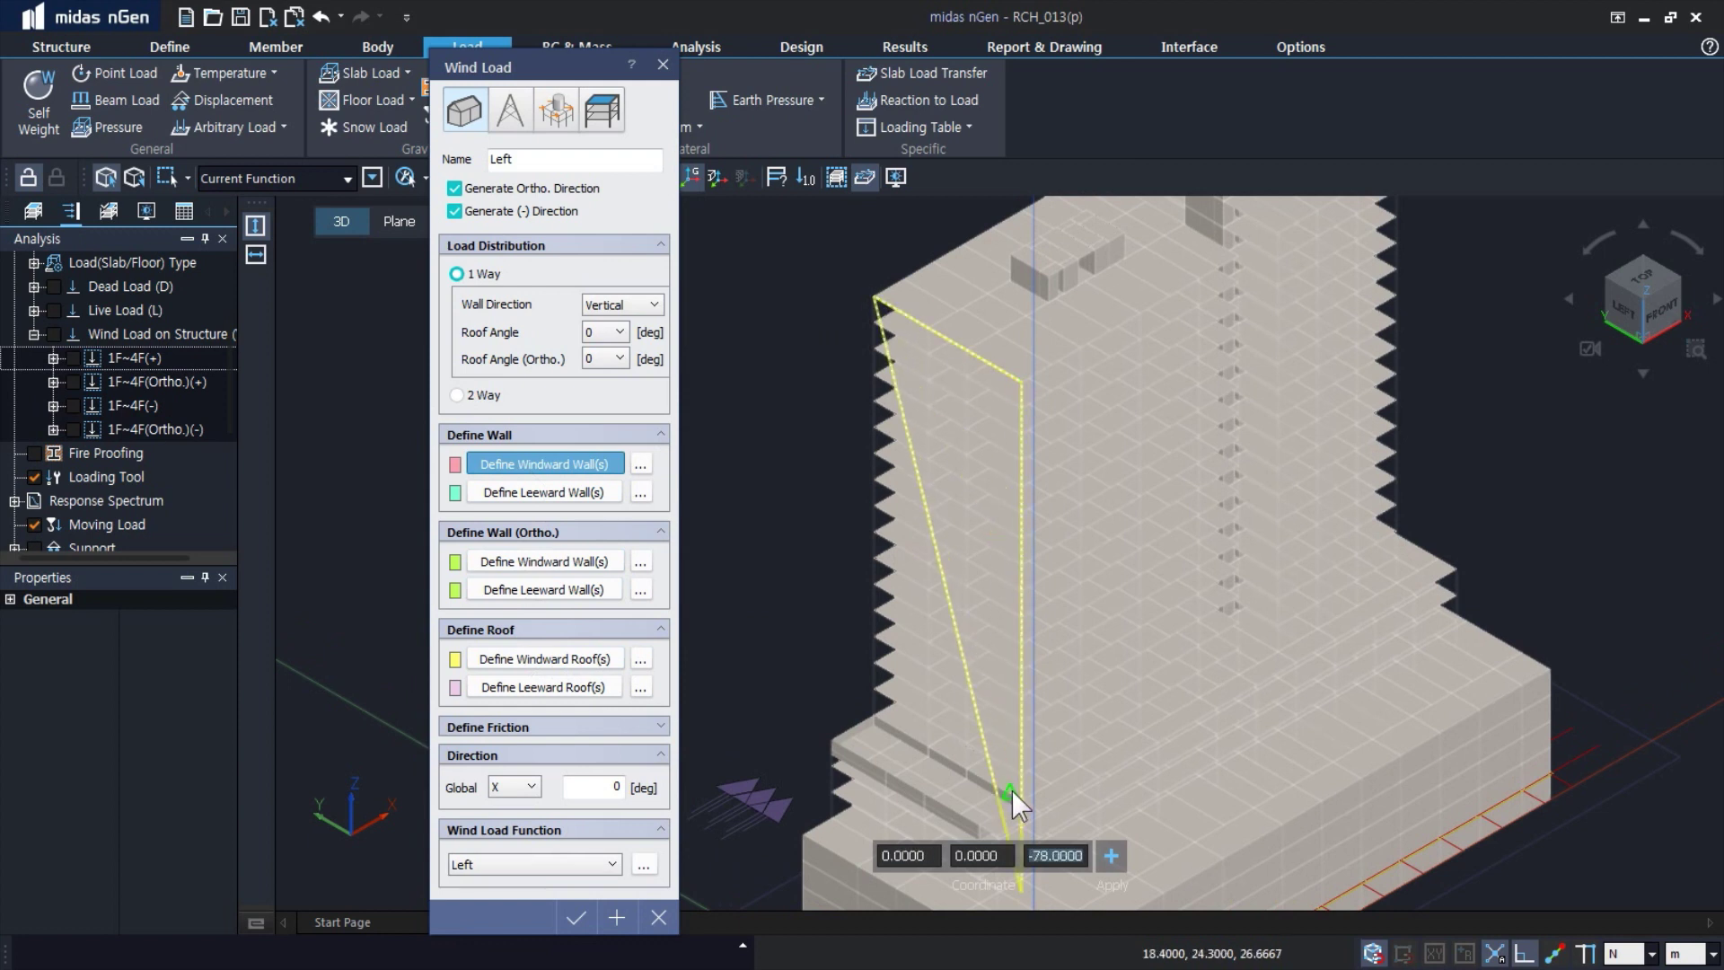
{"action": "left_click", "coordinate": [1019, 799]}
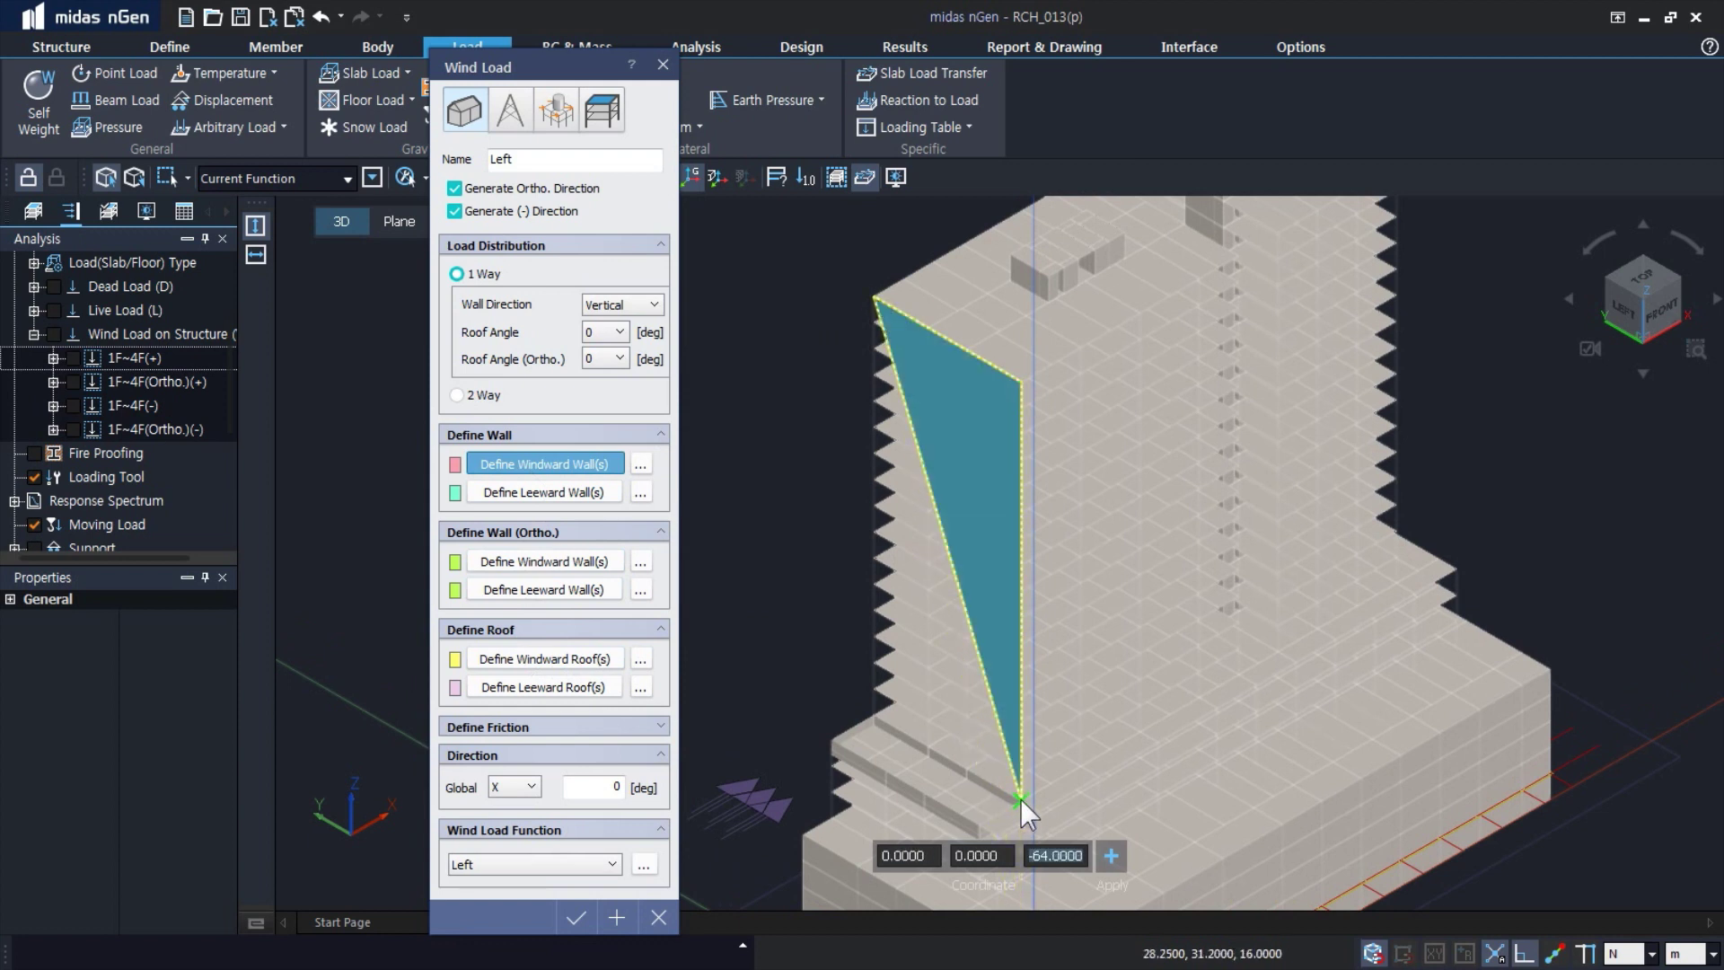
{"action": "left_click", "coordinate": [875, 712]}
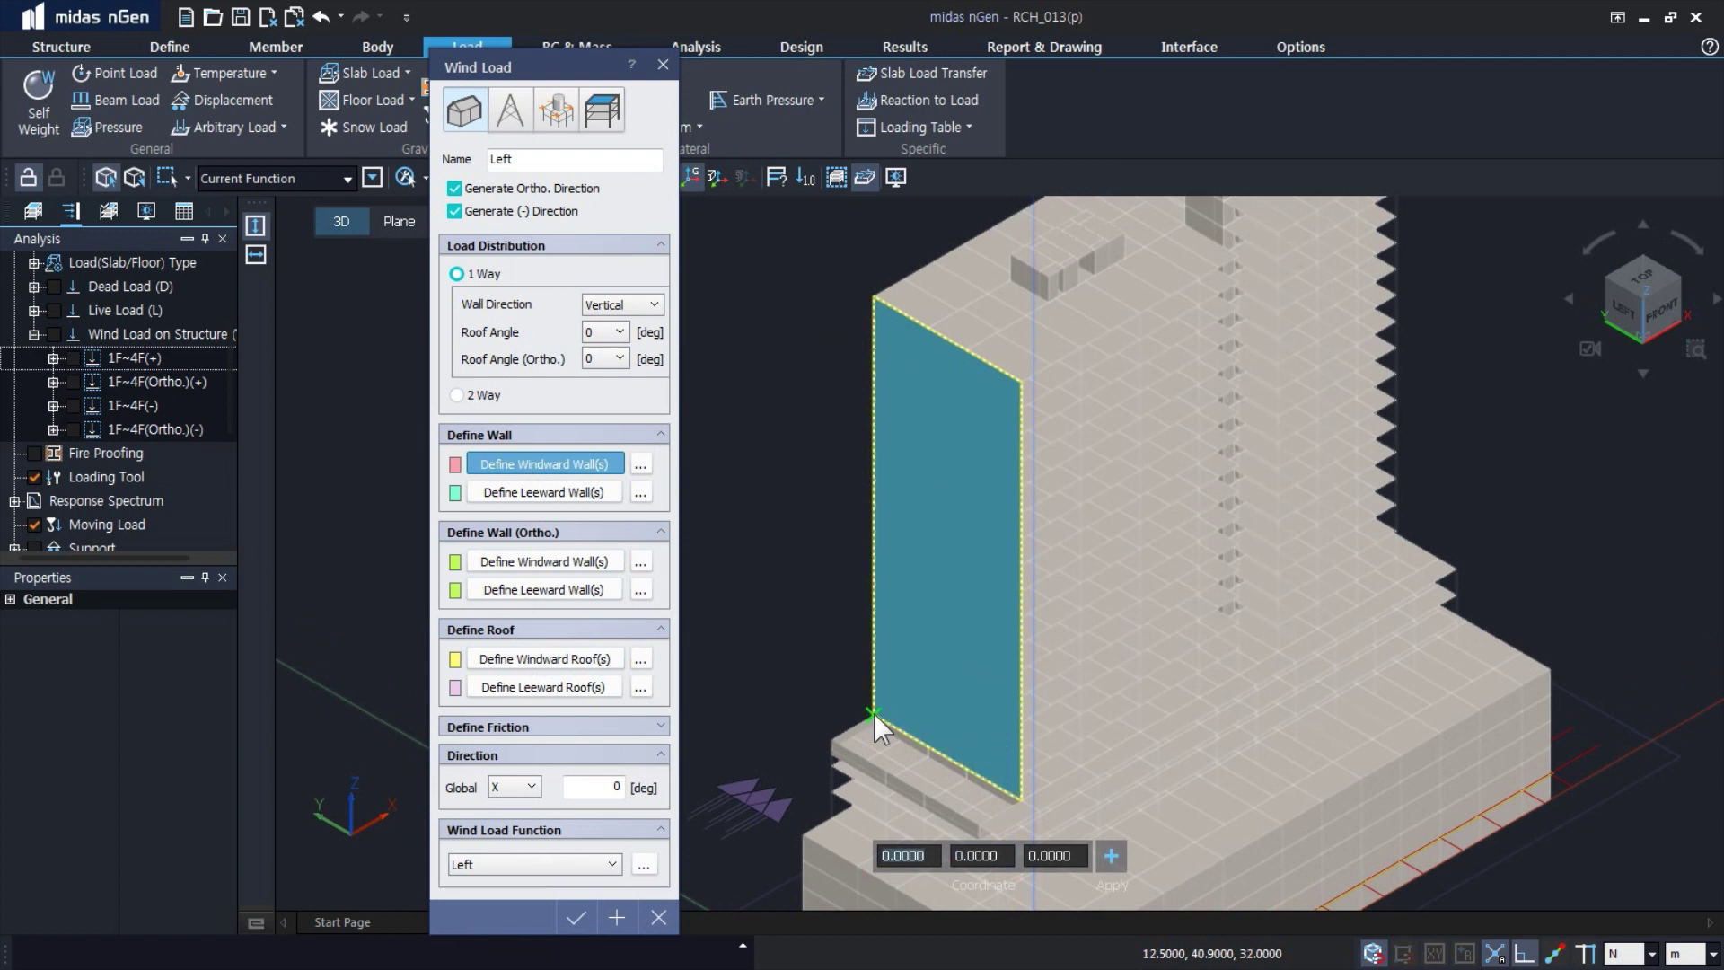
{"action": "right_click", "coordinate": [875, 712]}
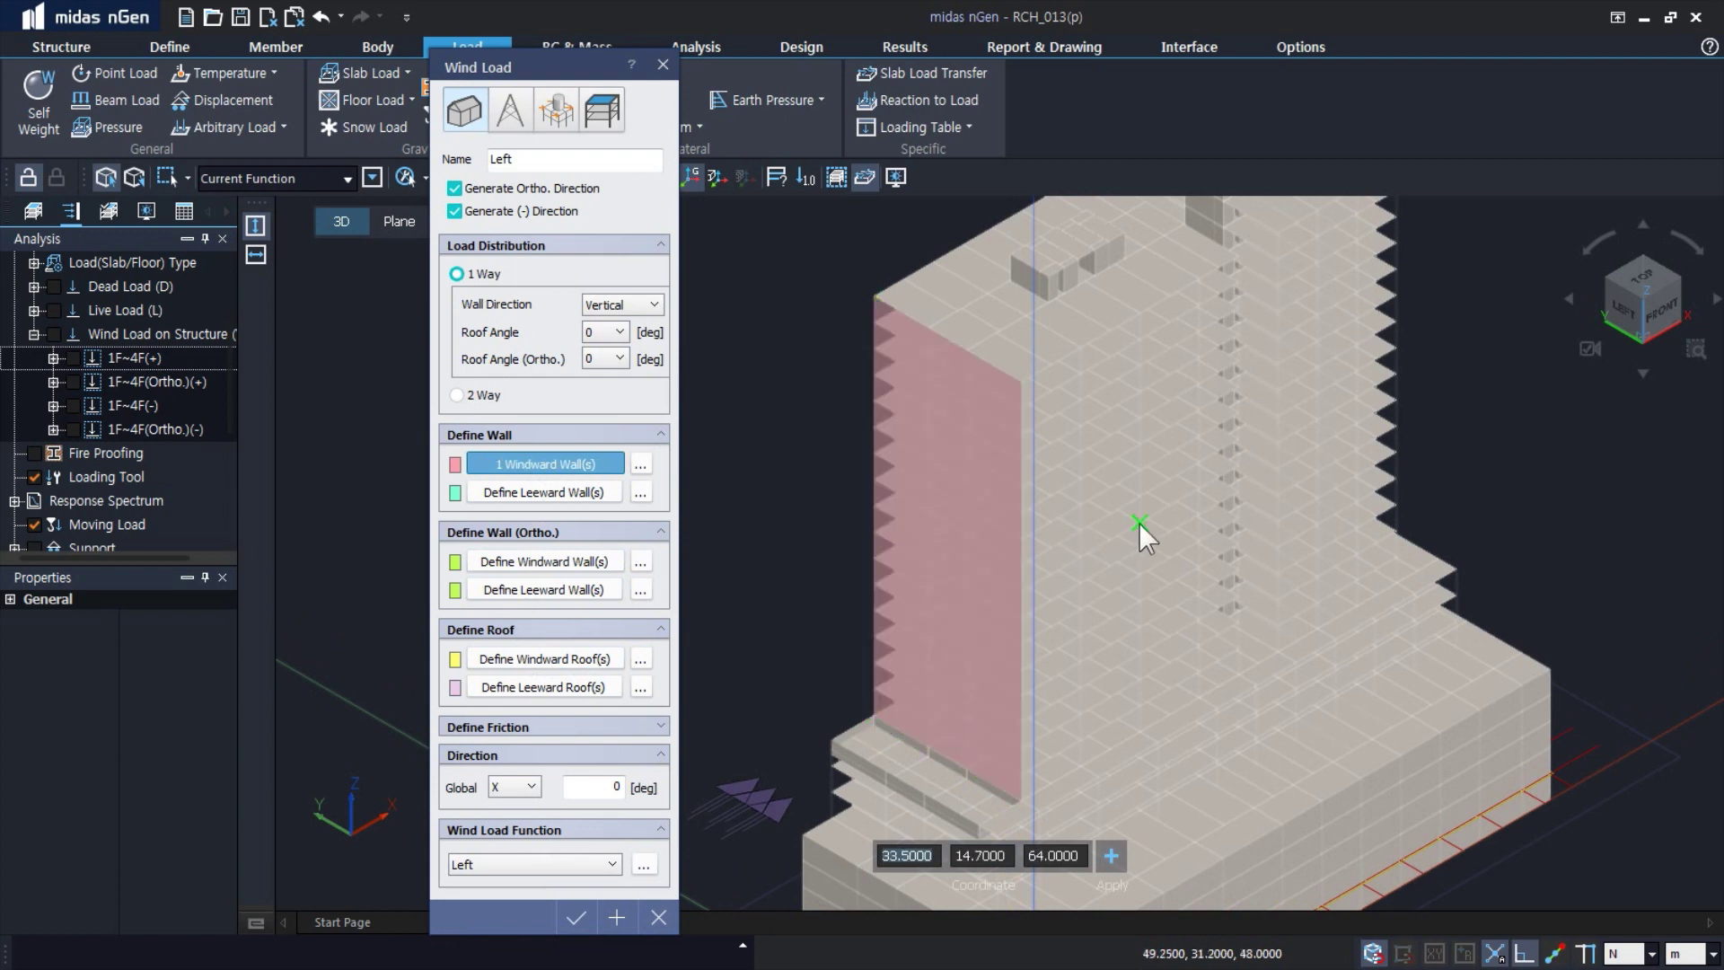
- Define the leeward wall on the left tower's inner end at X = 51, from Y 14.7 to 40.9 and Z 32 to 96
{"action": "middle_click_drag", "start_coordinate": [1138, 522], "coordinate": [1012, 522]}
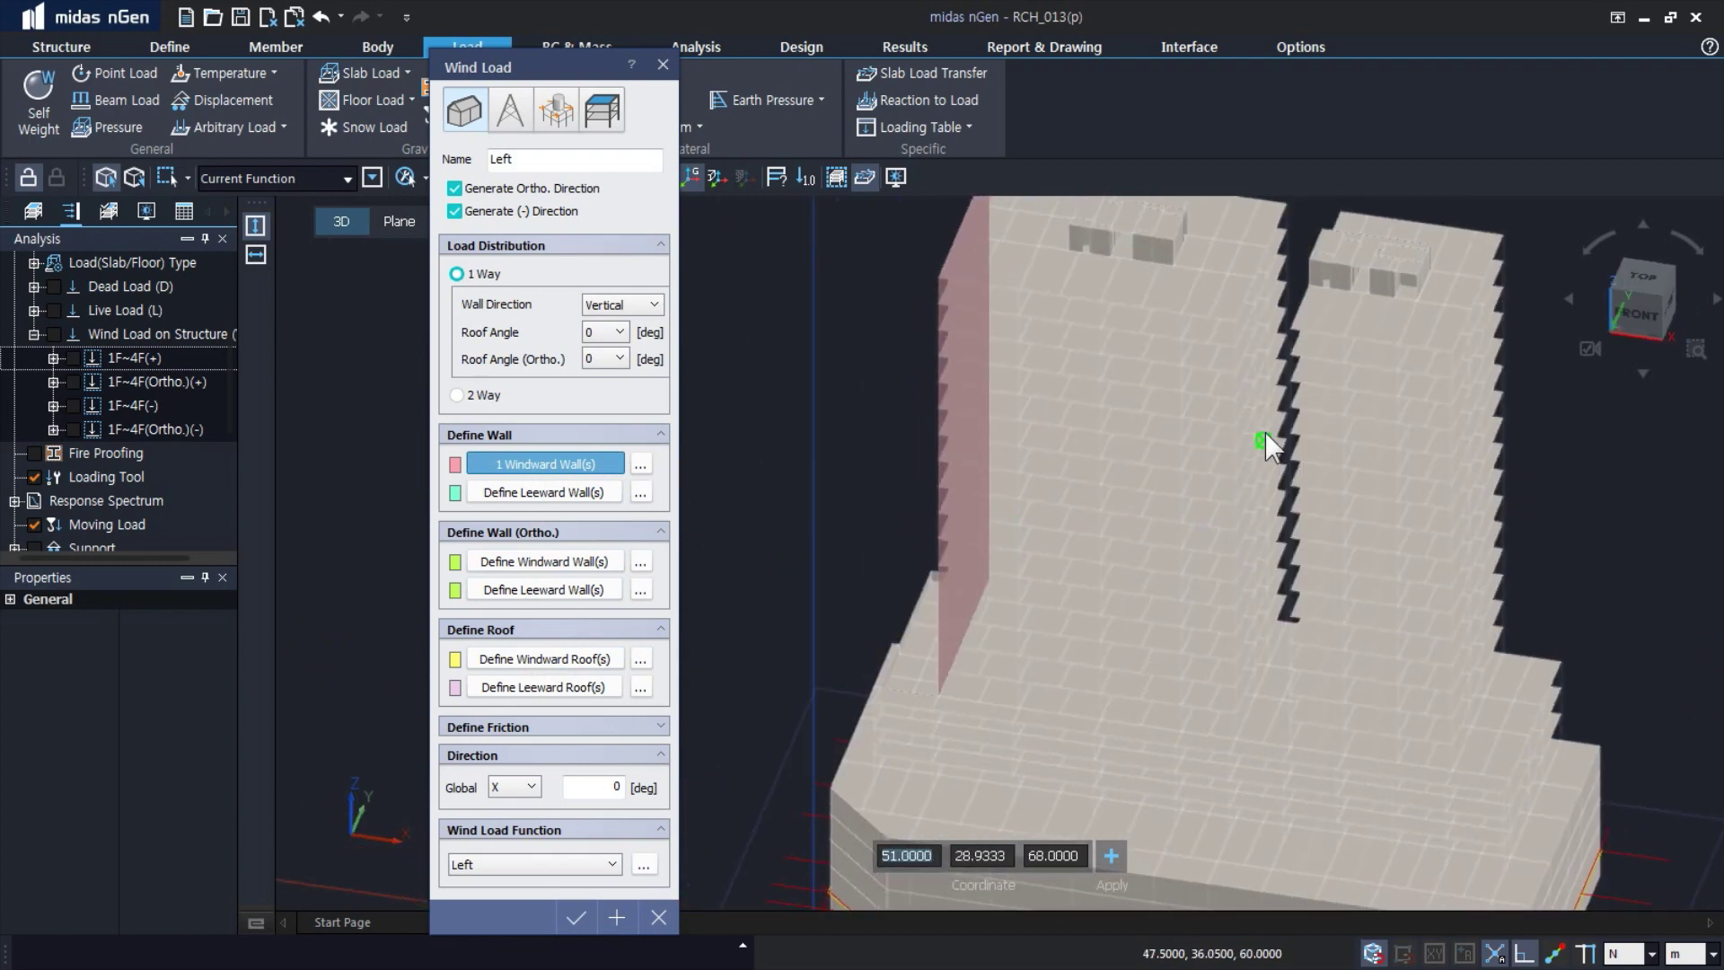
{"action": "middle_click_drag", "start_coordinate": [1266, 425], "coordinate": [1201, 452]}
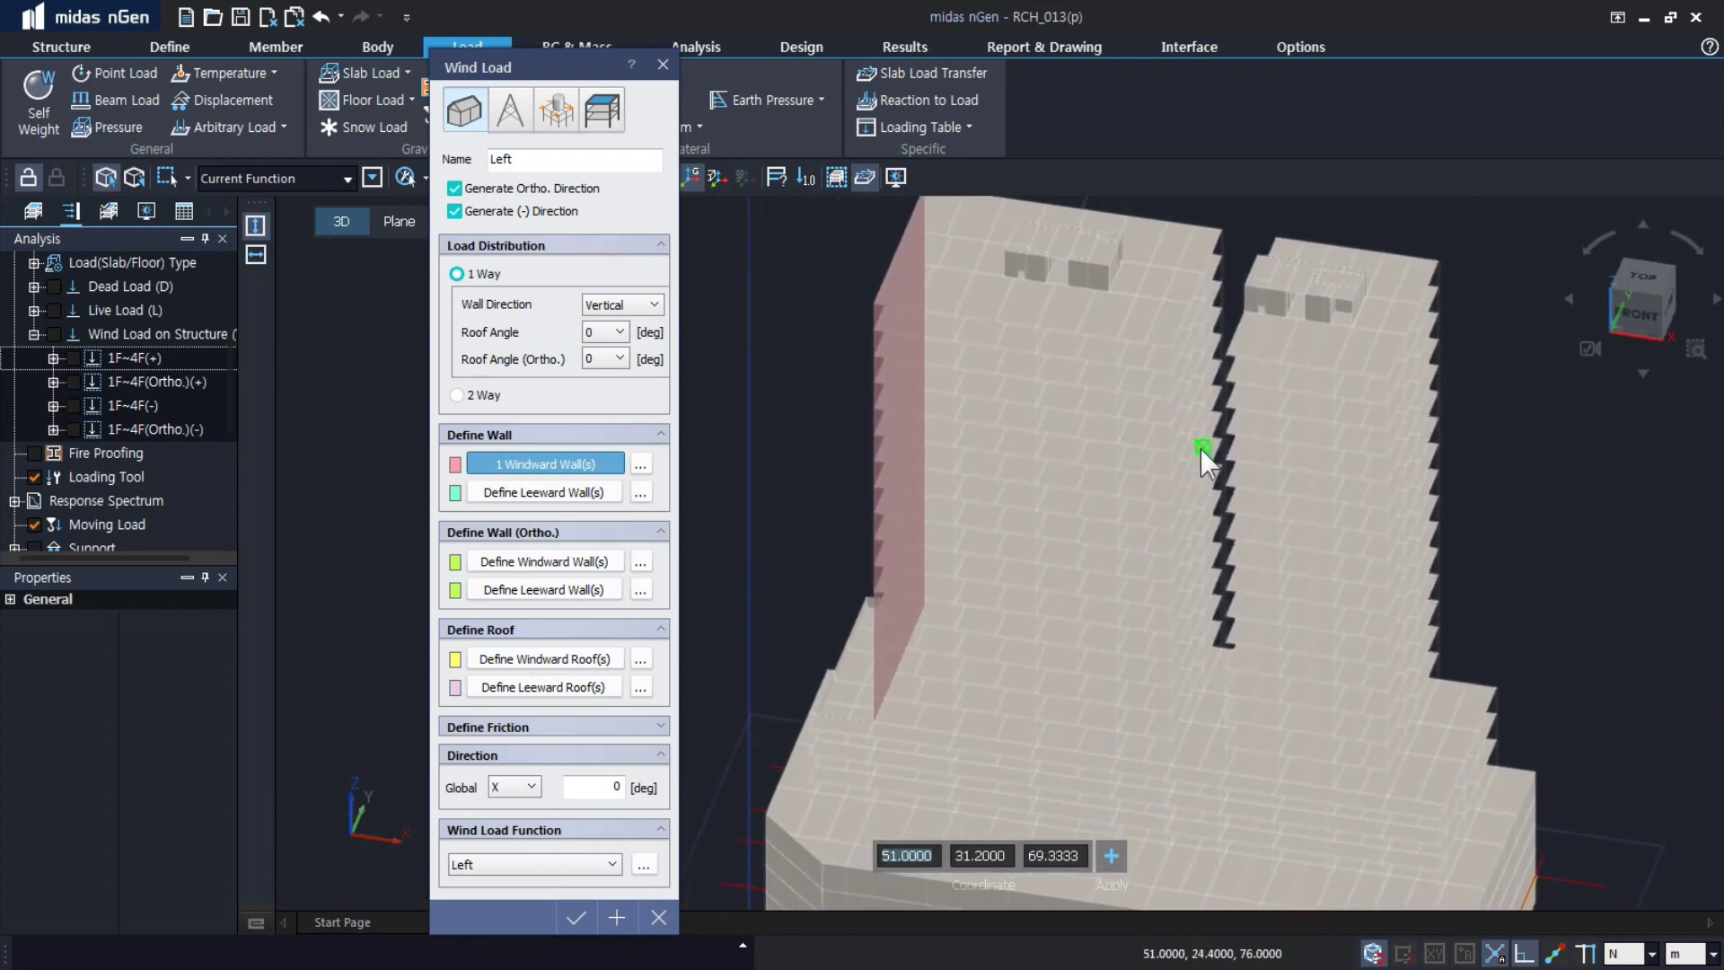
{"action": "left_click", "coordinate": [589, 493]}
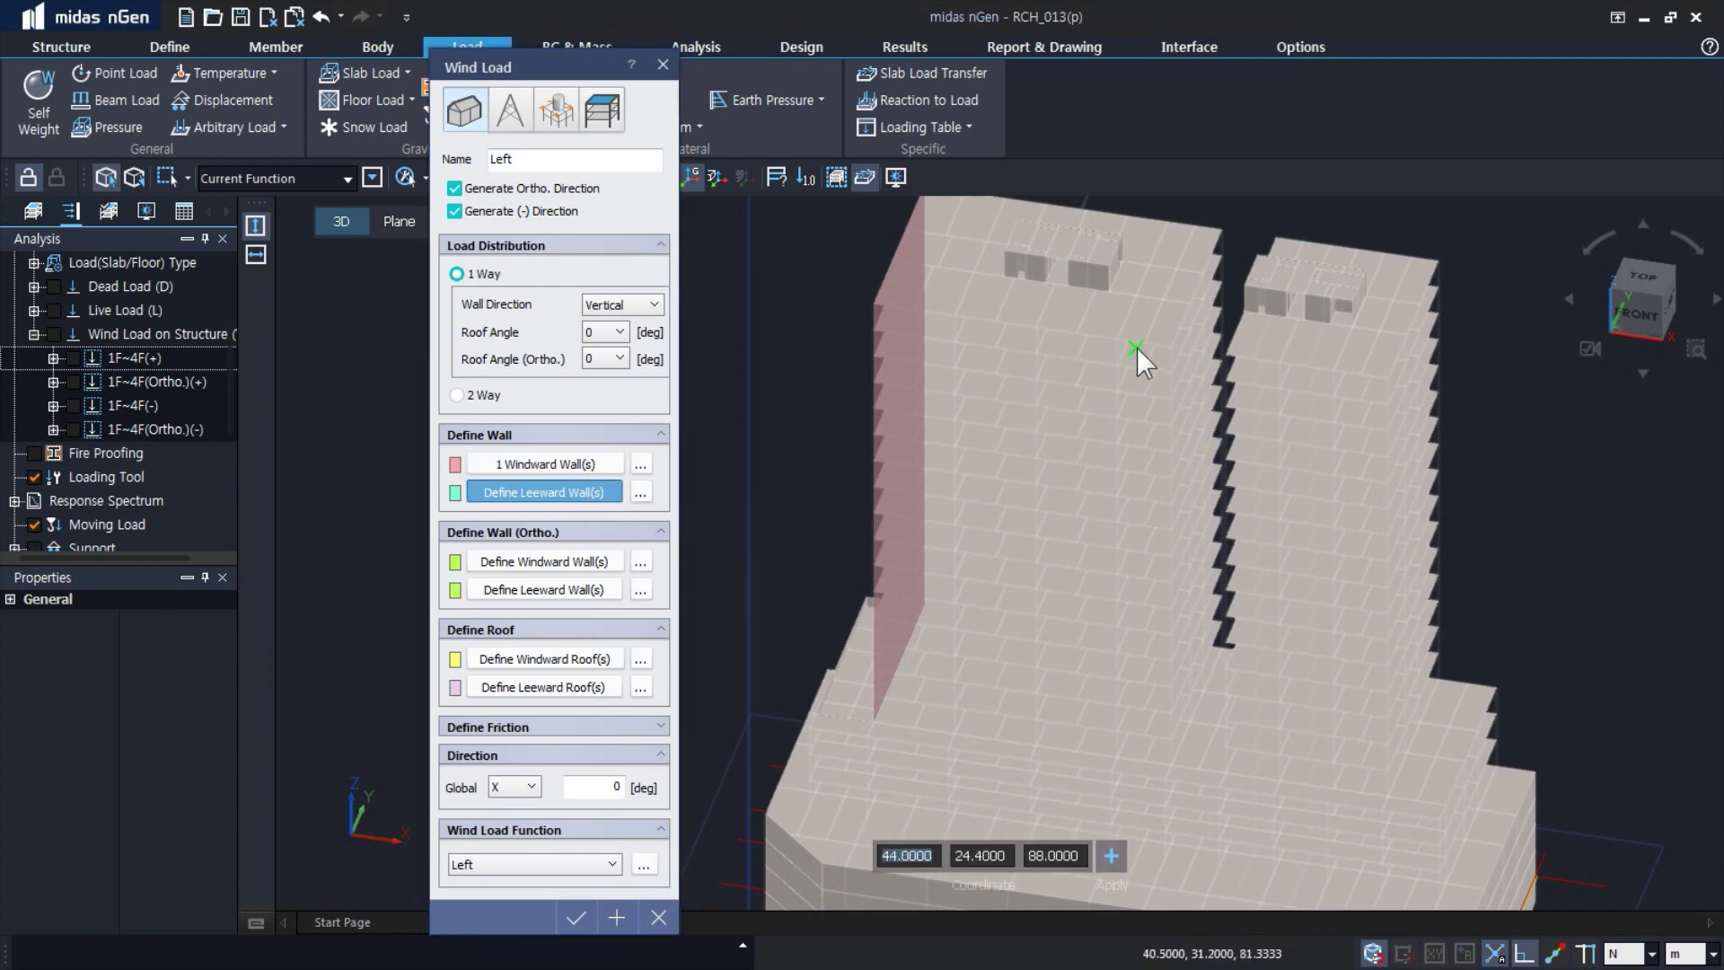
{"action": "left_click", "coordinate": [1172, 349]}
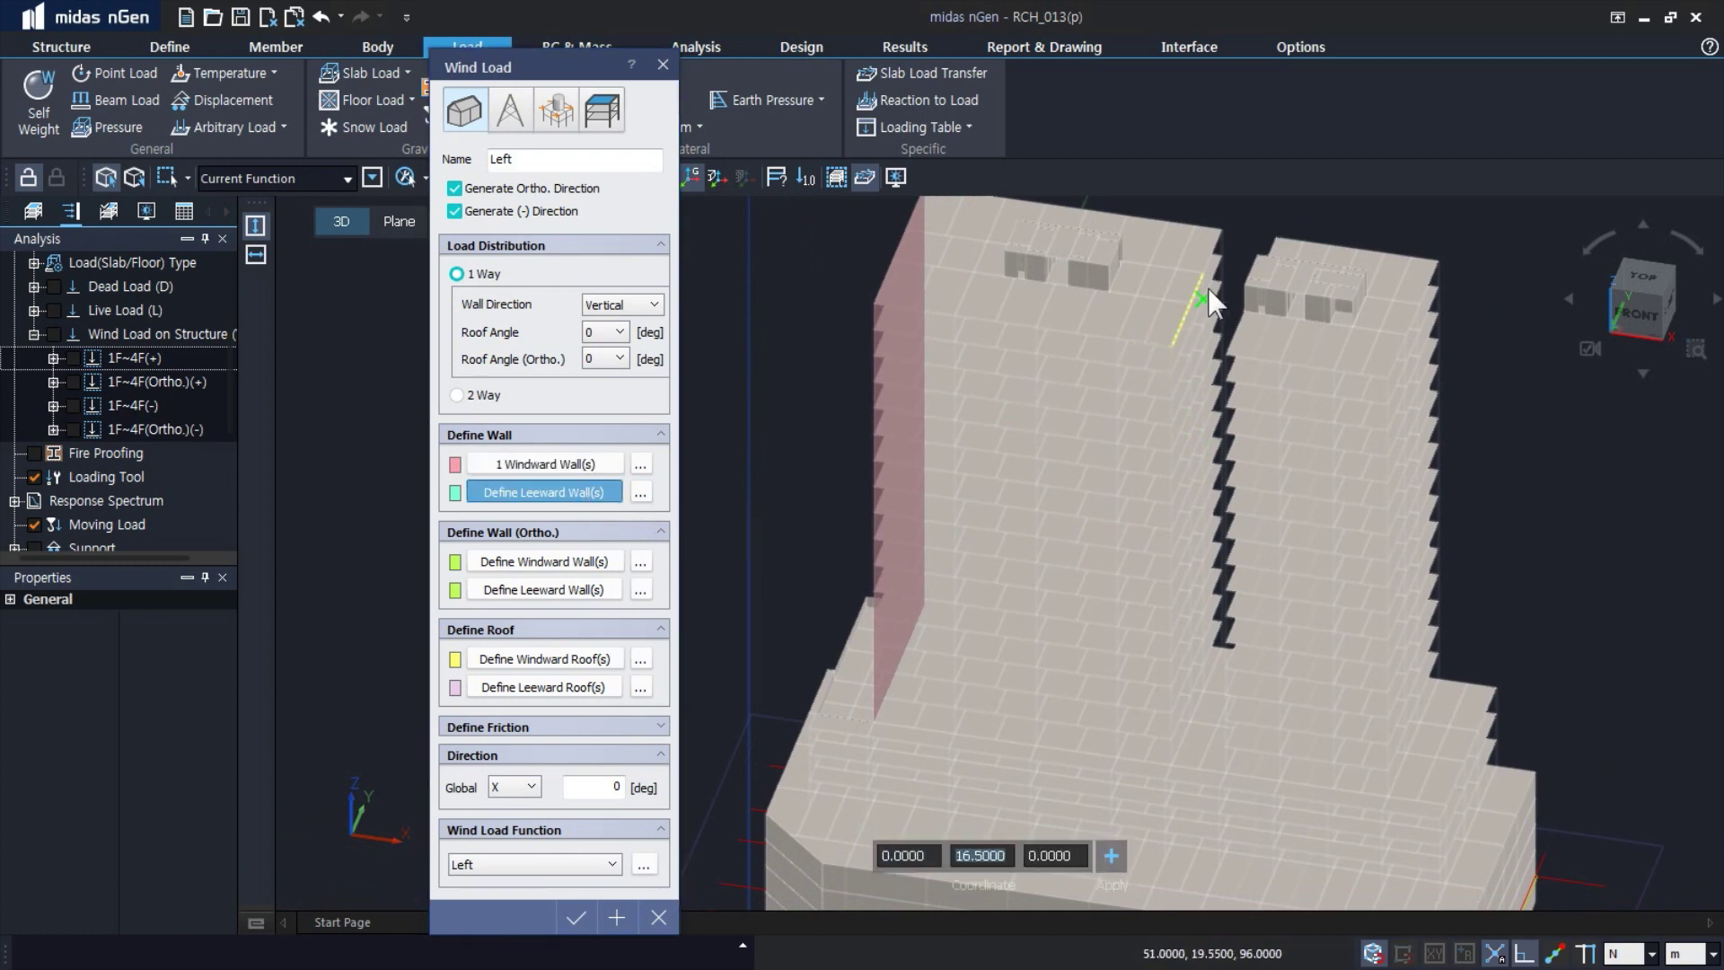
{"action": "left_click", "coordinate": [1221, 231]}
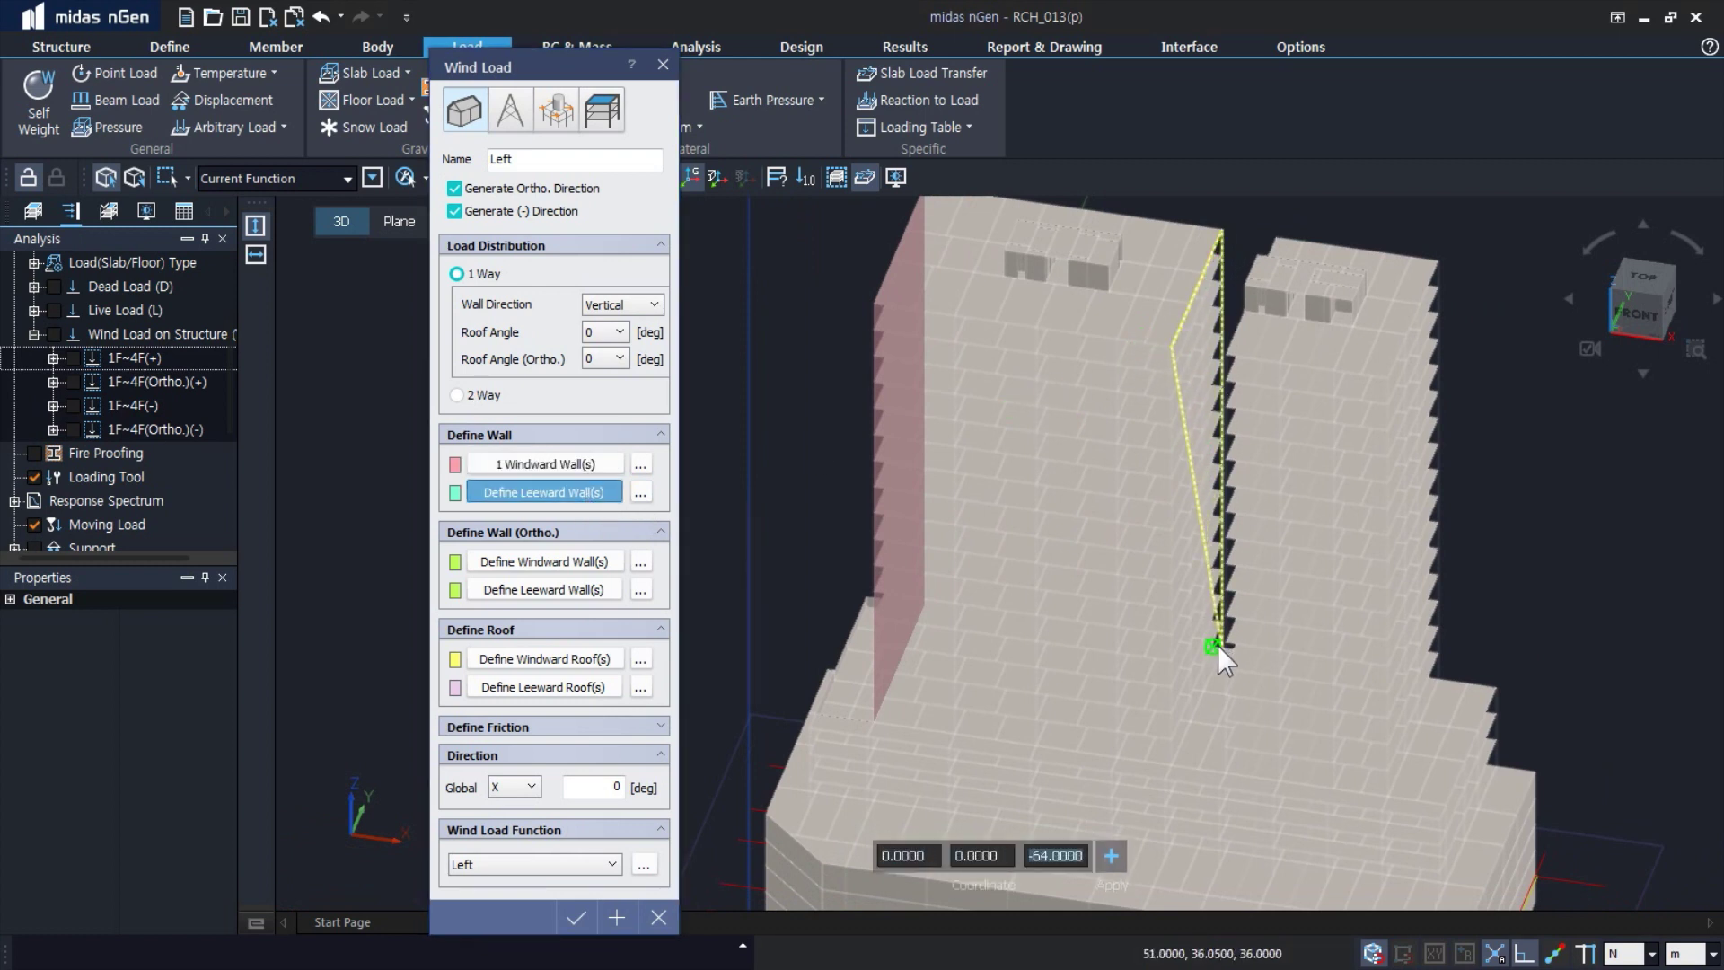
{"action": "left_click", "coordinate": [1220, 649]}
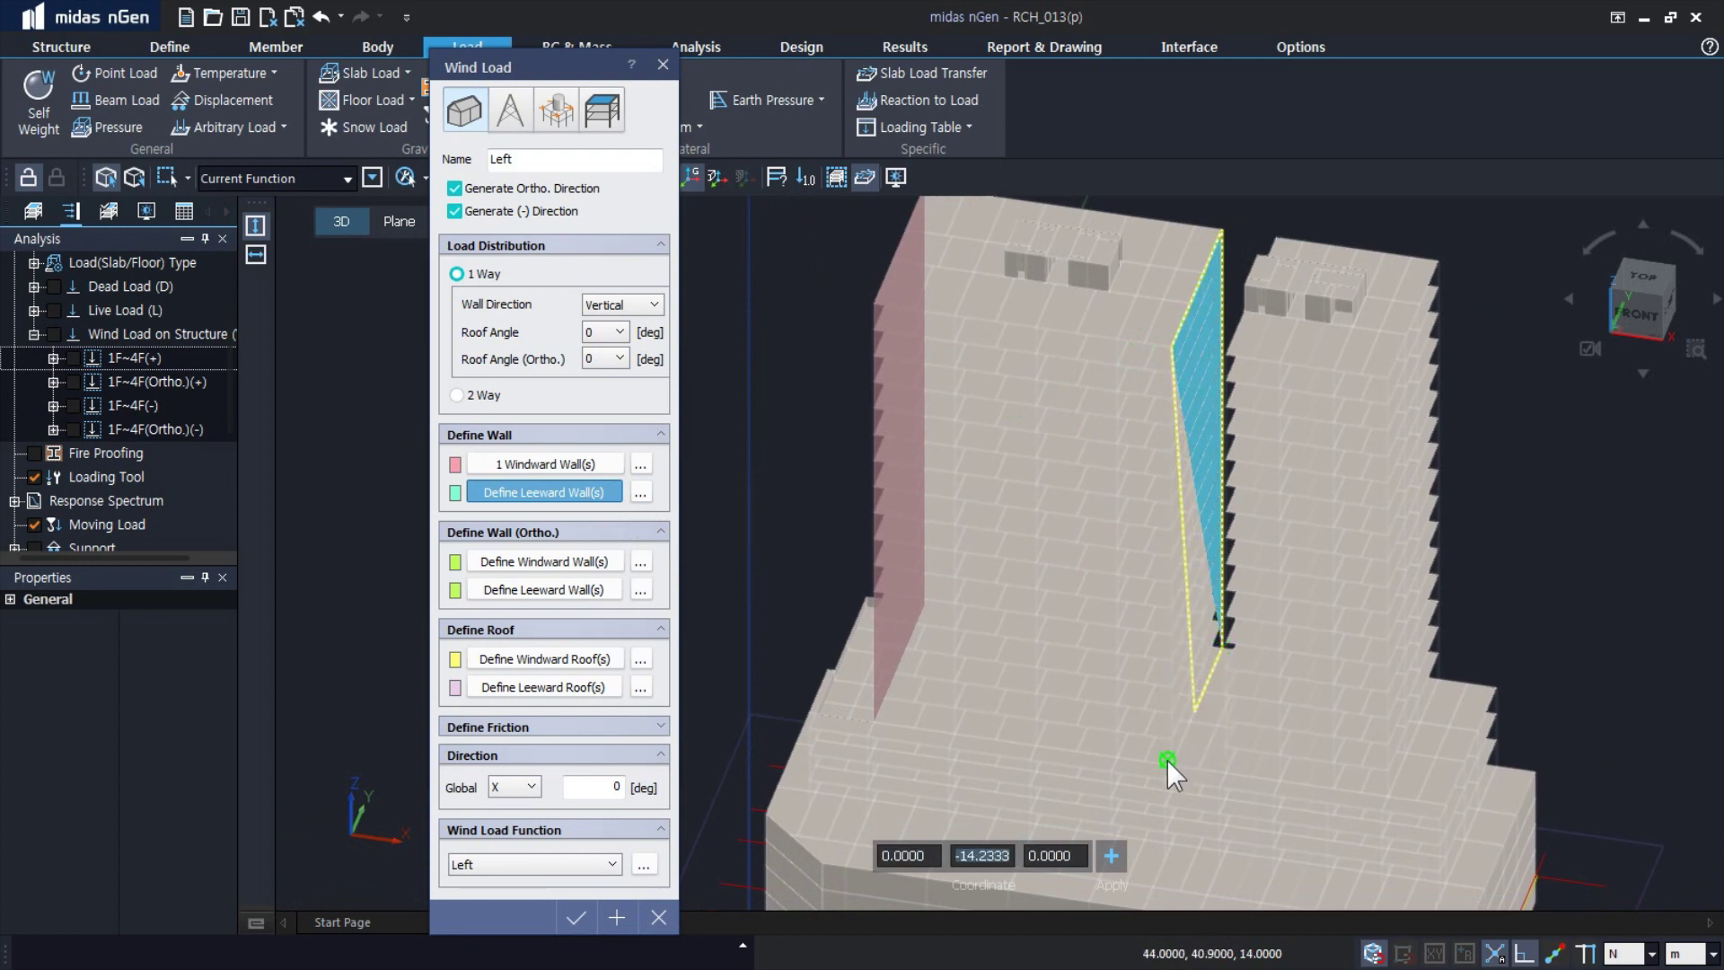
{"action": "left_click", "coordinate": [1172, 765]}
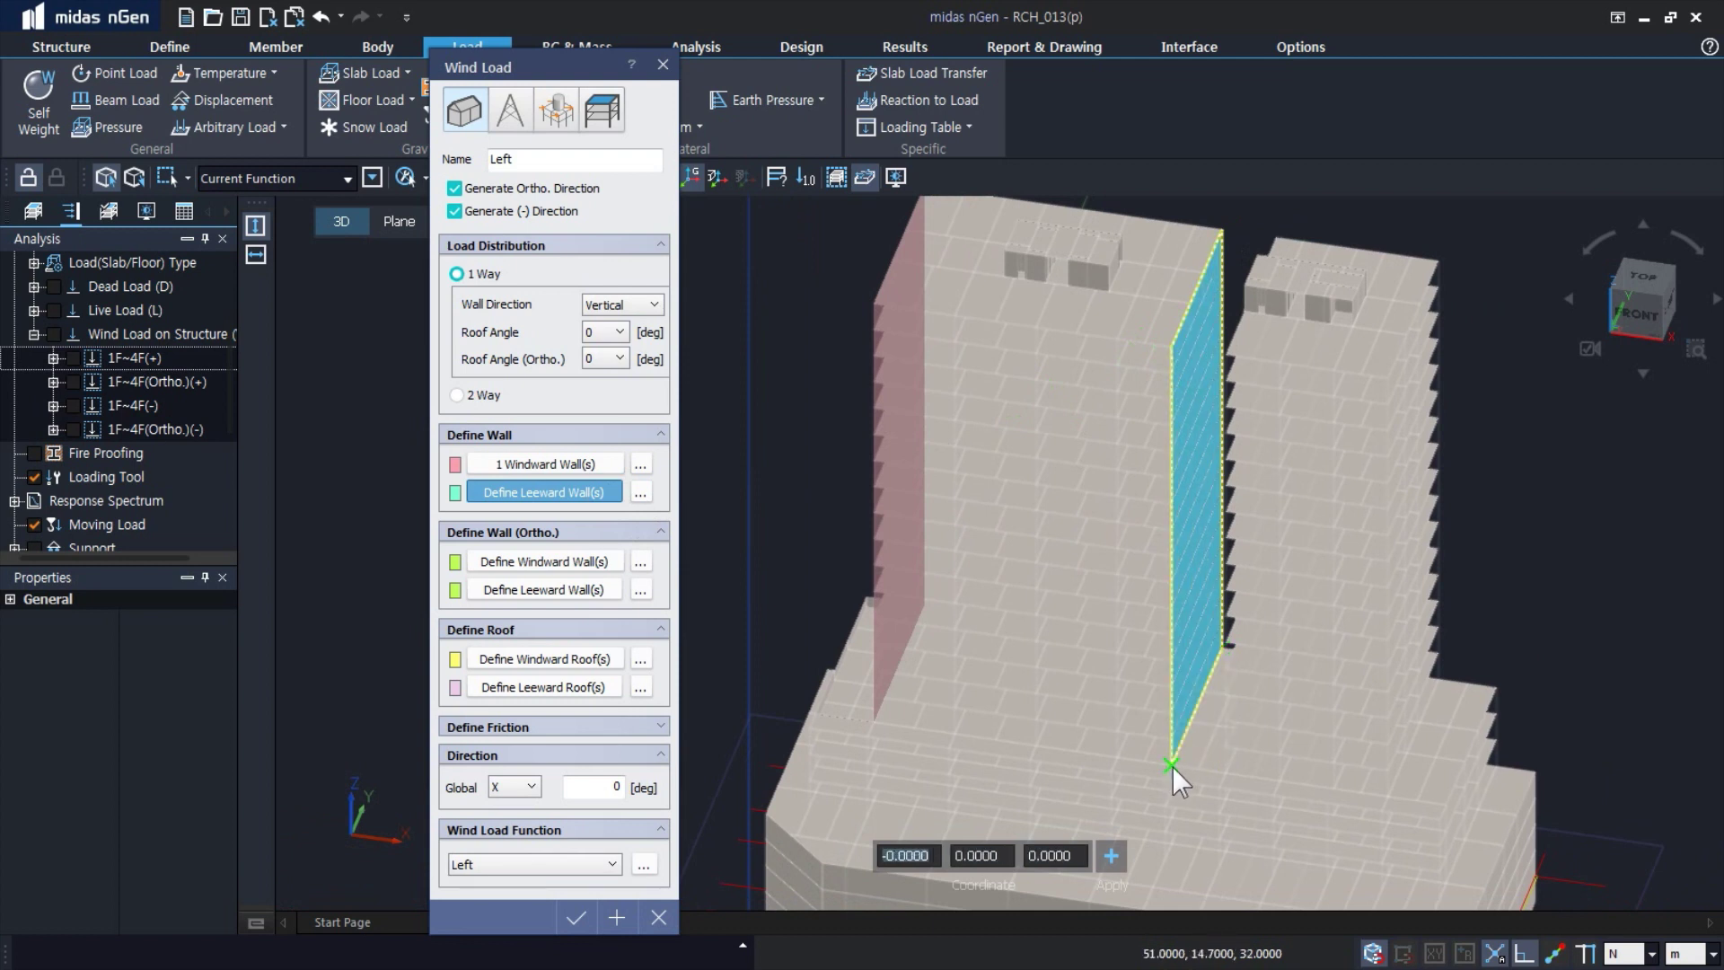
{"action": "right_click", "coordinate": [1172, 767]}
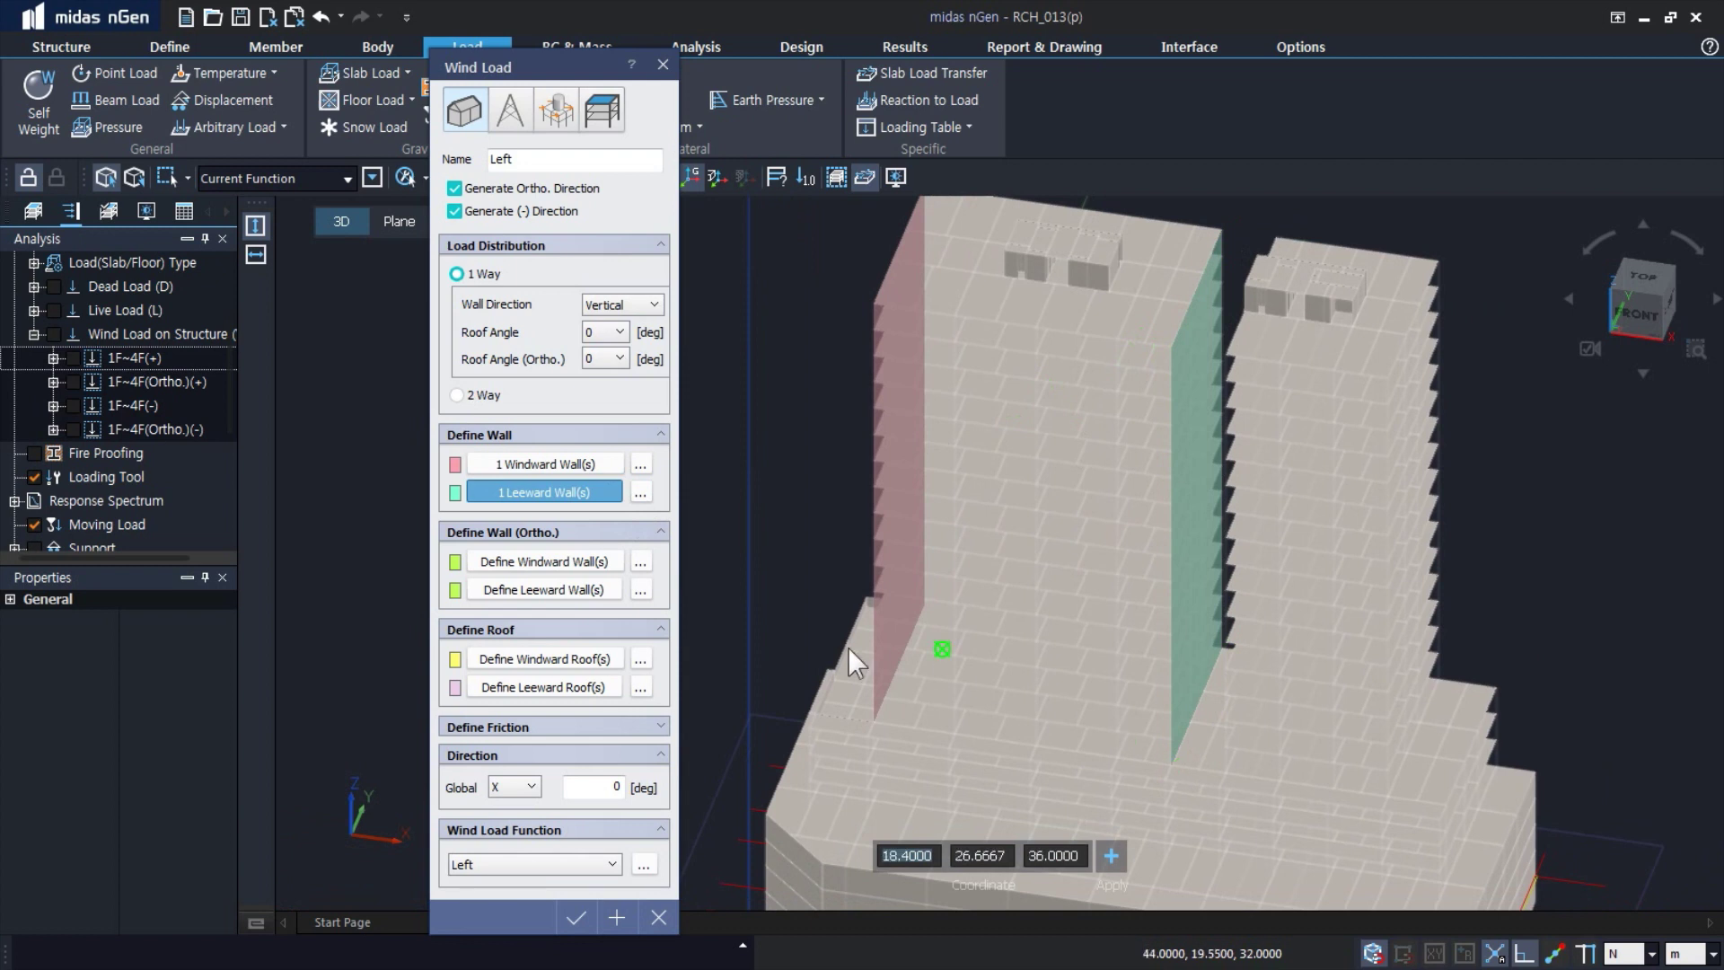
- Define the orthogonal windward wall on the left tower's front at Y = 14.7, from X 12.5 to 51 and Z 32 to 96
{"action": "left_click", "coordinate": [545, 561]}
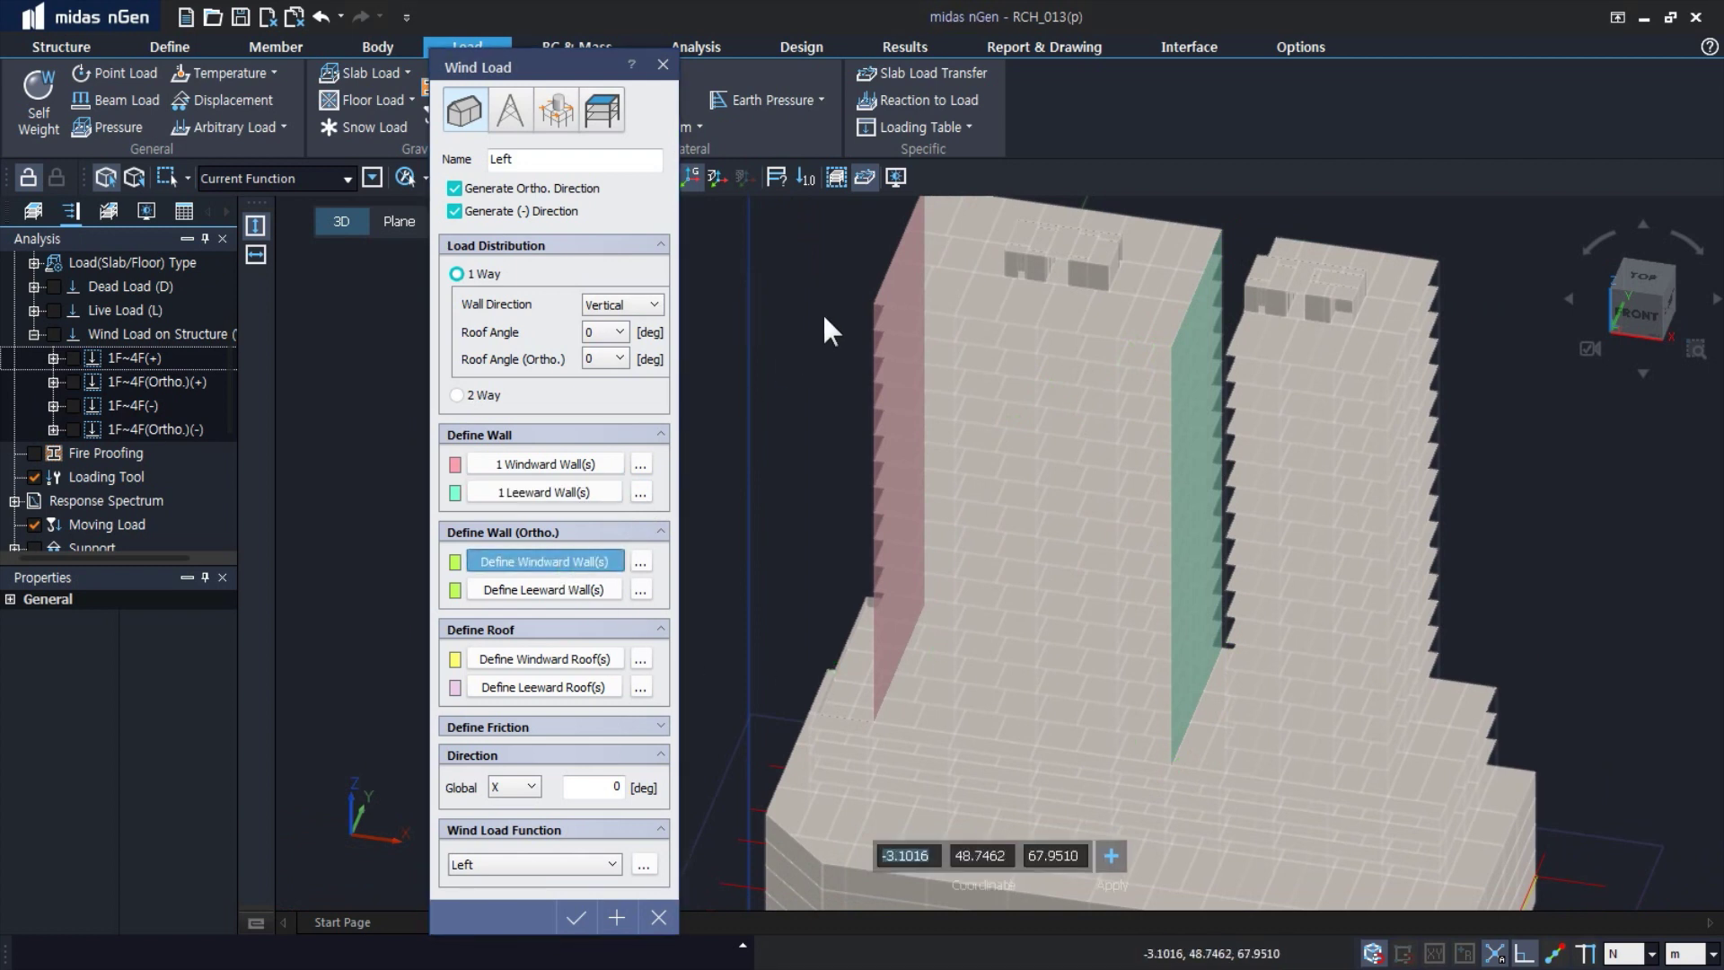
{"action": "left_click", "coordinate": [875, 305]}
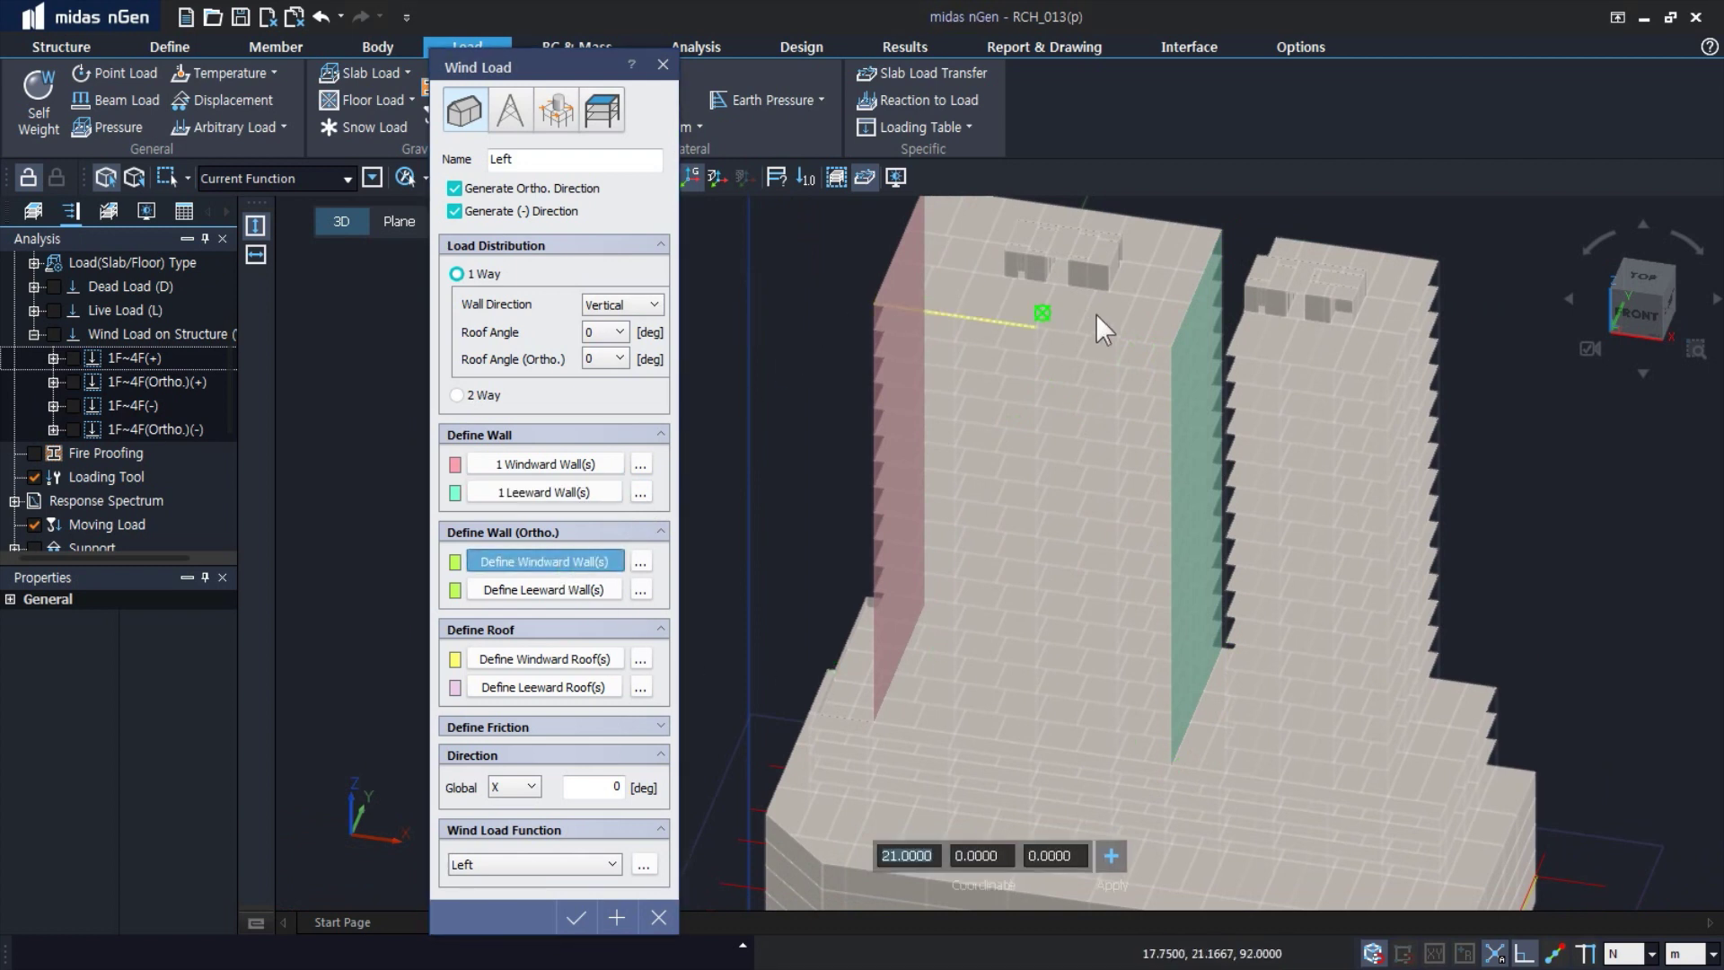
{"action": "left_click", "coordinate": [1172, 347]}
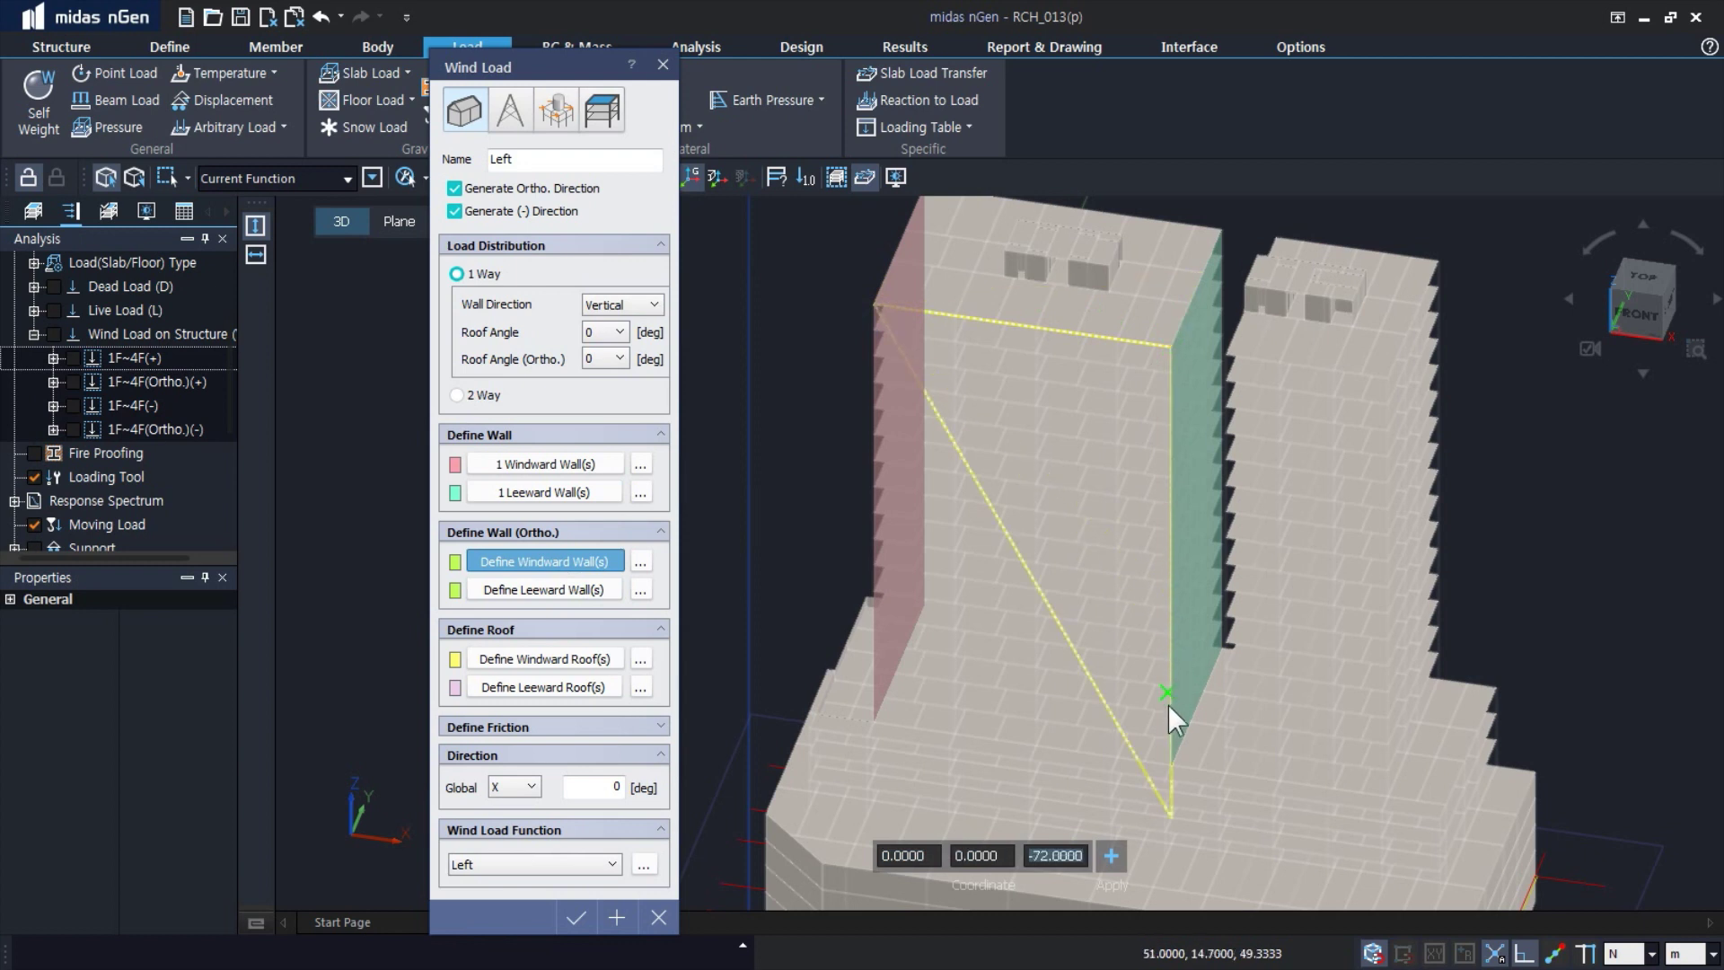
{"action": "left_click", "coordinate": [1170, 765]}
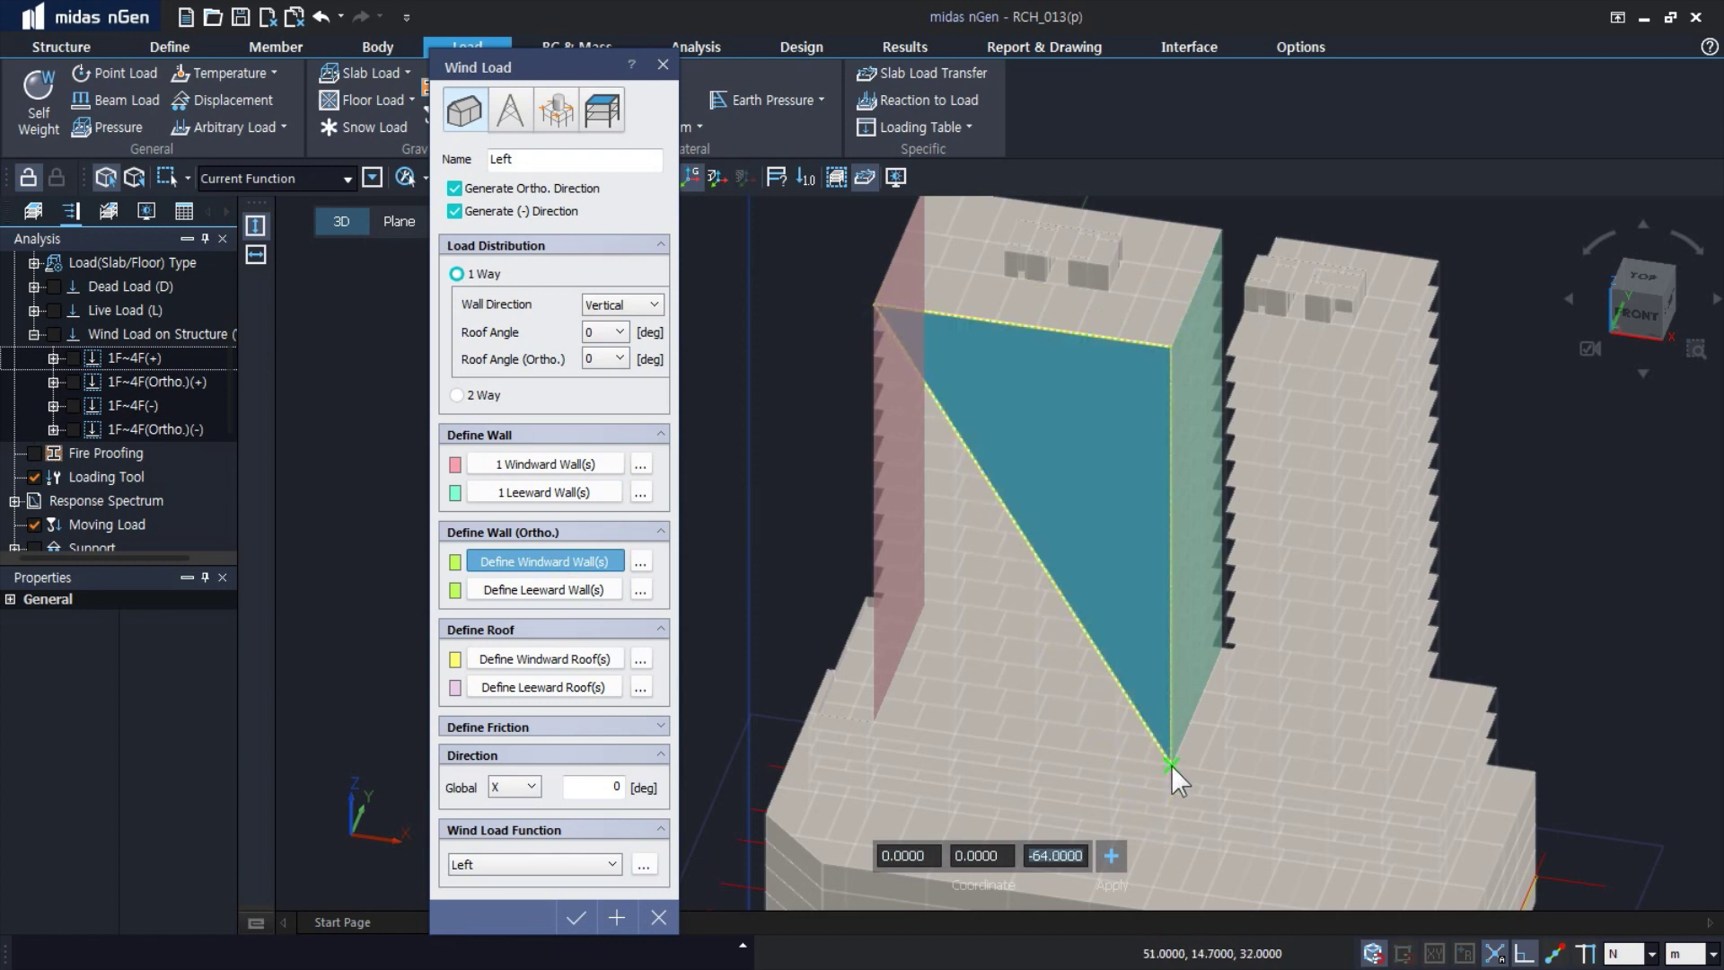
{"action": "left_click", "coordinate": [871, 722]}
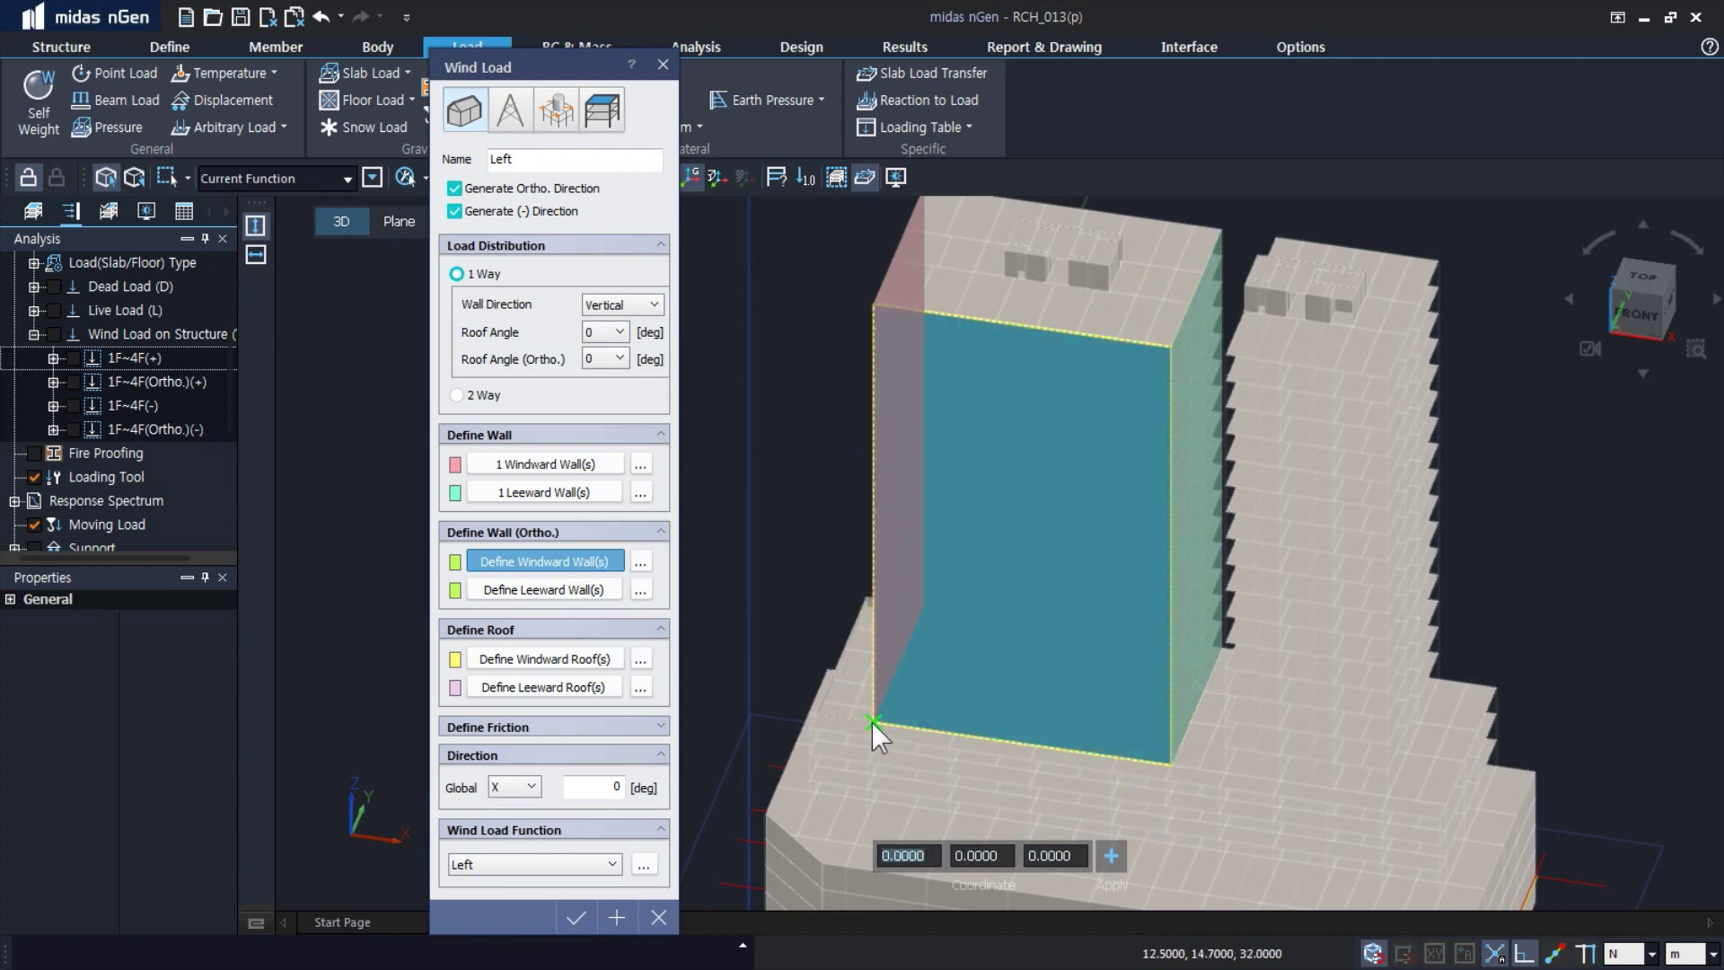
{"action": "right_click", "coordinate": [871, 721]}
- Define the left tower's orthogonal leeward wall at Y = 40.9, from X 12.5 to 51 and Z 32 to 96, and create the wind load
{"action": "mouse_move", "coordinate": [1130, 573]}
{"action": "middle_mouse_down"}
{"action": "mouse_move", "coordinate": [934, 566]}
{"action": "mouse_move", "coordinate": [1165, 583]}
{"action": "mouse_move", "coordinate": [1145, 579]}
{"action": "middle_mouse_up"}
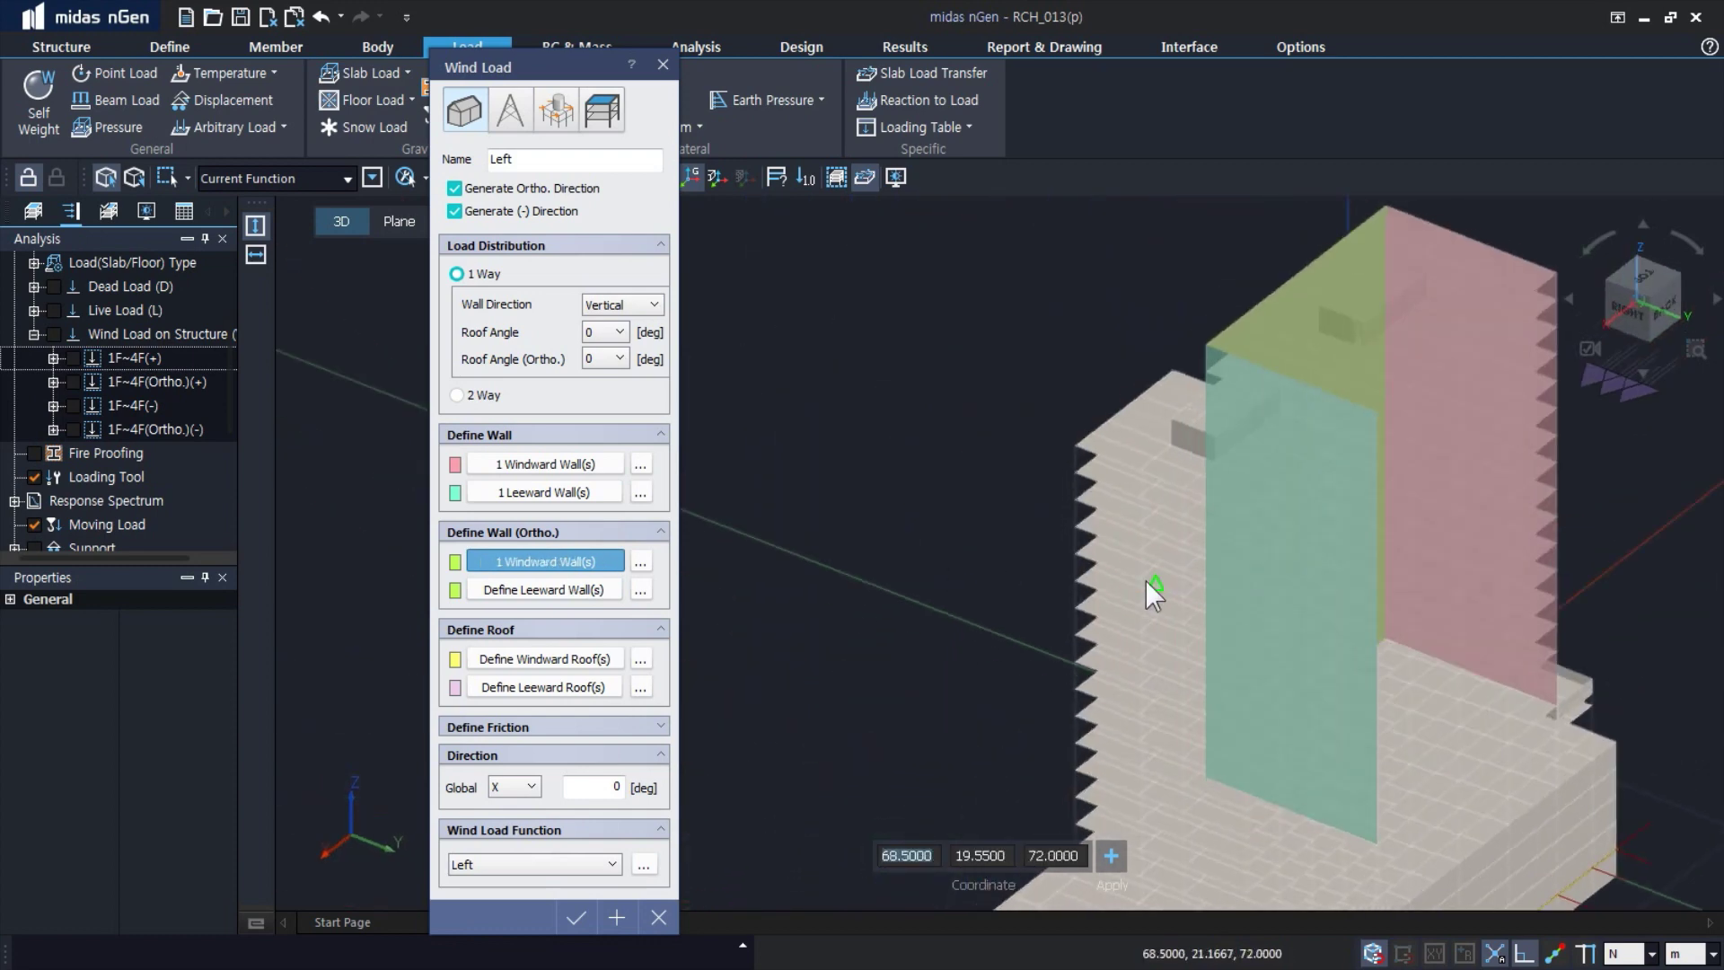
{"action": "middle_click_drag", "start_coordinate": [1466, 594], "coordinate": [1327, 567]}
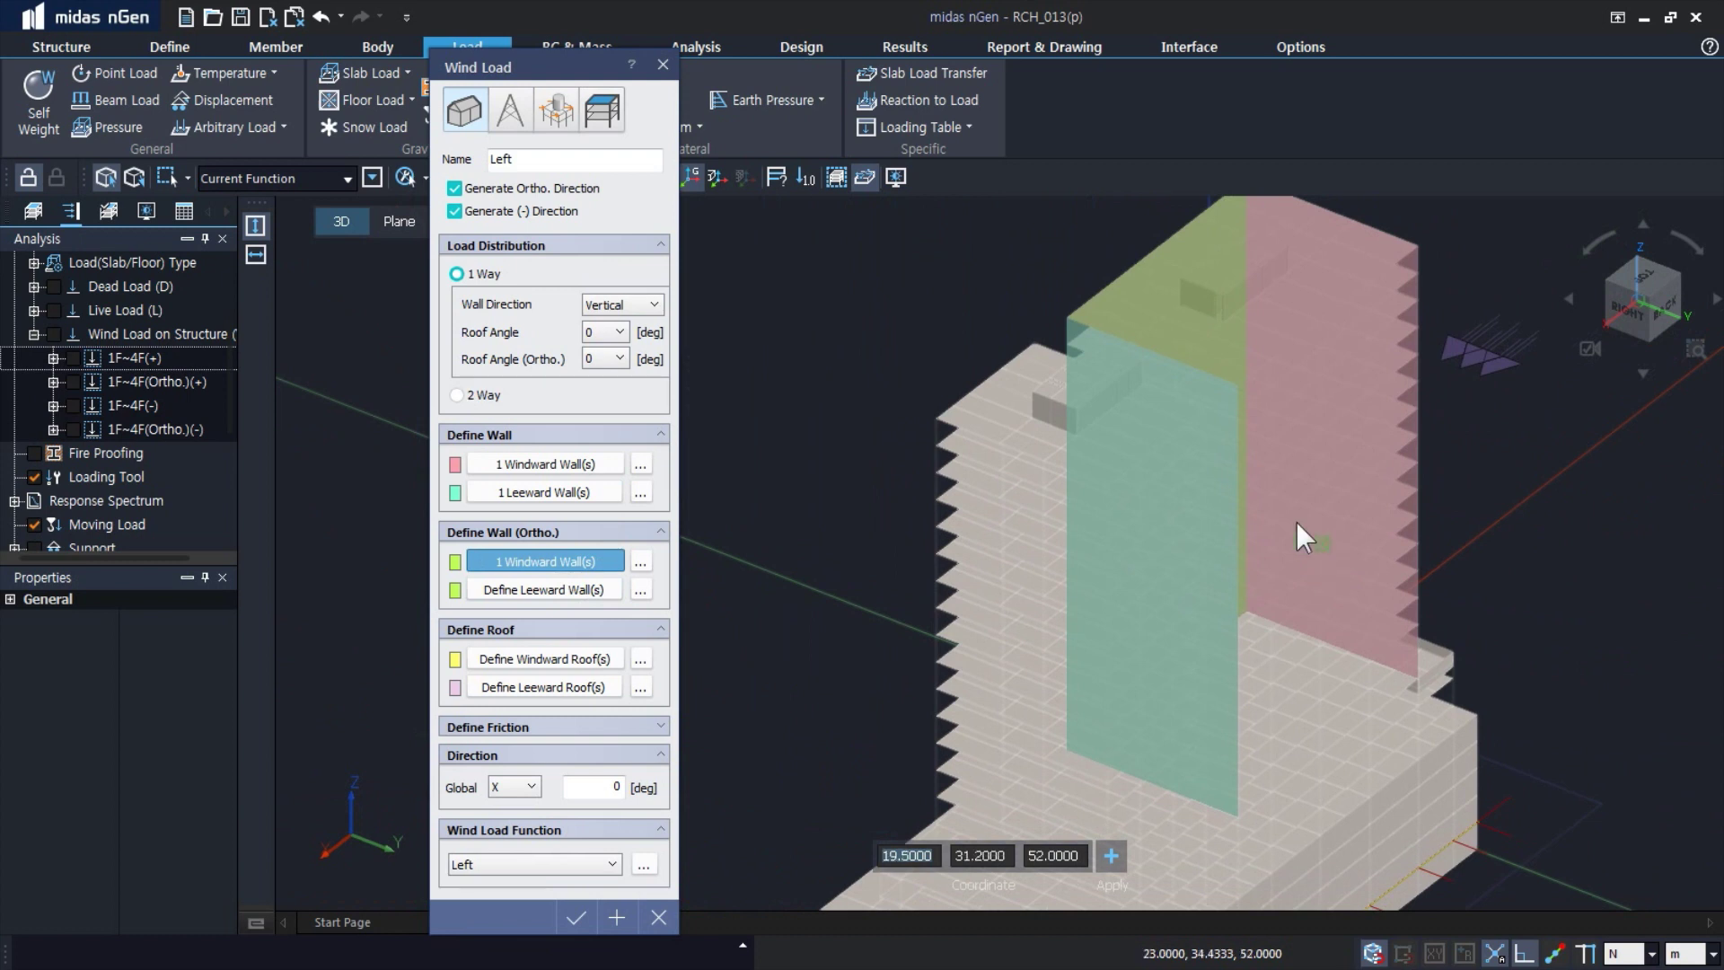
{"action": "left_click", "coordinate": [575, 593]}
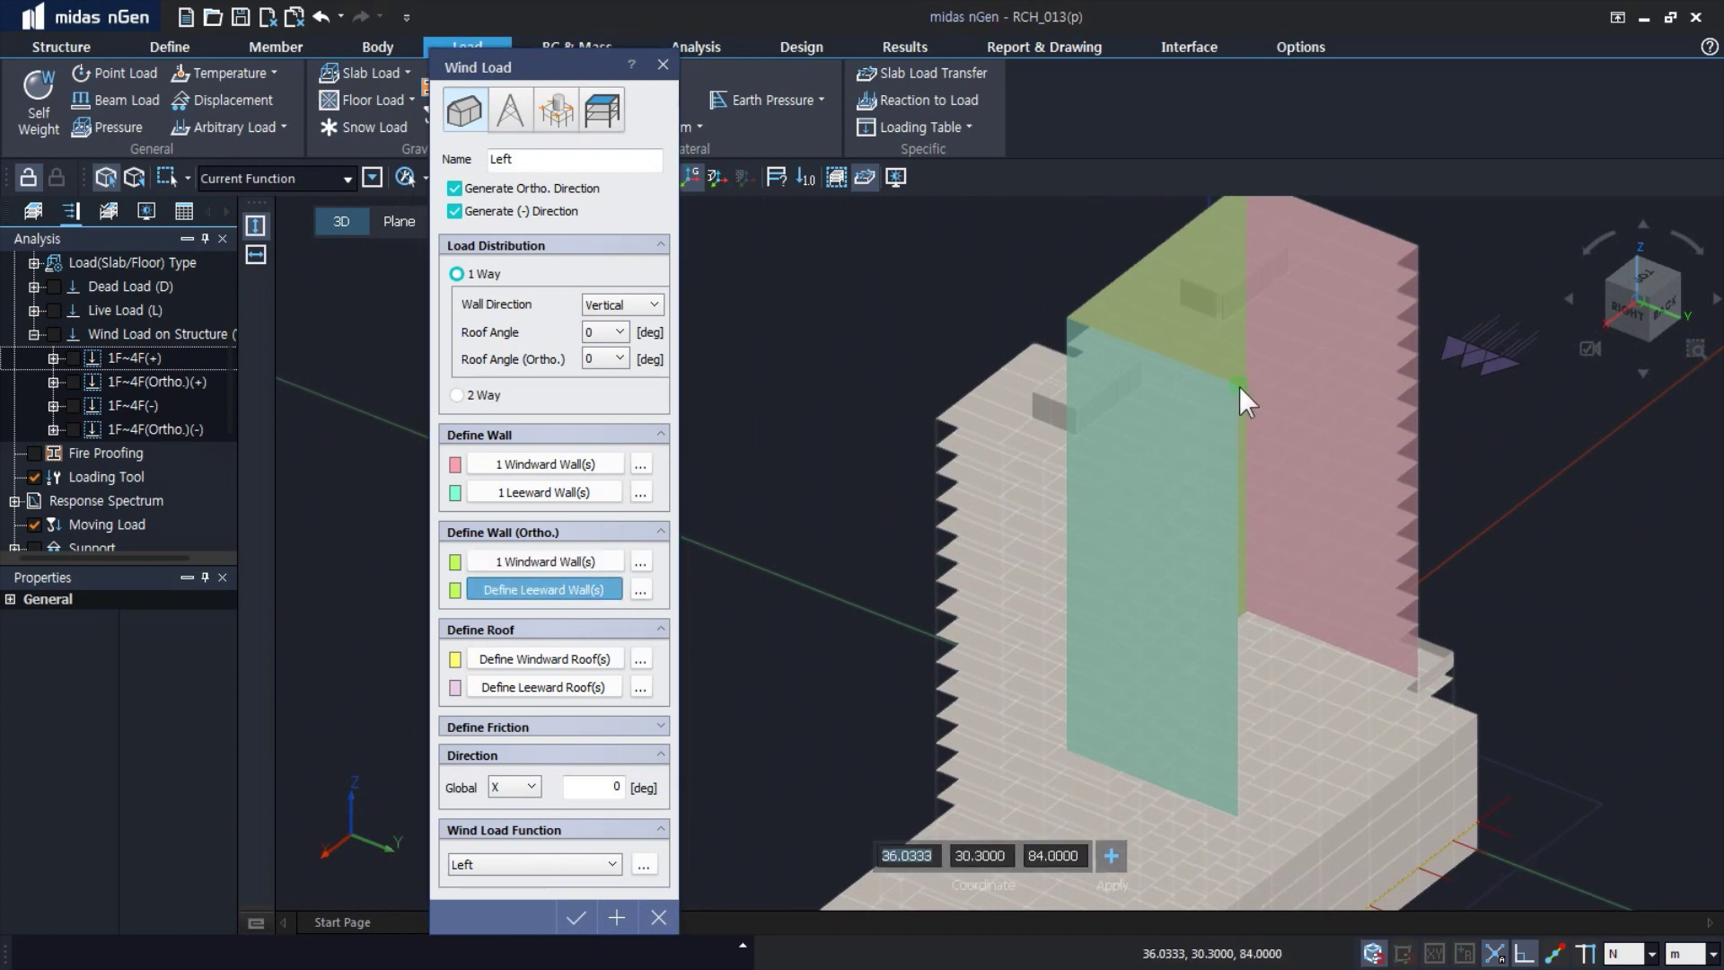
{"action": "middle_click_drag", "start_coordinate": [1361, 527], "coordinate": [1327, 525]}
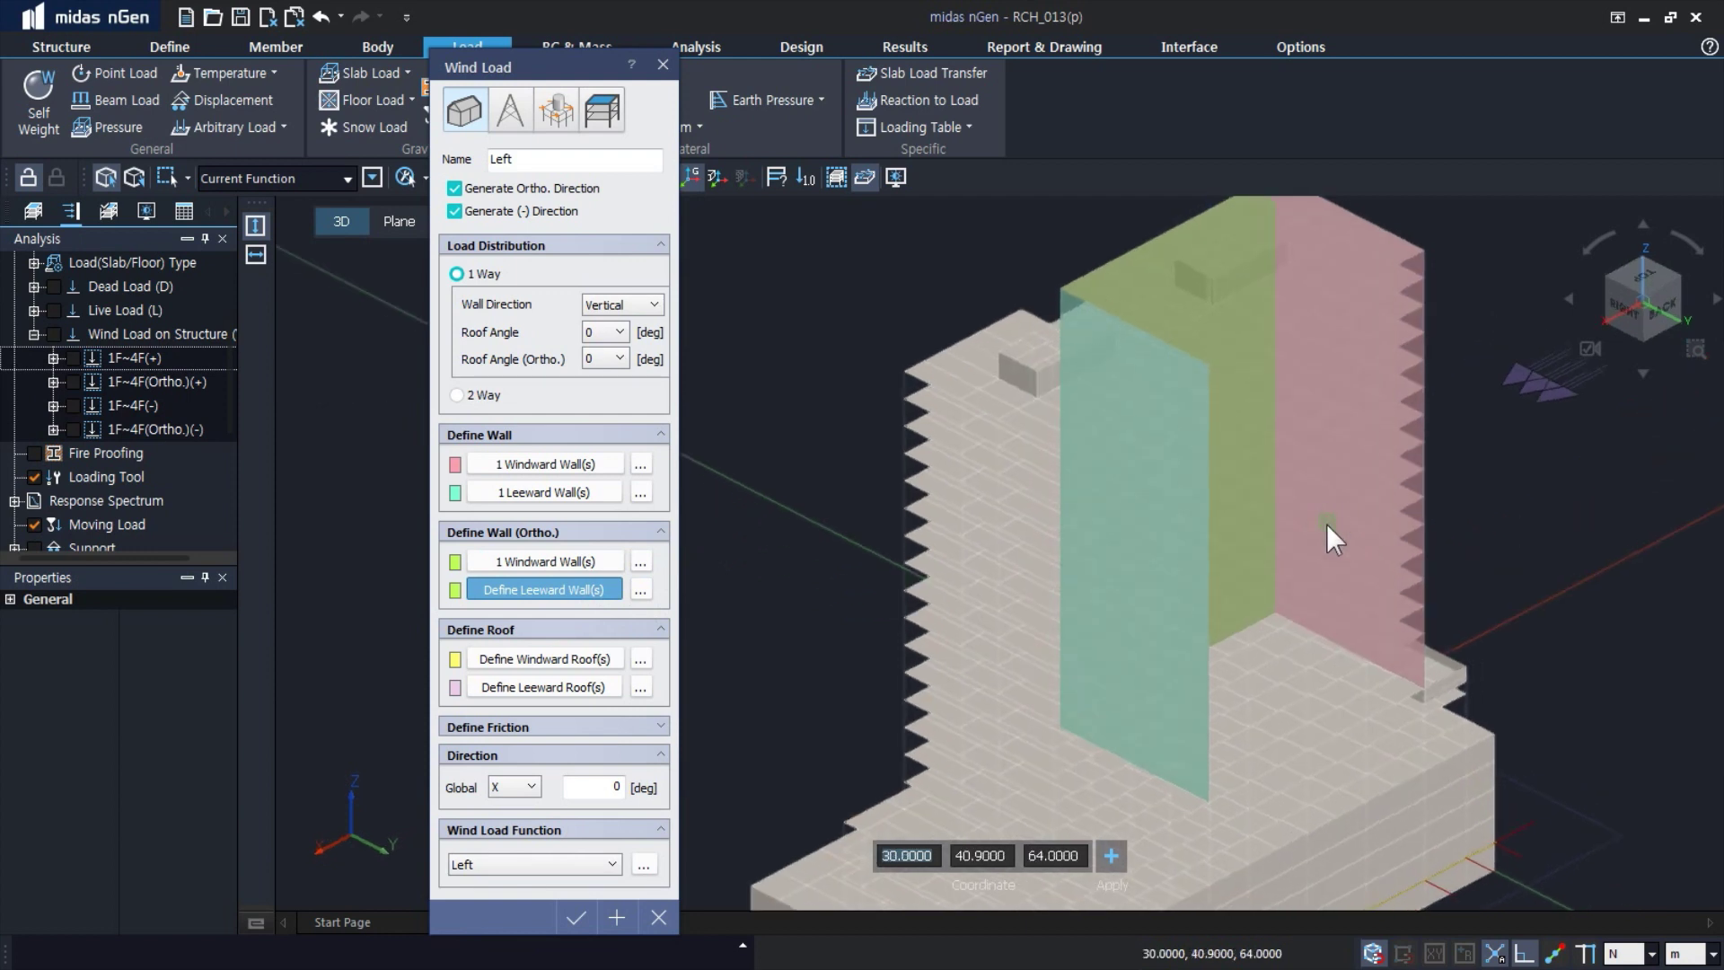
{"action": "left_click", "coordinate": [1211, 363]}
{"action": "left_click", "coordinate": [1422, 248]}
{"action": "left_click", "coordinate": [1424, 686]}
{"action": "left_click", "coordinate": [1210, 800]}
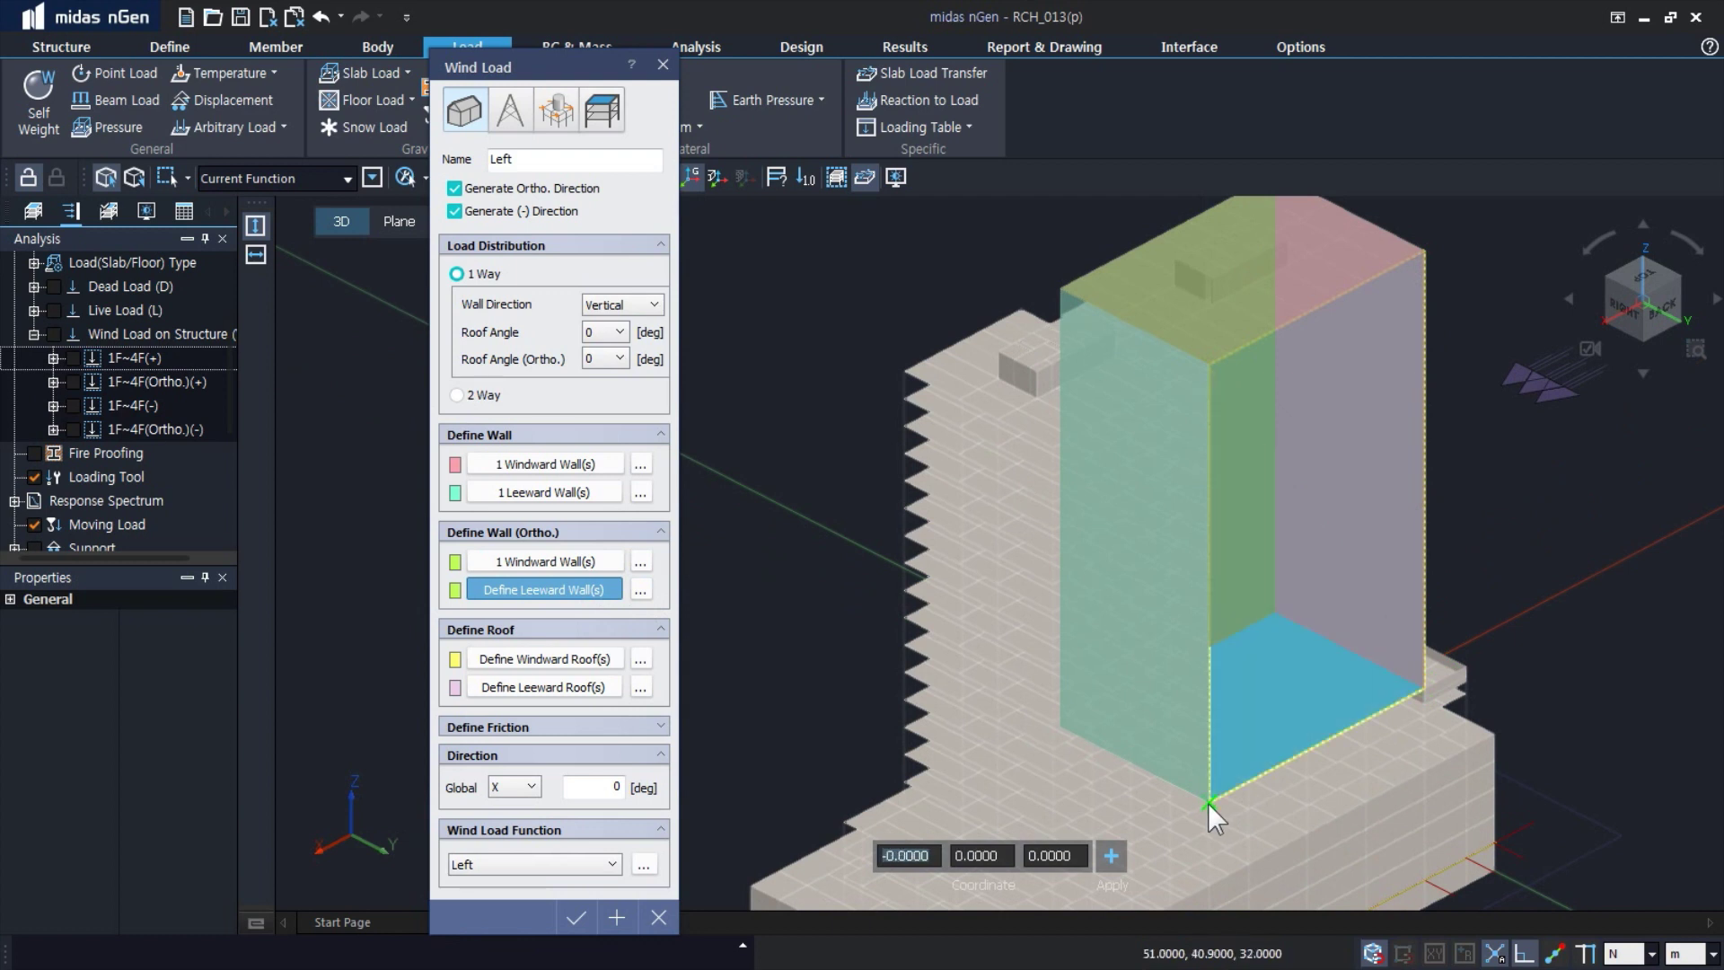
{"action": "key", "text": "Return"}
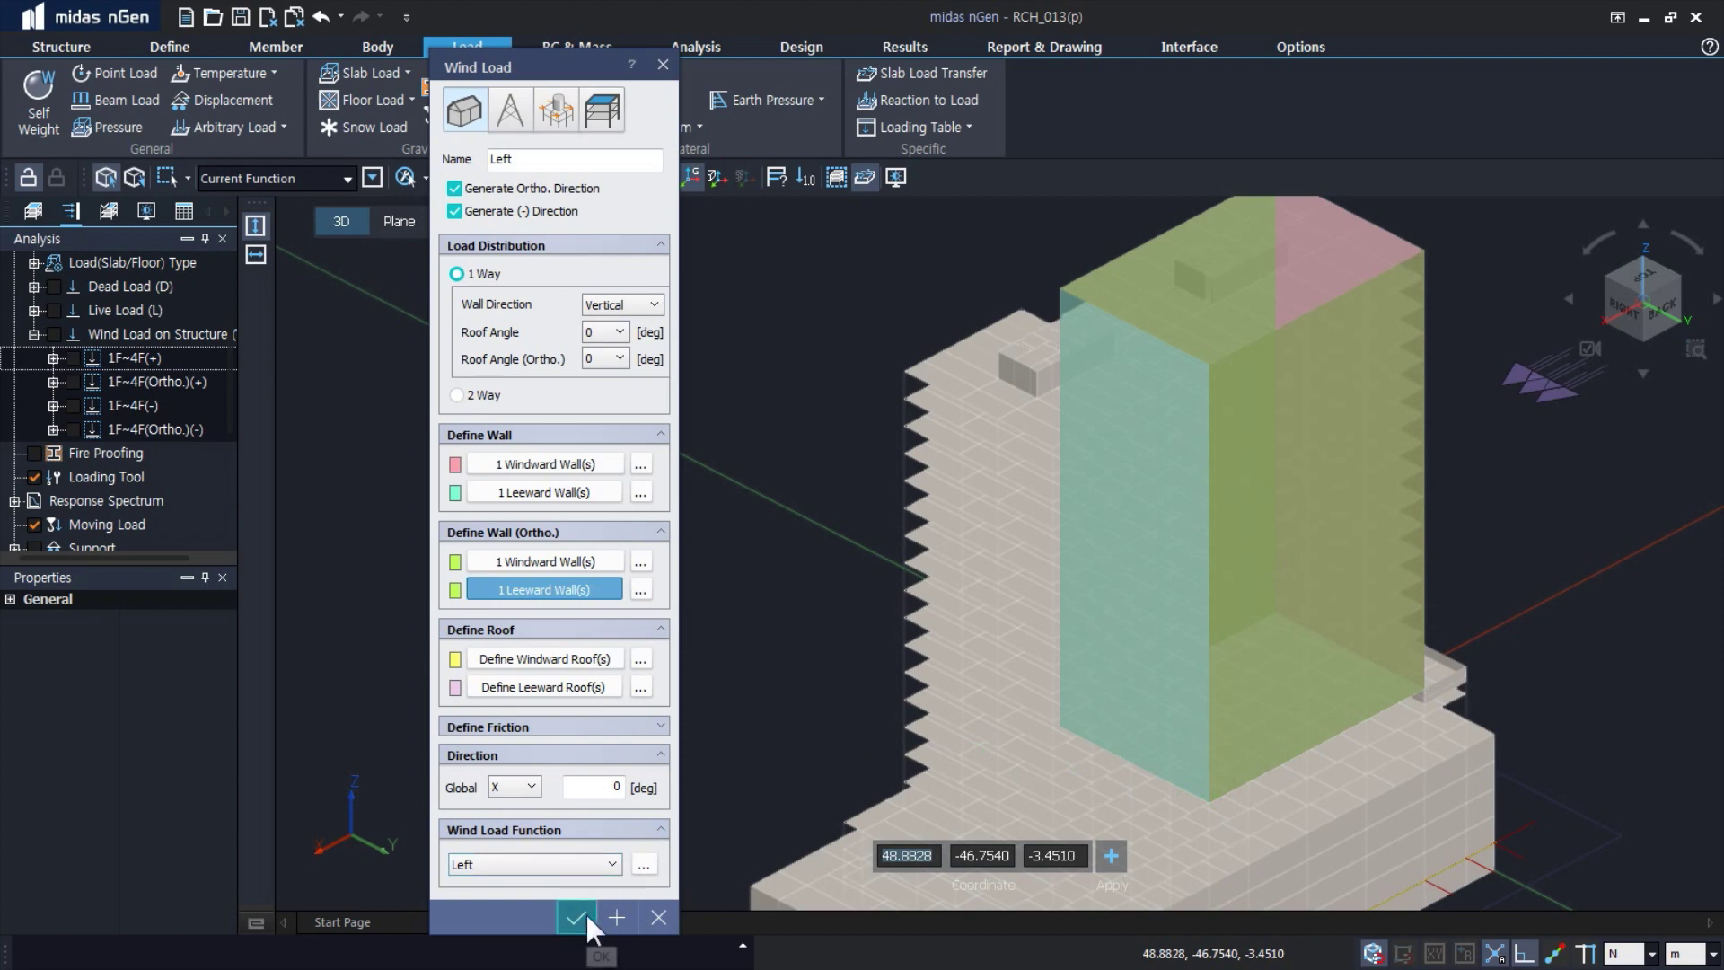
{"action": "left_click", "coordinate": [616, 918]}
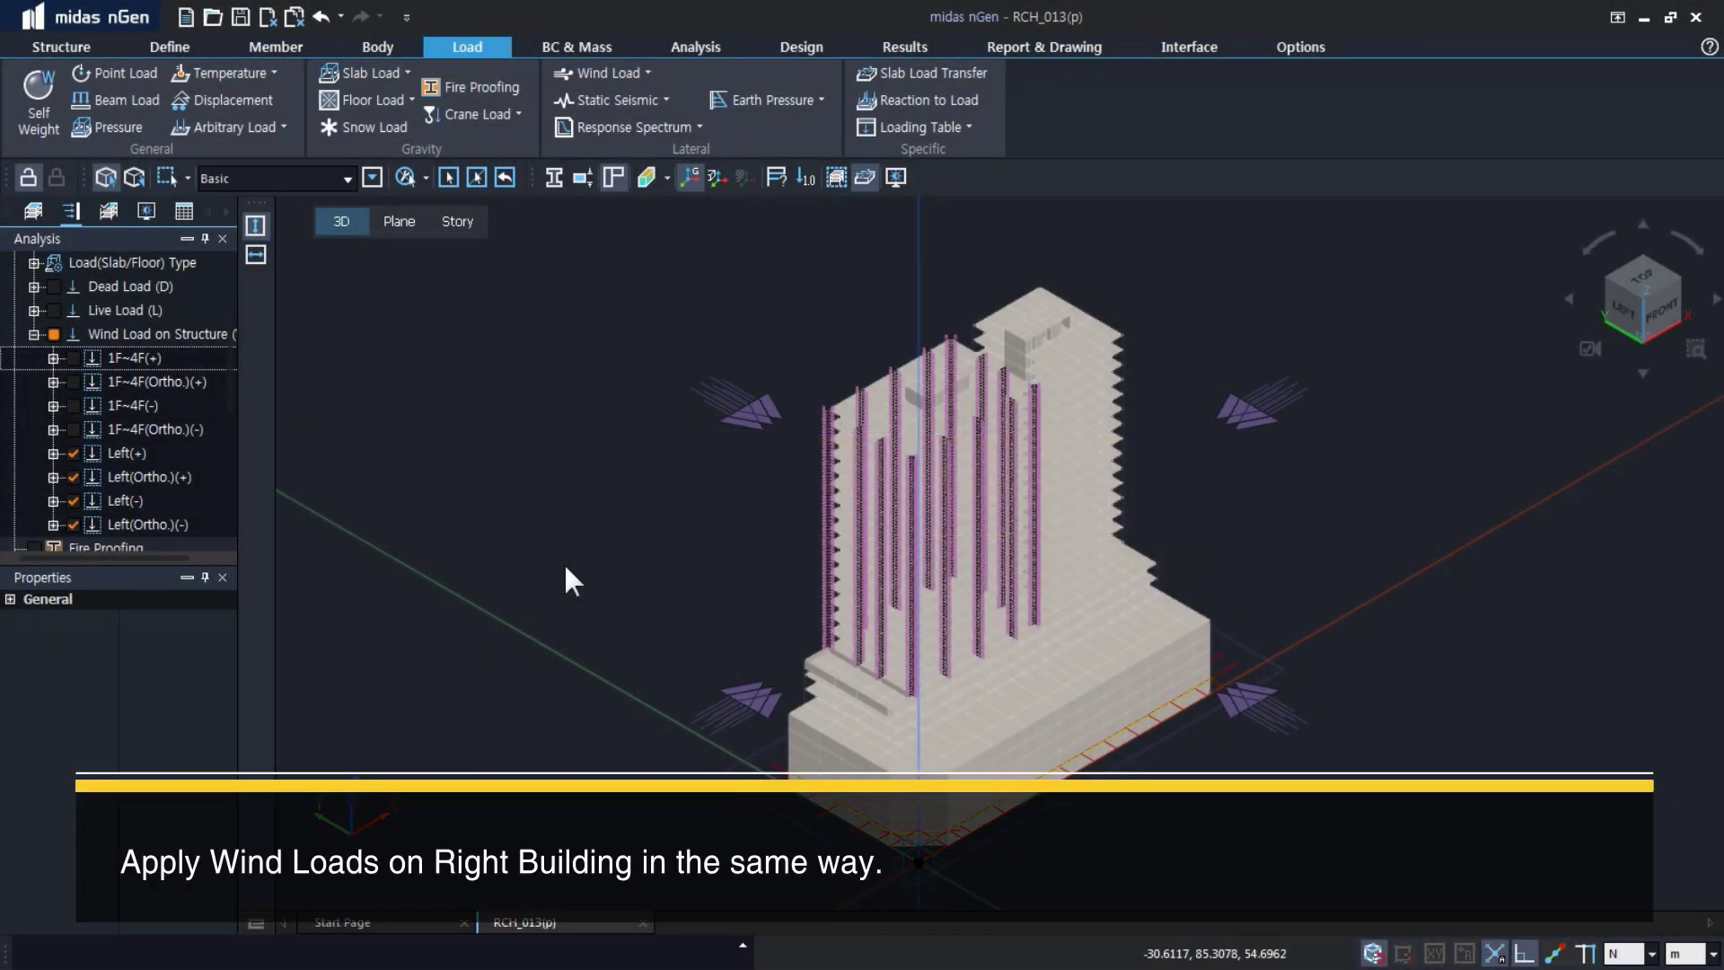
- Hide all existing wind loads and set up a new wind load named Right that uses the Right wind load function
{"action": "left_click", "coordinate": [56, 336]}
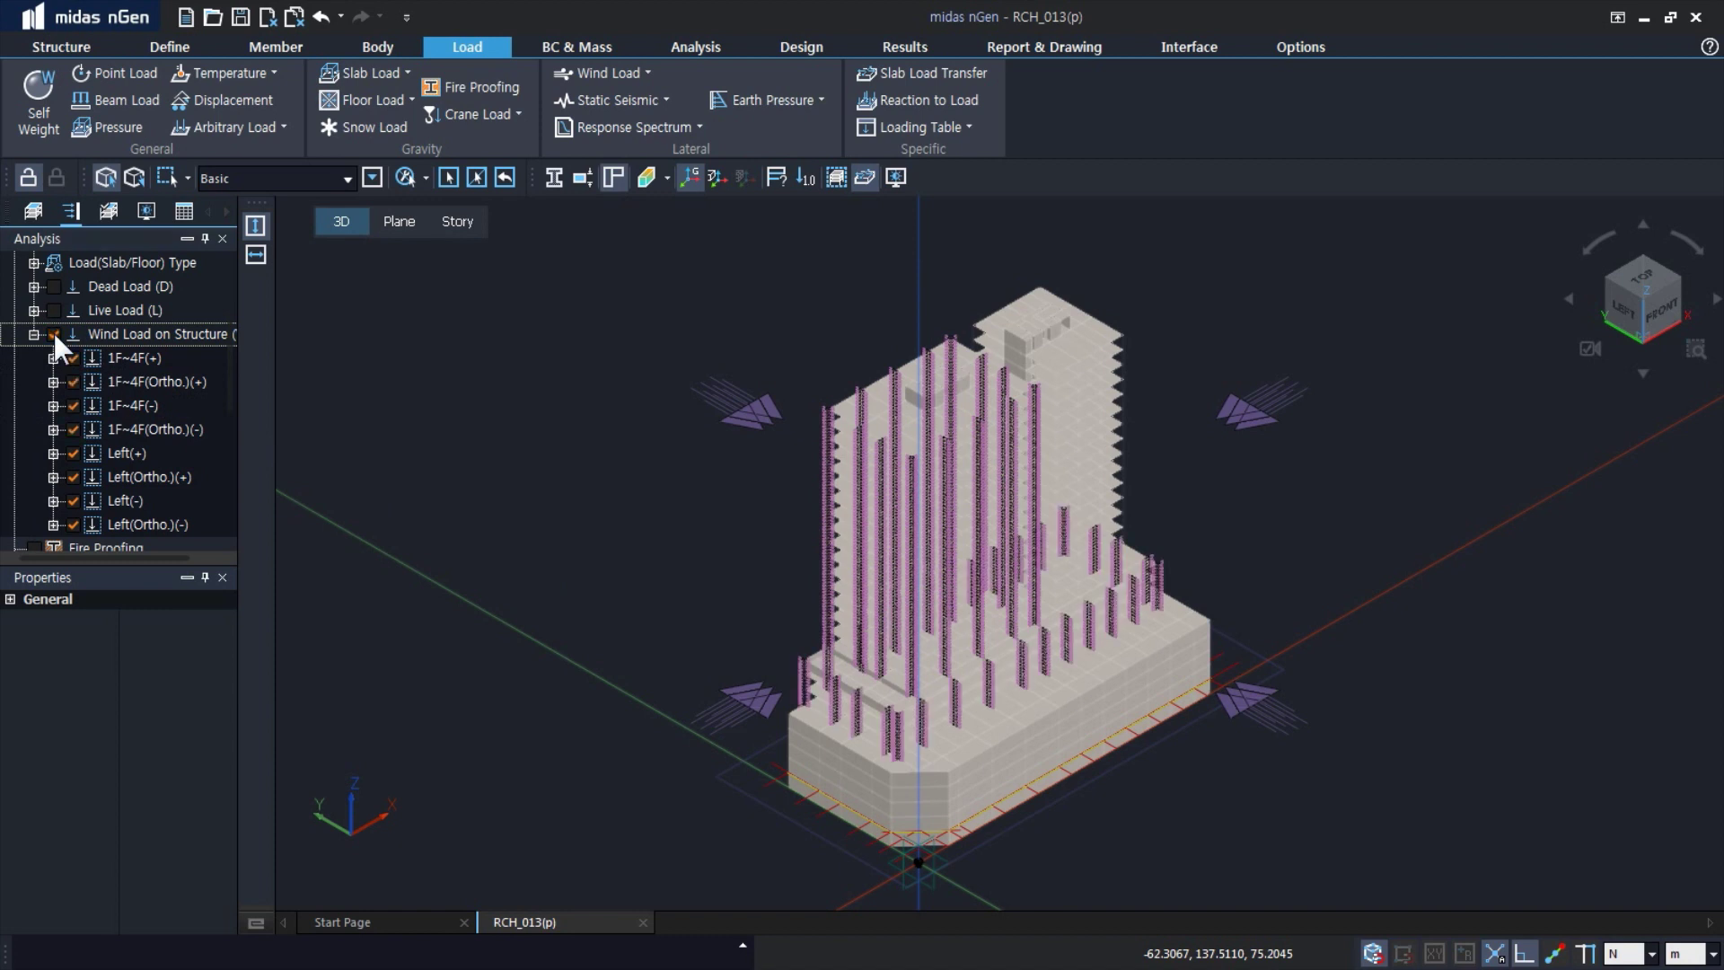
{"action": "left_click", "coordinate": [54, 334]}
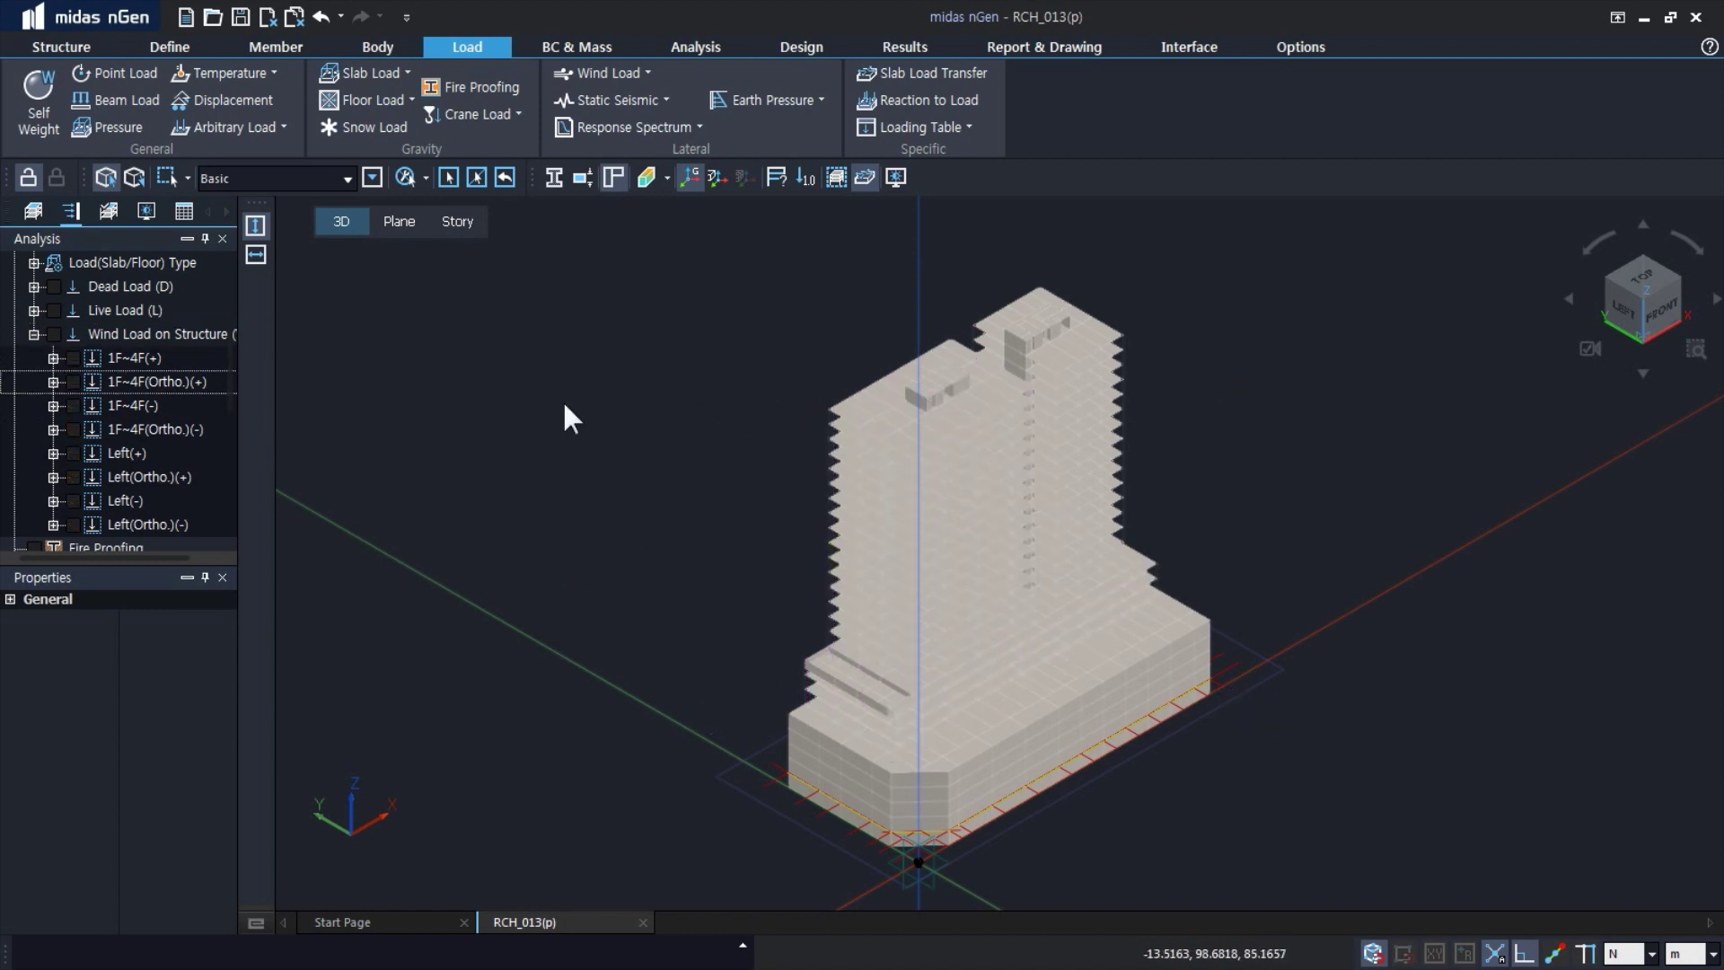
{"action": "left_click", "coordinate": [611, 76]}
{"action": "left_click", "coordinate": [615, 104]}
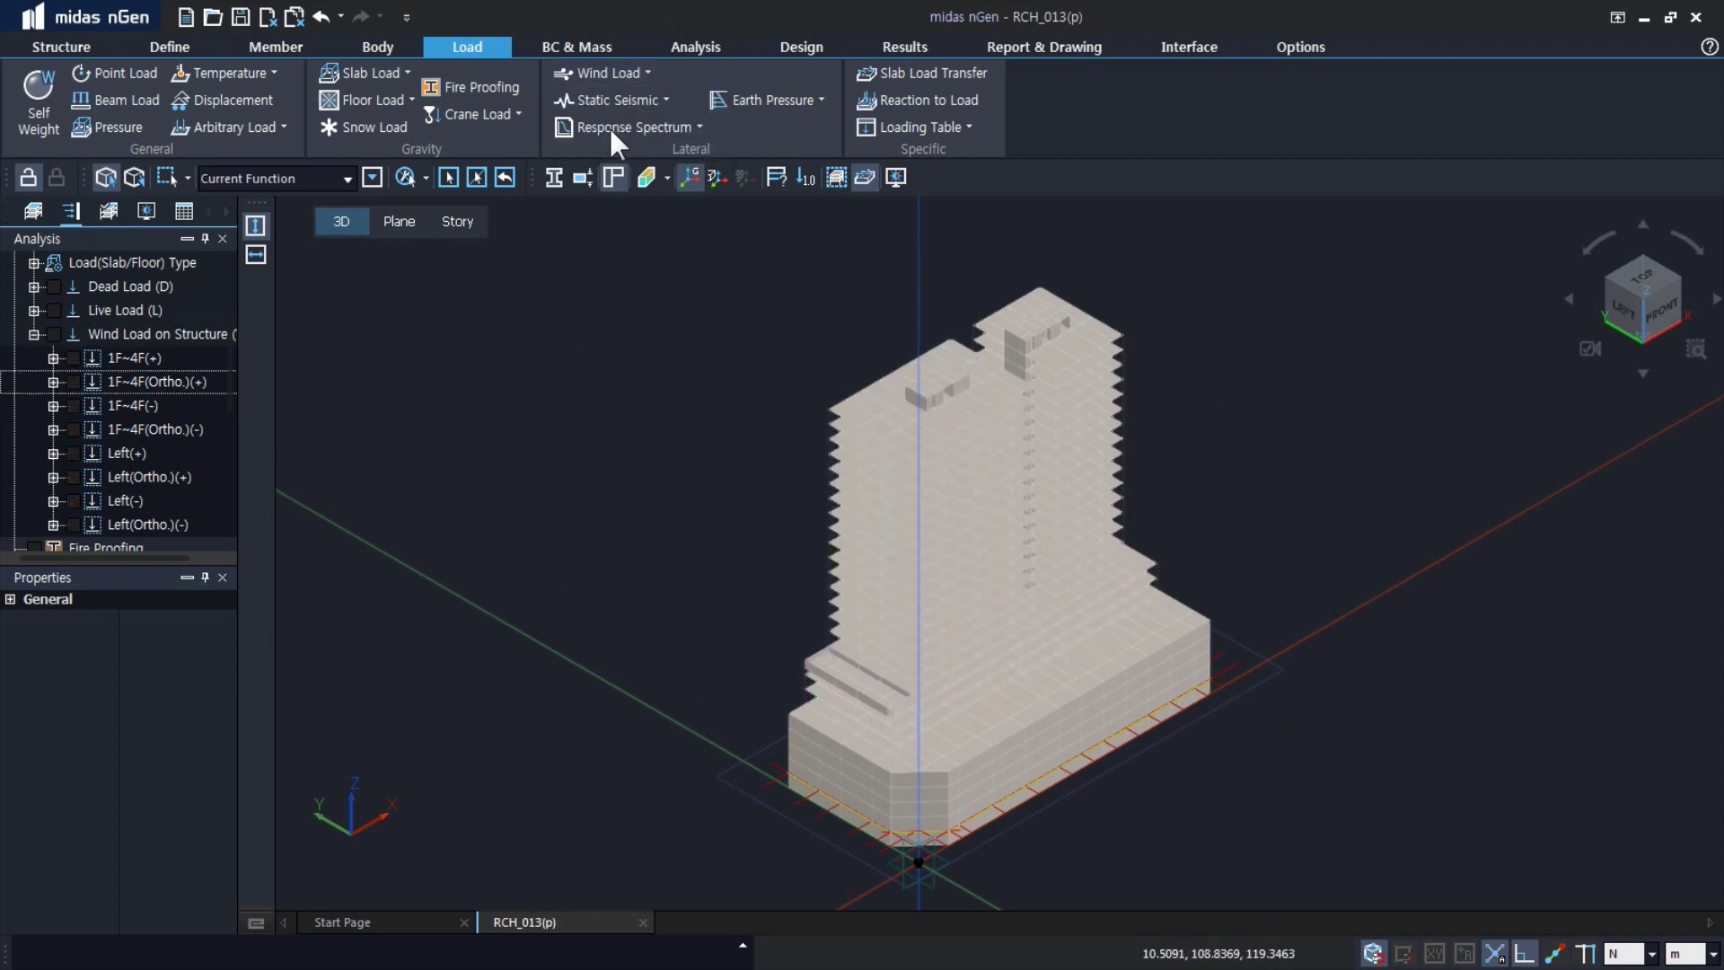
{"action": "left_click_drag", "start_coordinate": [556, 66], "coordinate": [608, 72]}
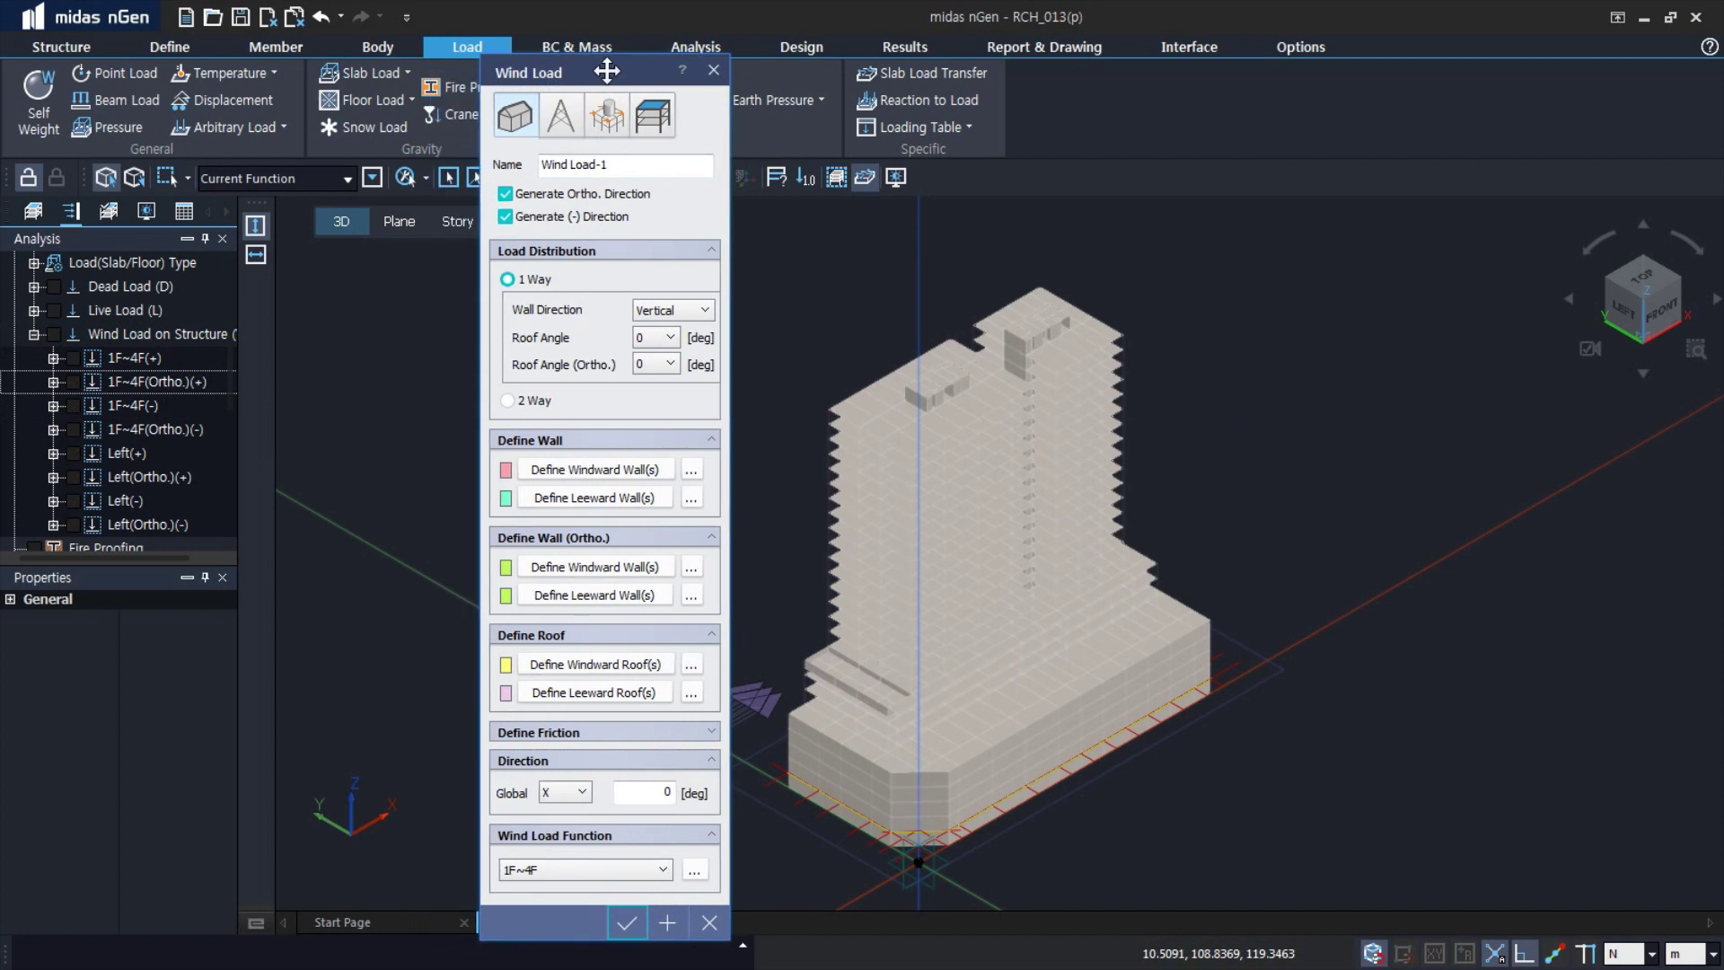
{"action": "left_click_drag", "start_coordinate": [620, 166], "coordinate": [547, 169]}
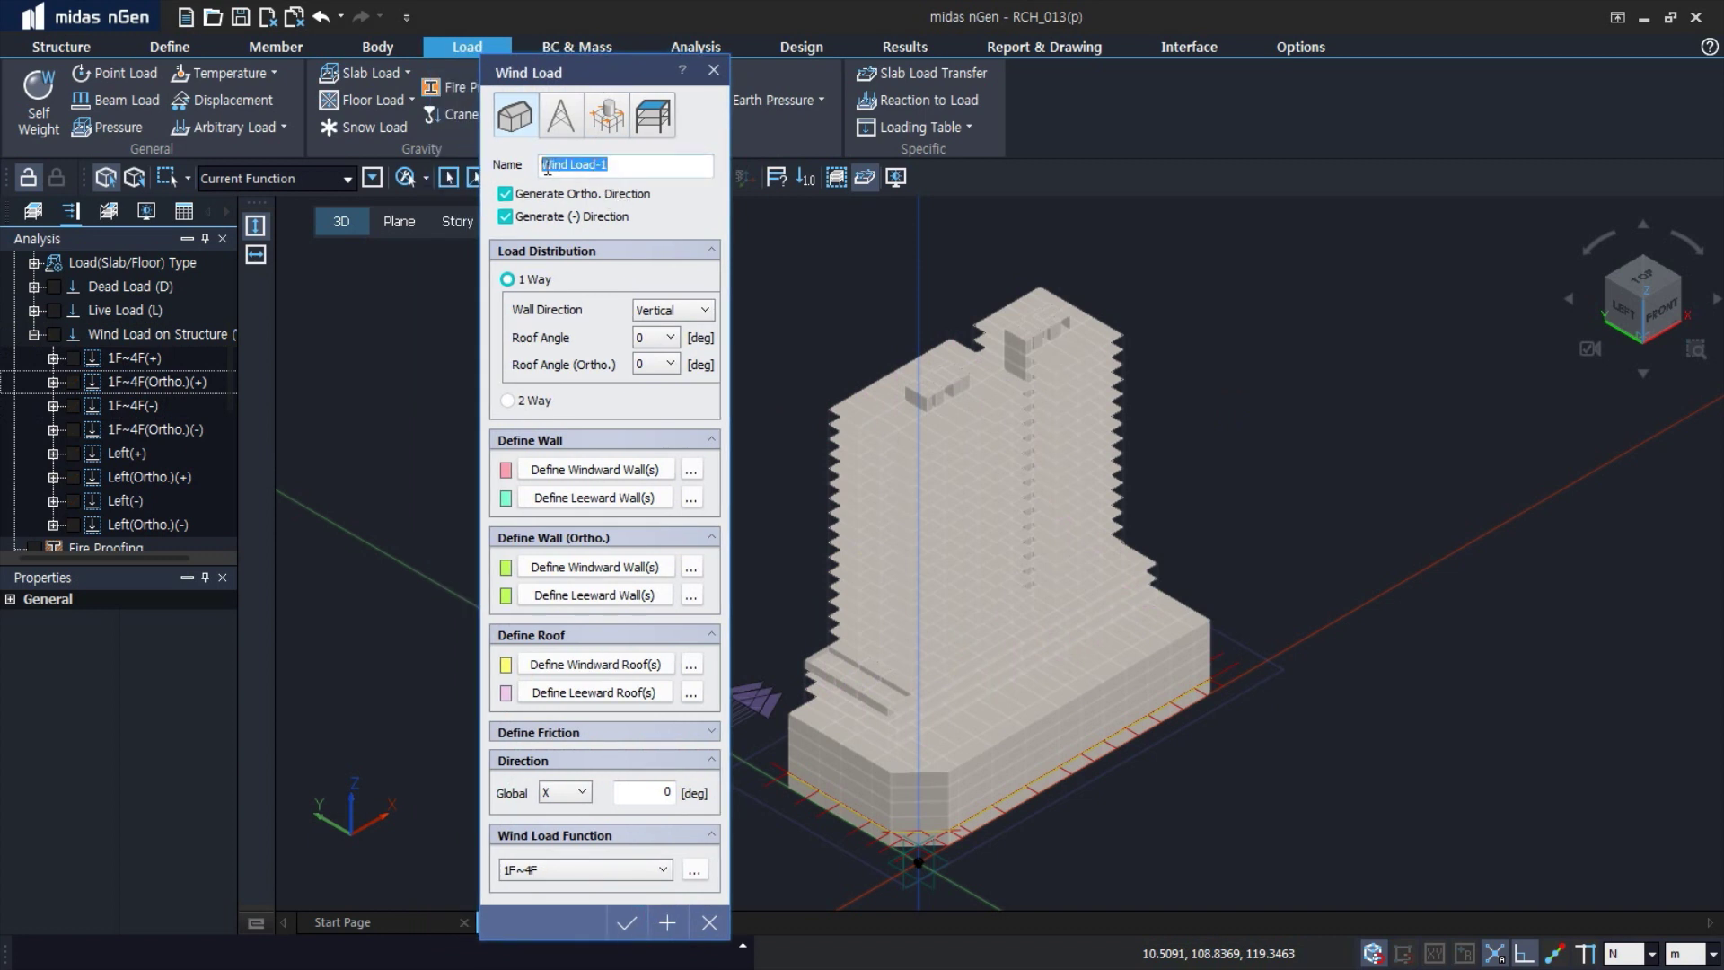
{"action": "type", "text": "Right"}
{"action": "left_click", "coordinate": [593, 869]}
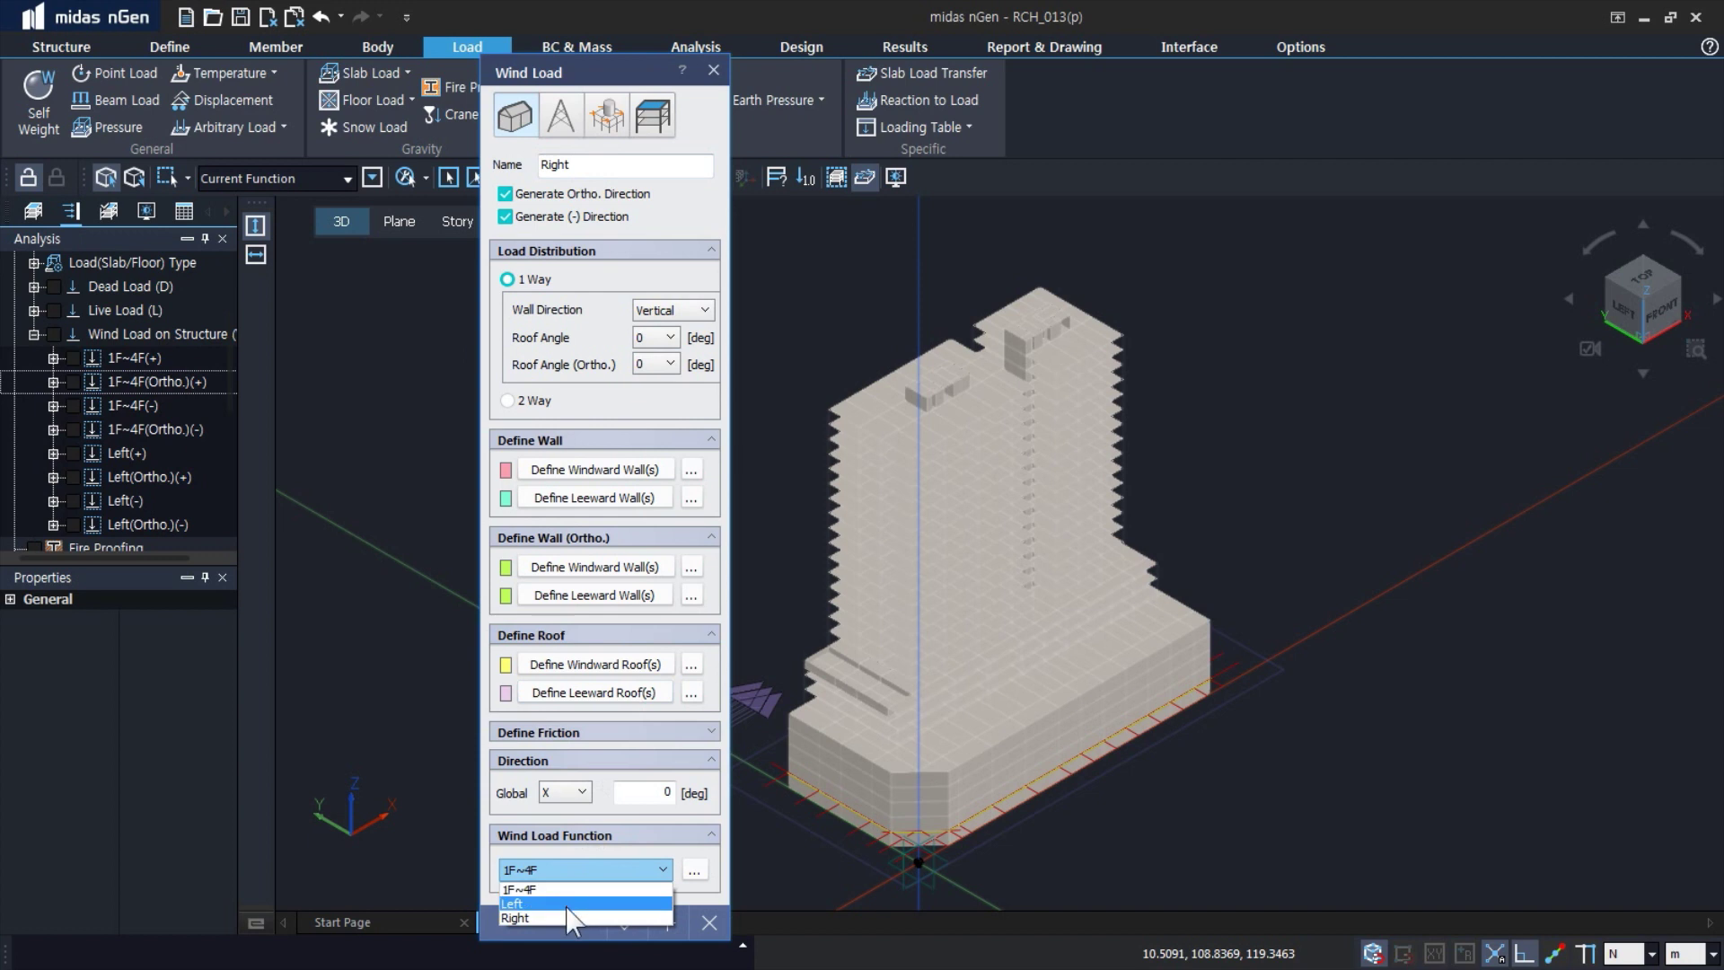
{"action": "left_click", "coordinate": [567, 918]}
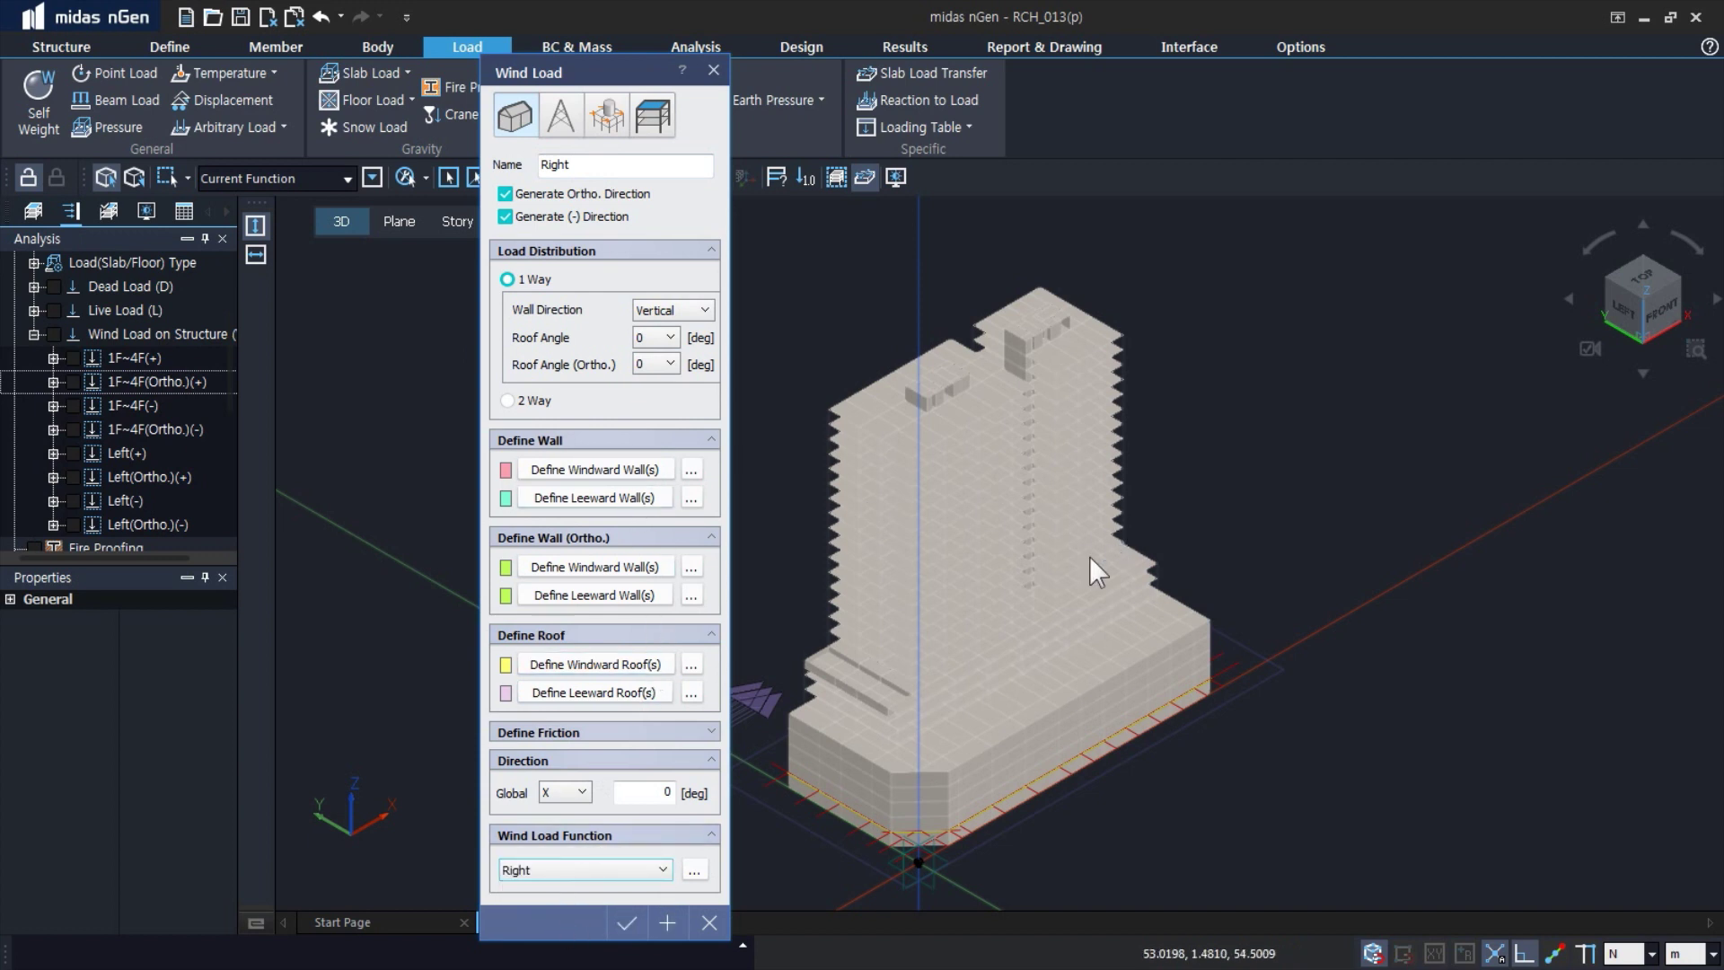
- Define the windward wall on the right tower's inner end at X = 58, from Y 14.7 to 40.9 and Z 32 to 96
{"action": "scroll", "coordinate": [1024, 583], "scroll_direction": "up", "scroll_amount": 5}
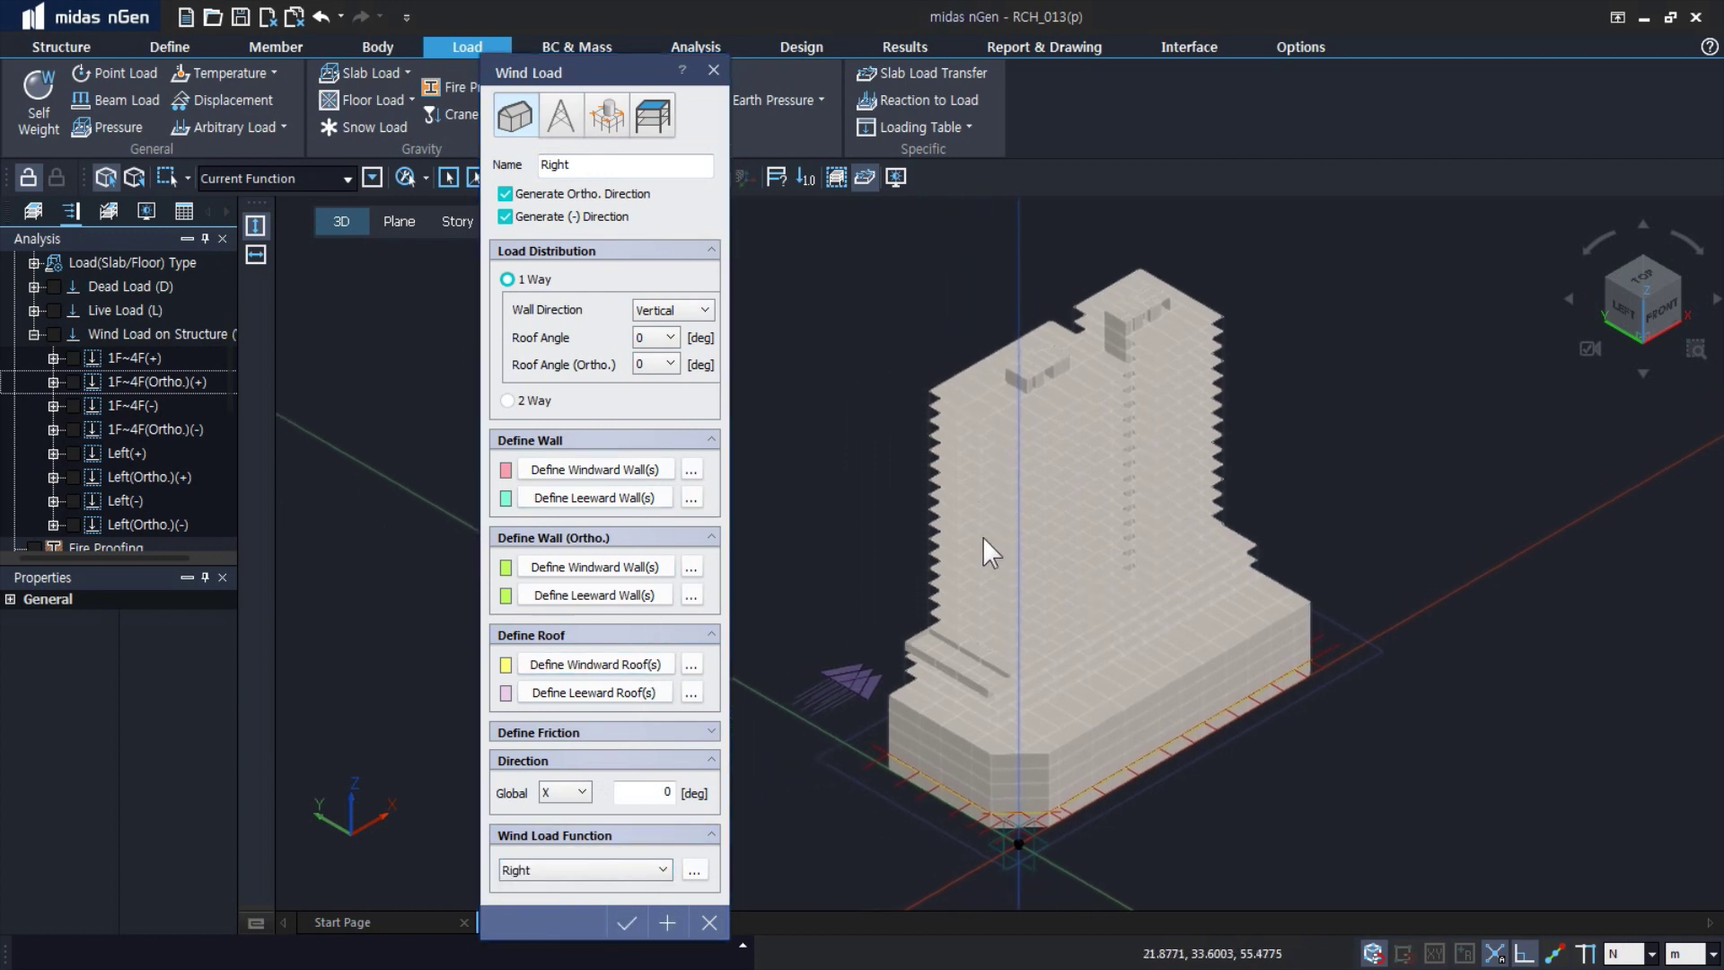
{"action": "scroll", "coordinate": [979, 534], "scroll_direction": "up", "scroll_amount": 1}
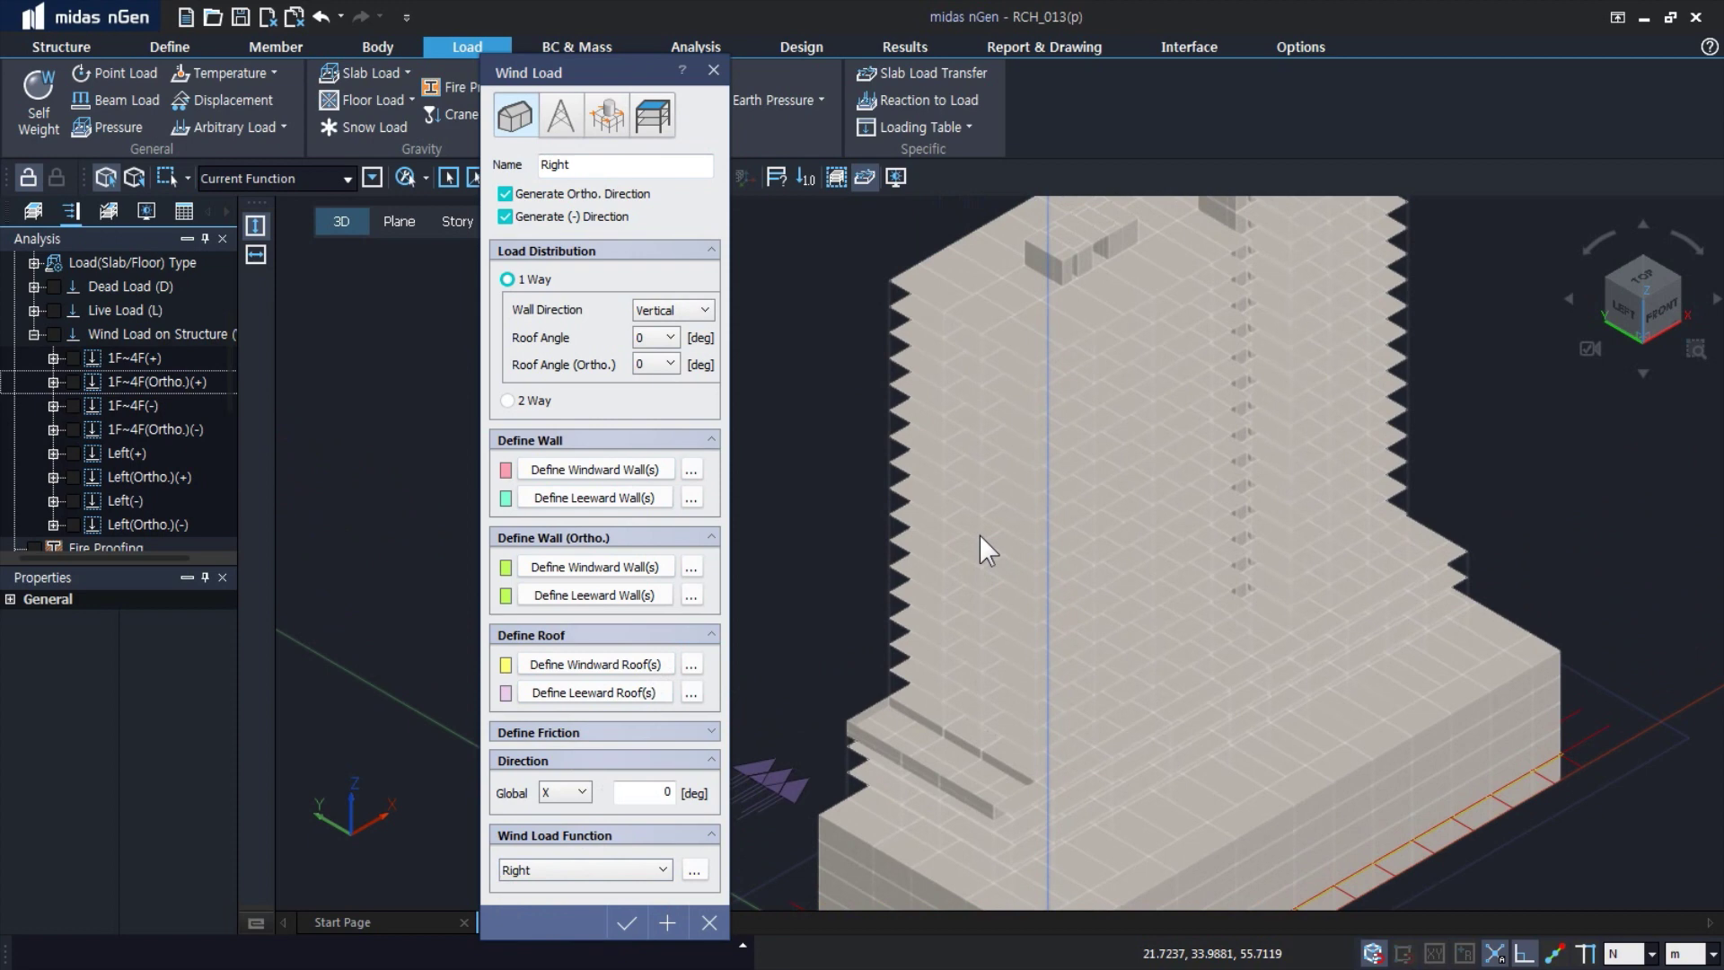
{"action": "scroll", "coordinate": [1034, 526], "scroll_direction": "down", "scroll_amount": 1}
{"action": "middle_click_drag", "start_coordinate": [1221, 492], "coordinate": [1123, 530]}
{"action": "scroll", "coordinate": [1236, 434], "scroll_direction": "up", "scroll_amount": 3}
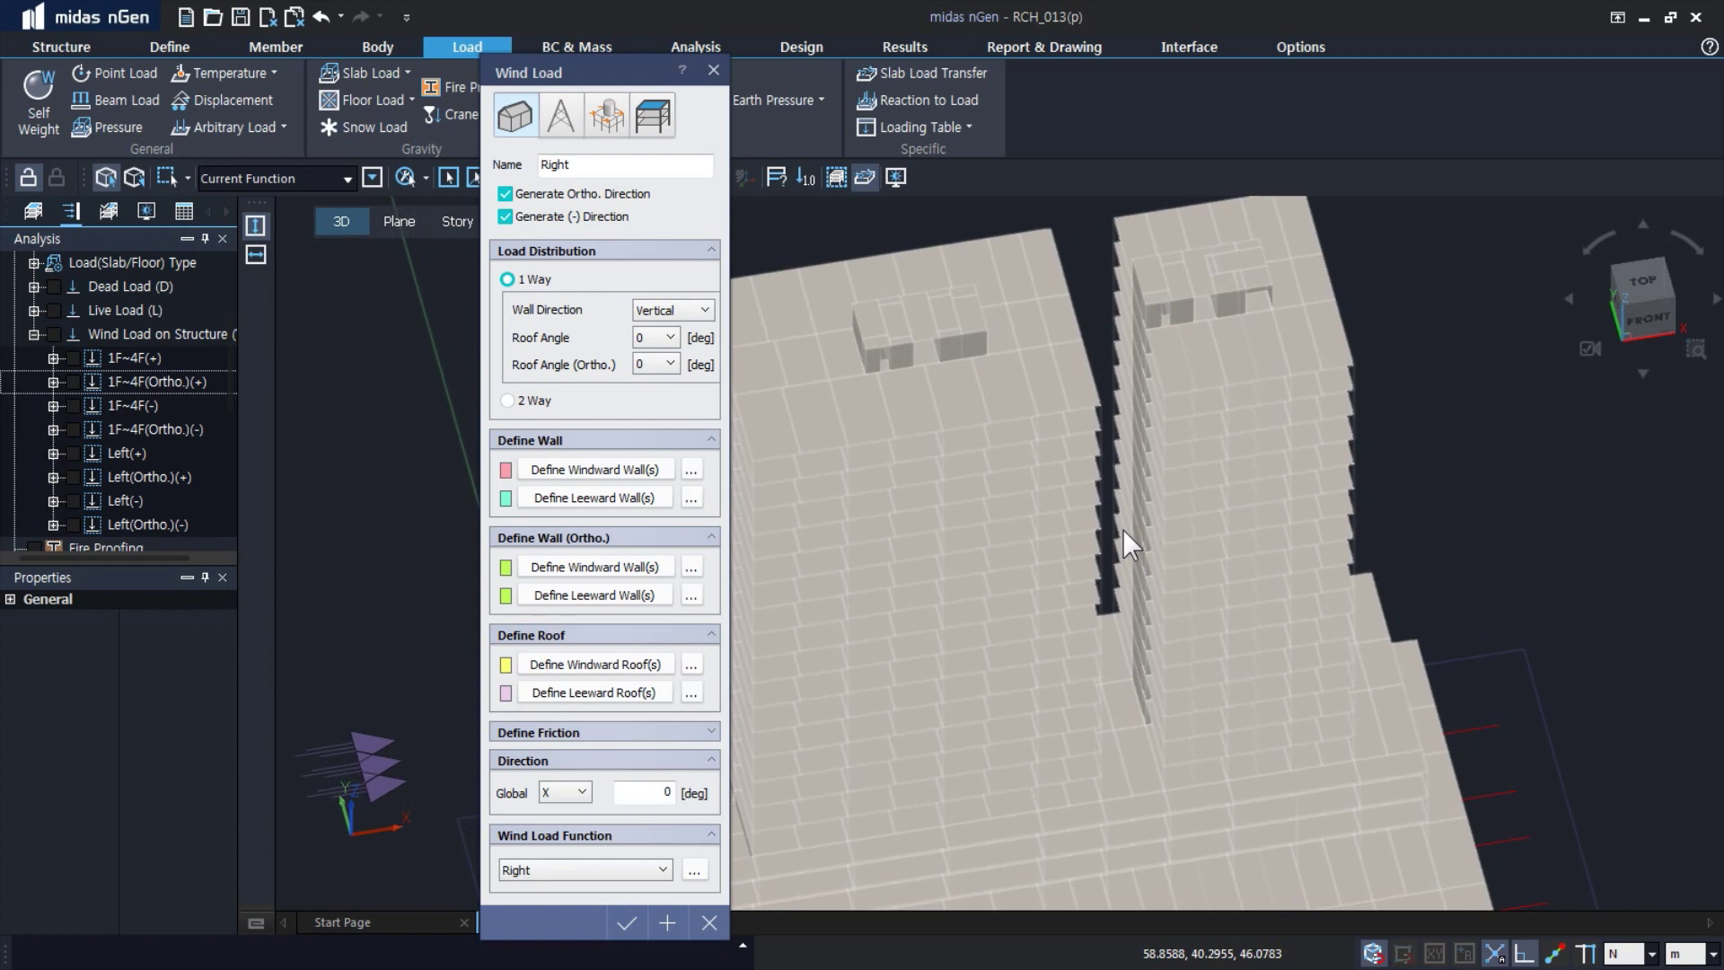
{"action": "left_click", "coordinate": [603, 469]}
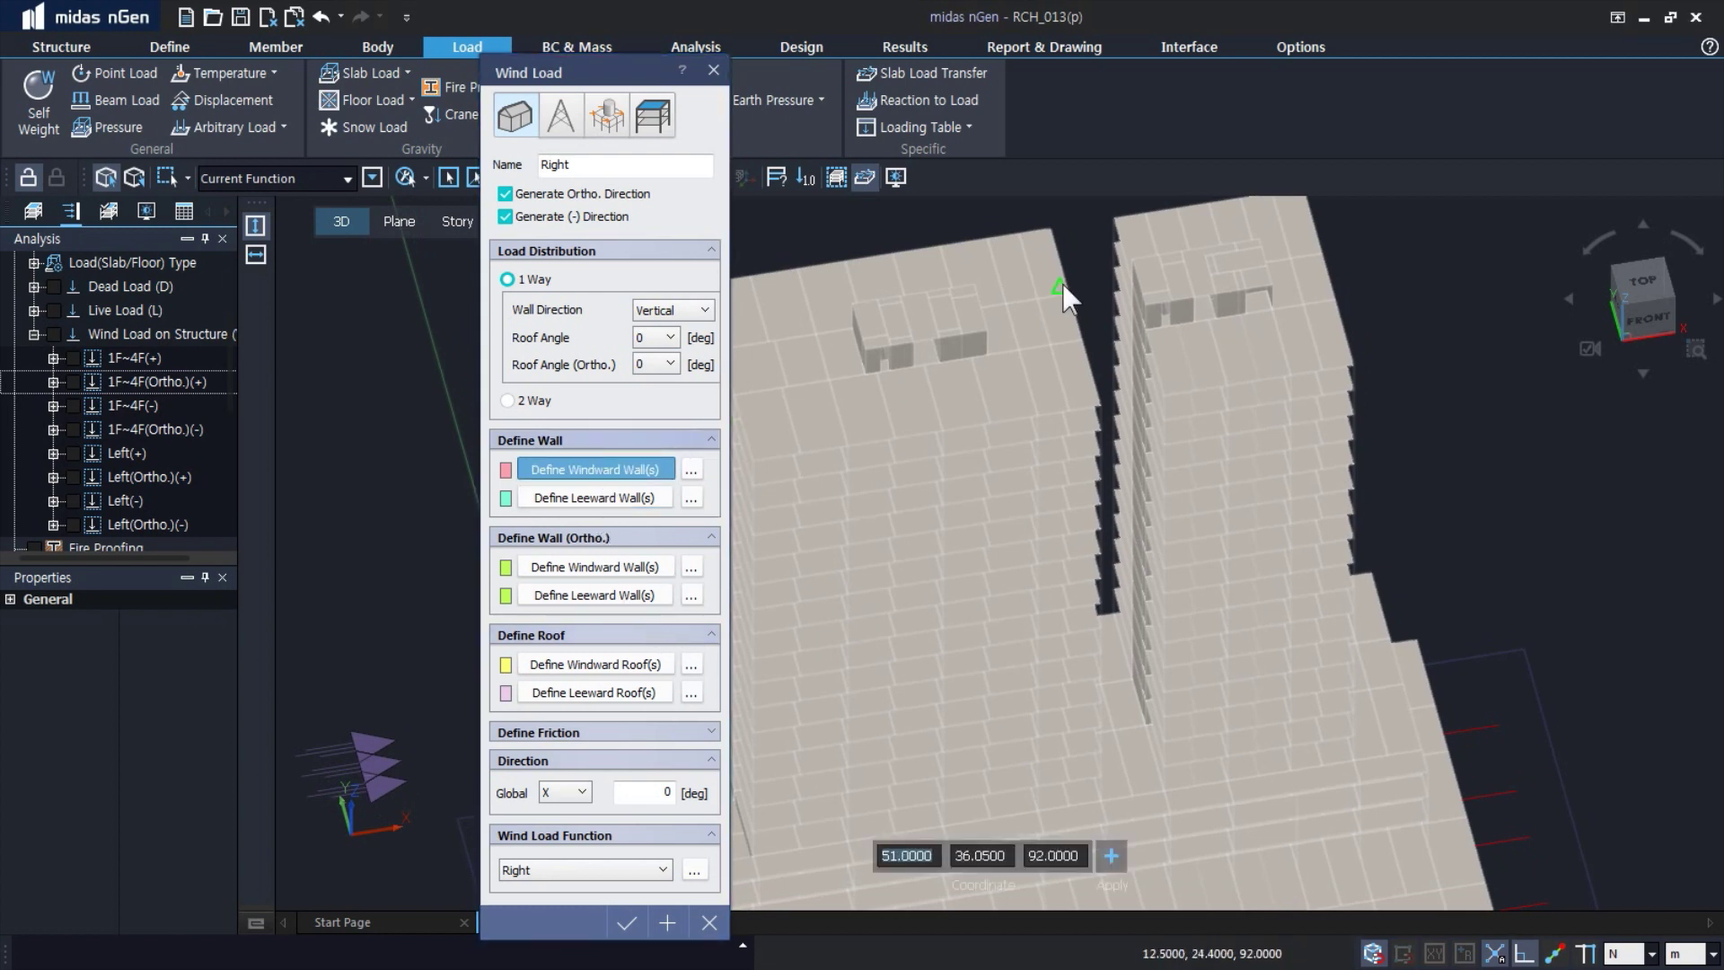
{"action": "left_click", "coordinate": [1113, 217]}
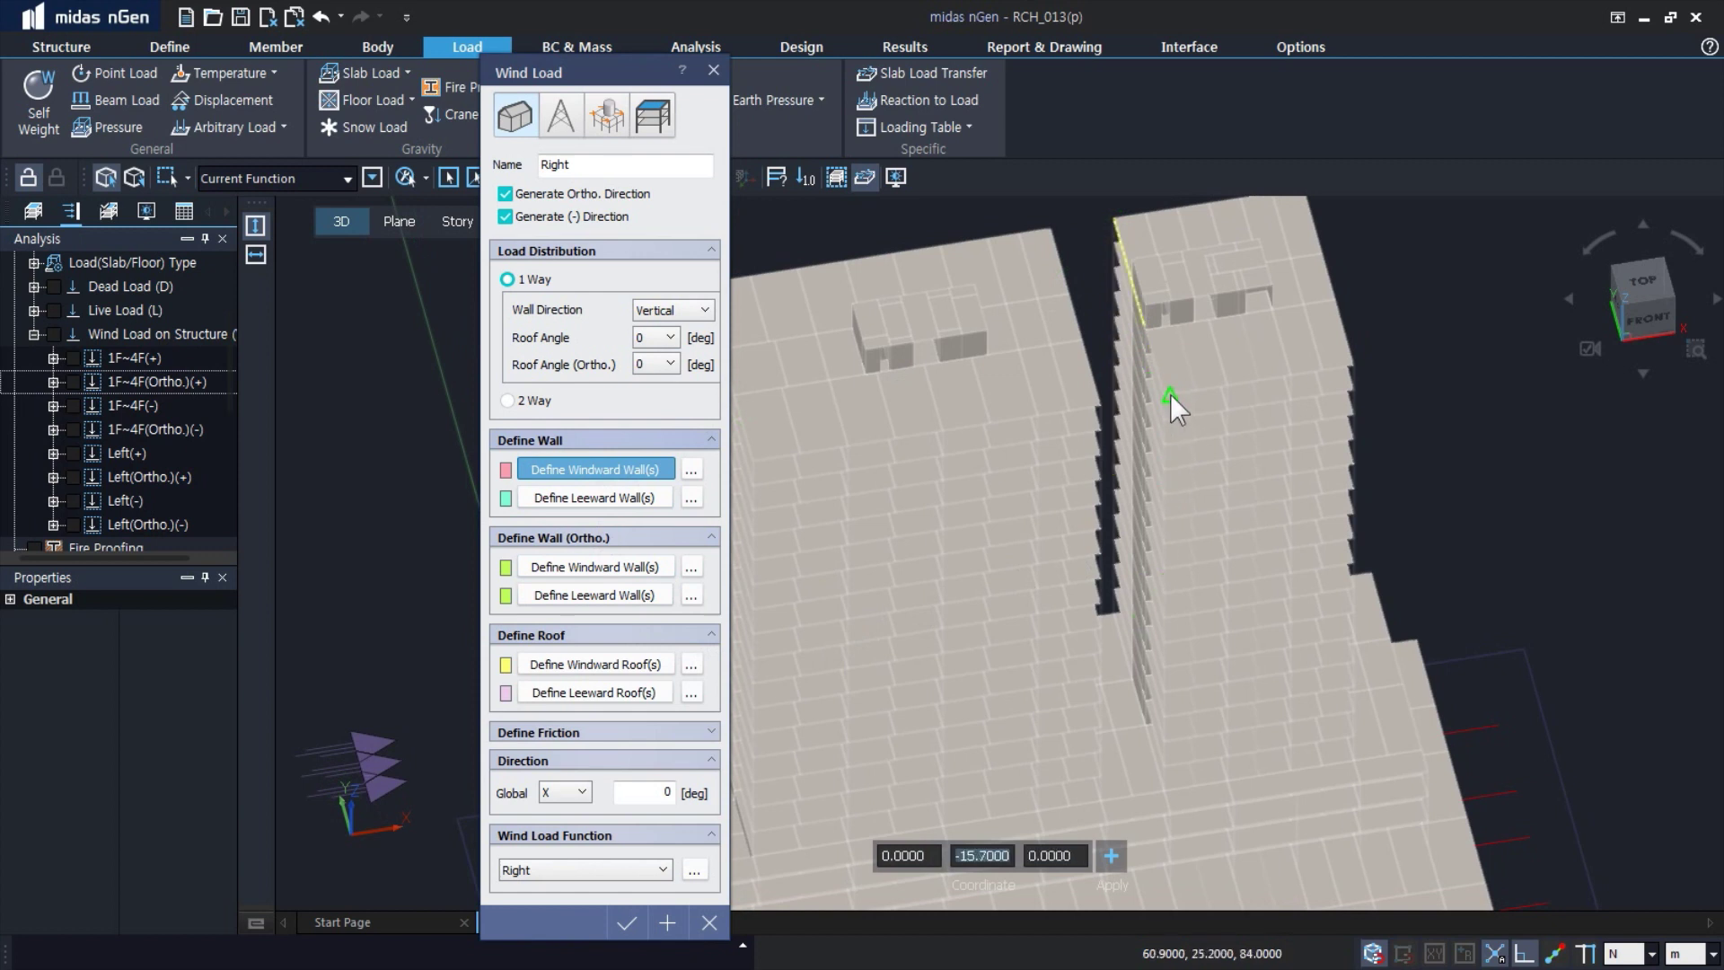
{"action": "left_click", "coordinate": [1164, 392]}
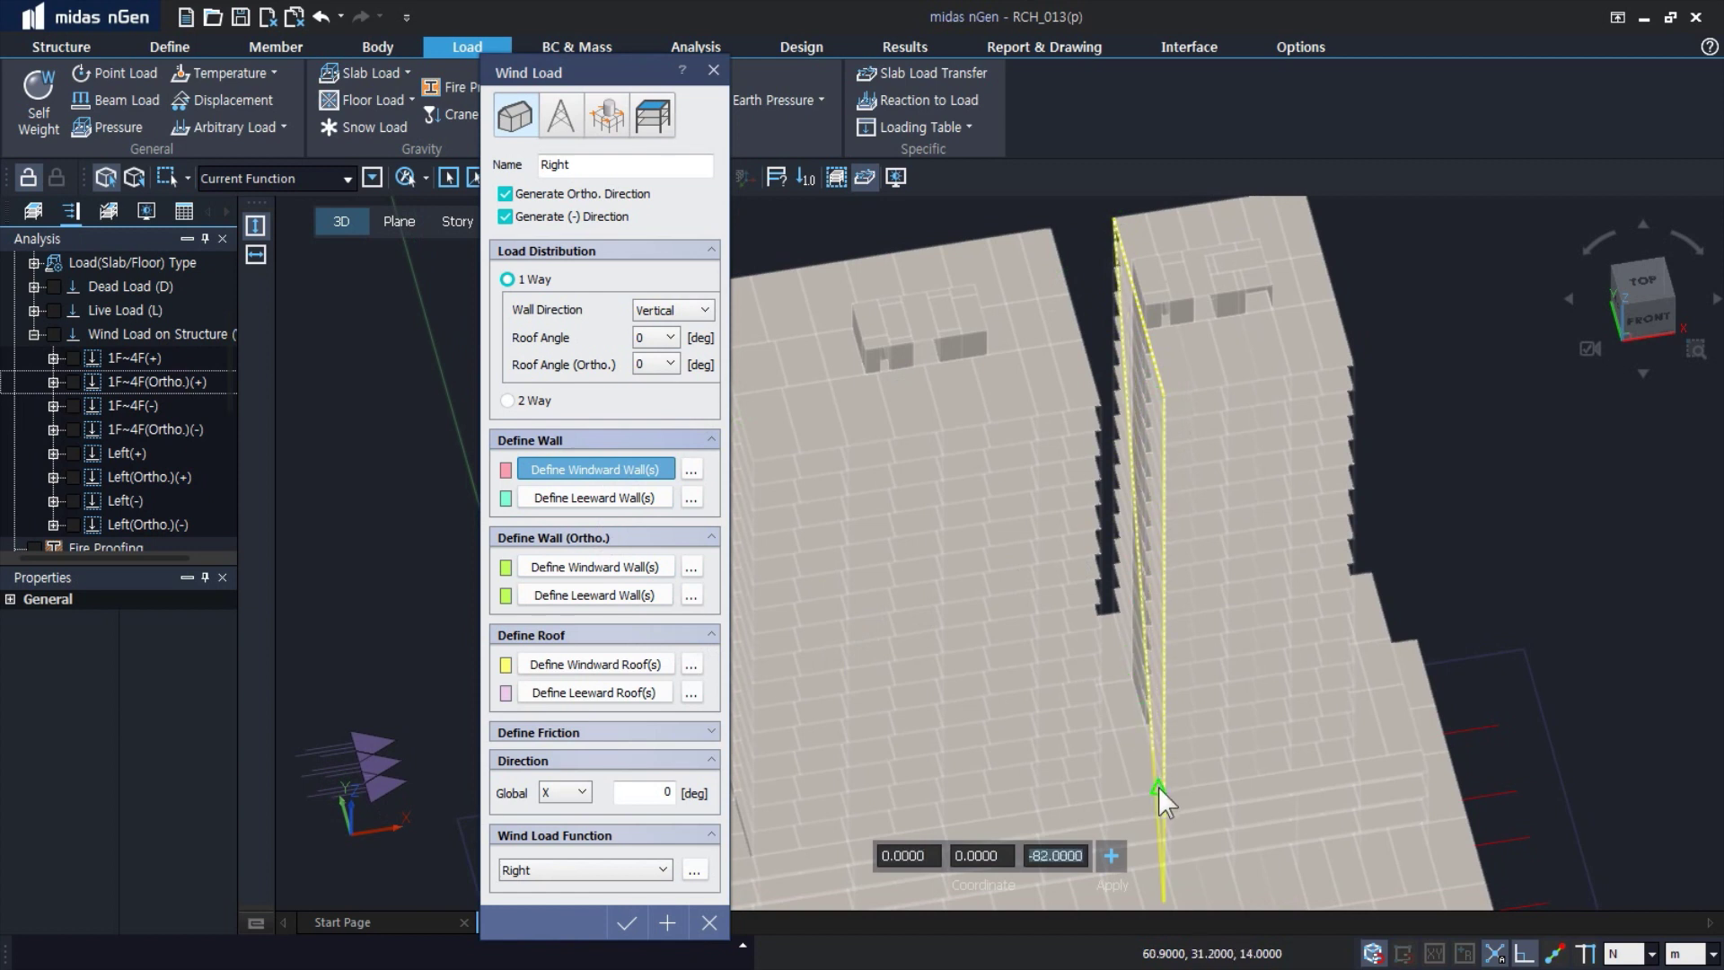
{"action": "left_click", "coordinate": [1164, 790]}
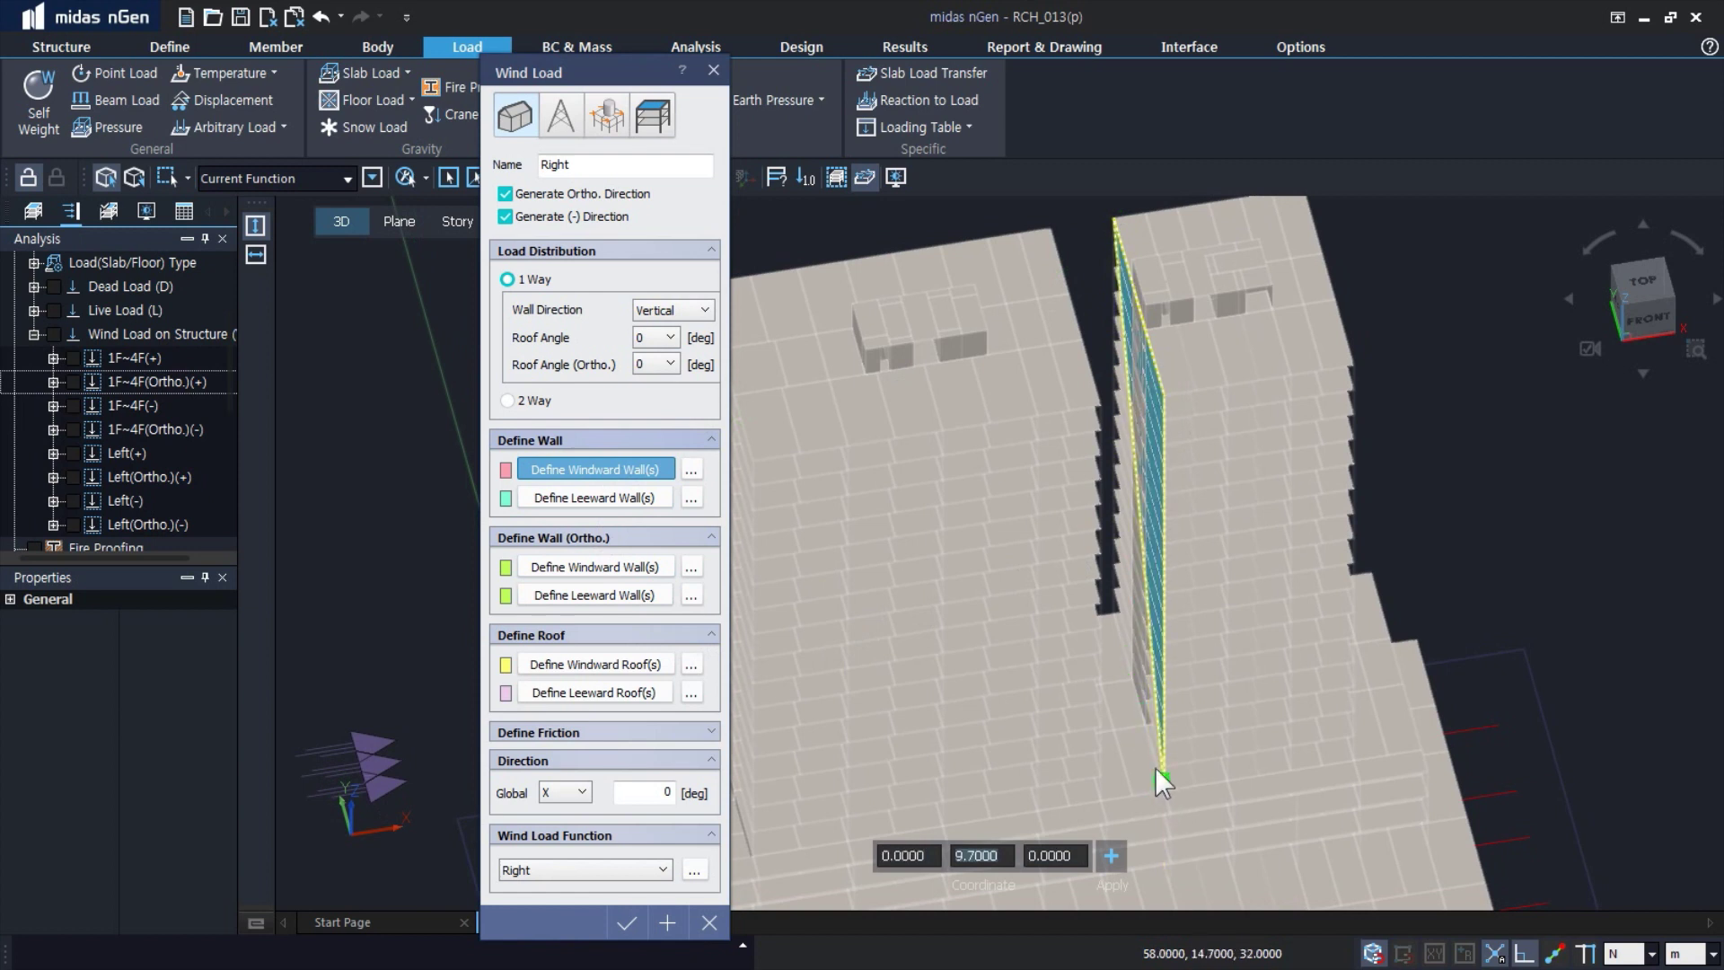
{"action": "left_click", "coordinate": [1112, 613]}
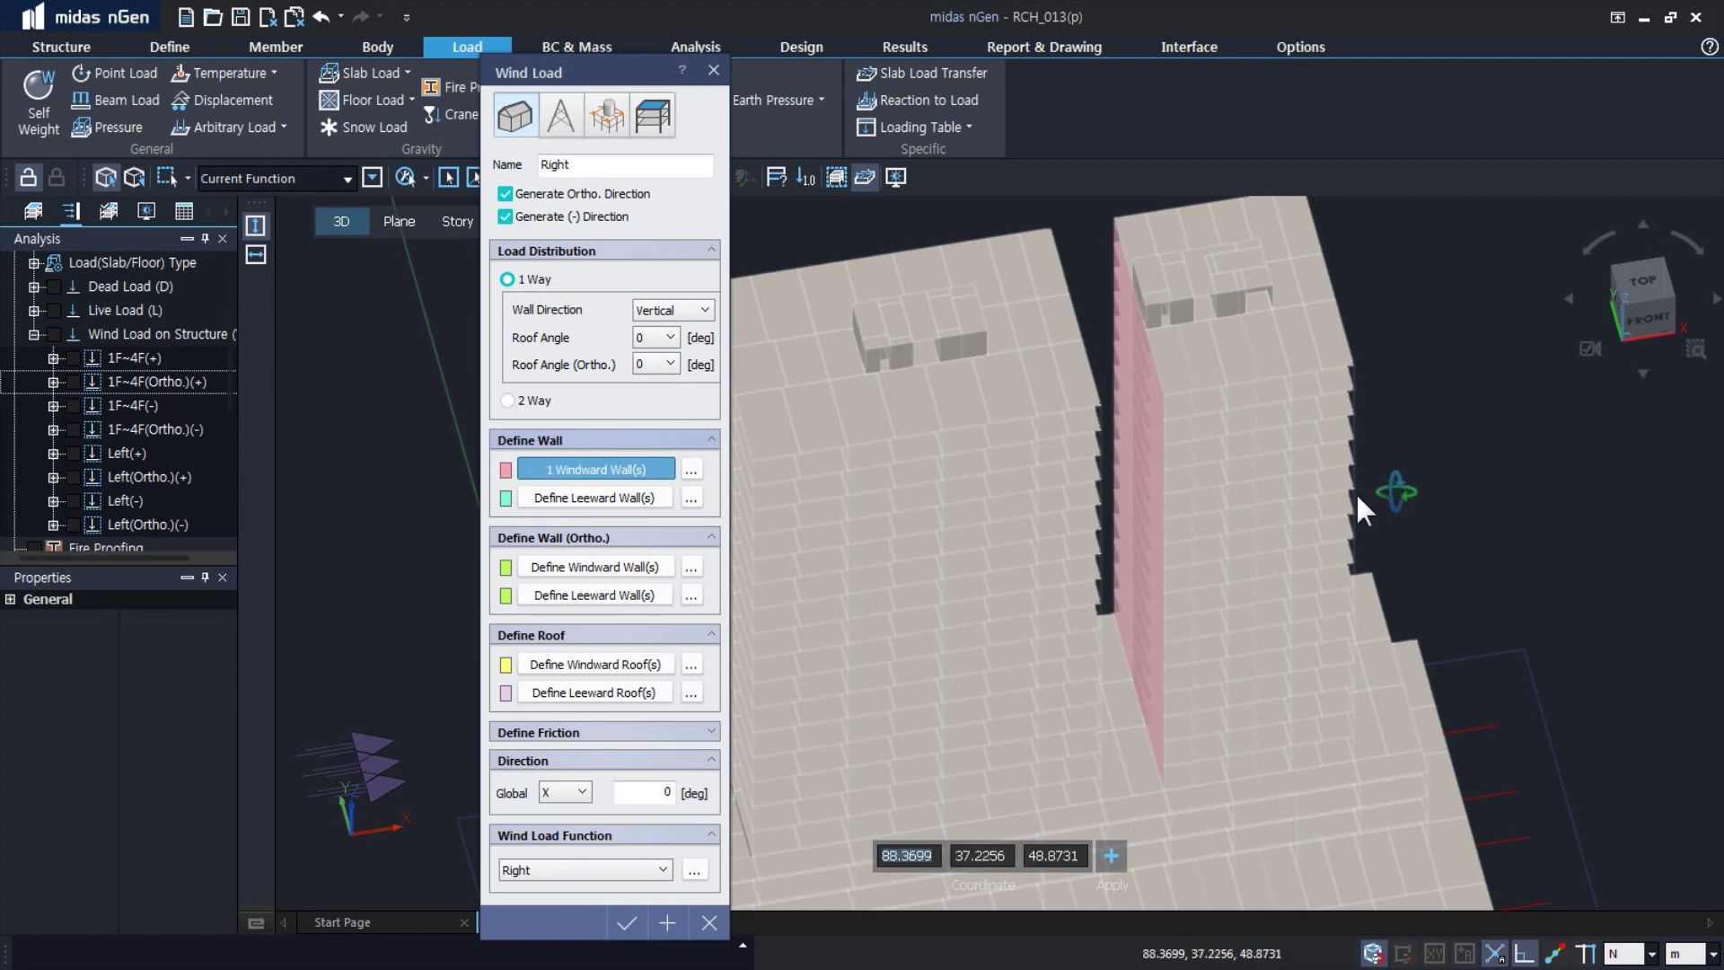
- Define the leeward wall on the right tower's outer end at X = 79, from Y 14.7 to 40.9 and Z 32 to 96
{"action": "scroll", "coordinate": [1357, 494], "scroll_direction": "up", "scroll_amount": 3}
{"action": "scroll", "coordinate": [1451, 440], "scroll_direction": "down", "scroll_amount": 1}
{"action": "middle_click_drag", "start_coordinate": [1449, 439], "coordinate": [1359, 485]}
{"action": "left_click", "coordinate": [647, 498]}
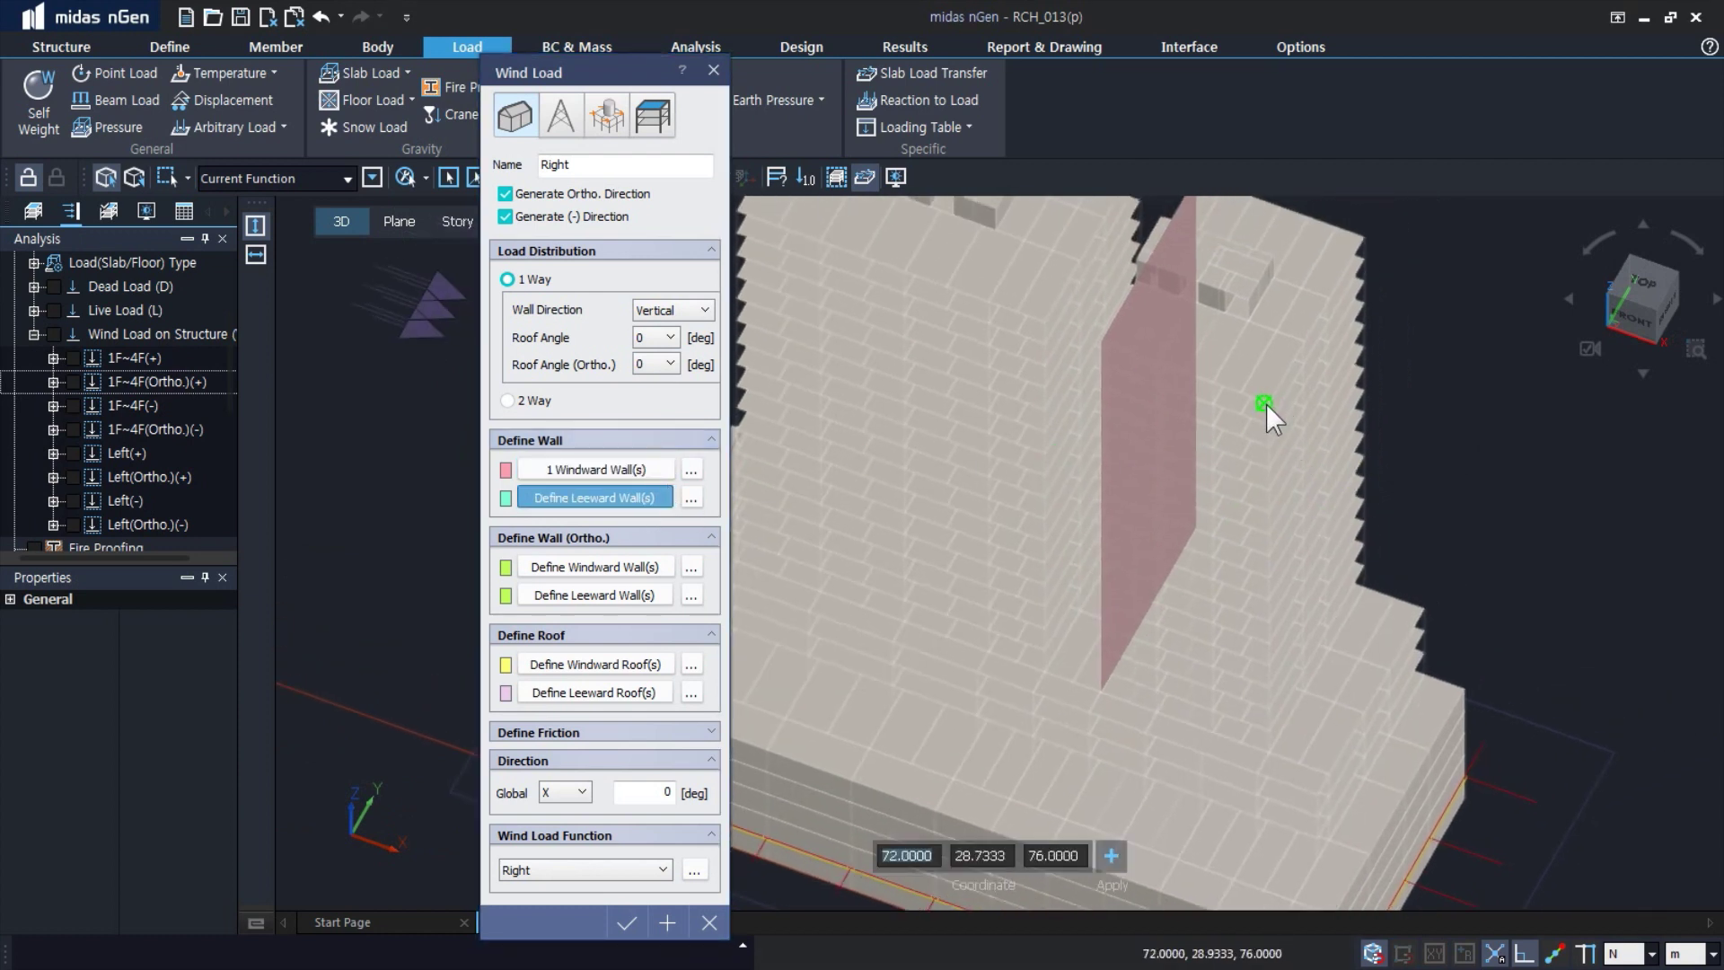
{"action": "scroll", "coordinate": [1268, 399], "scroll_direction": "up", "scroll_amount": 1}
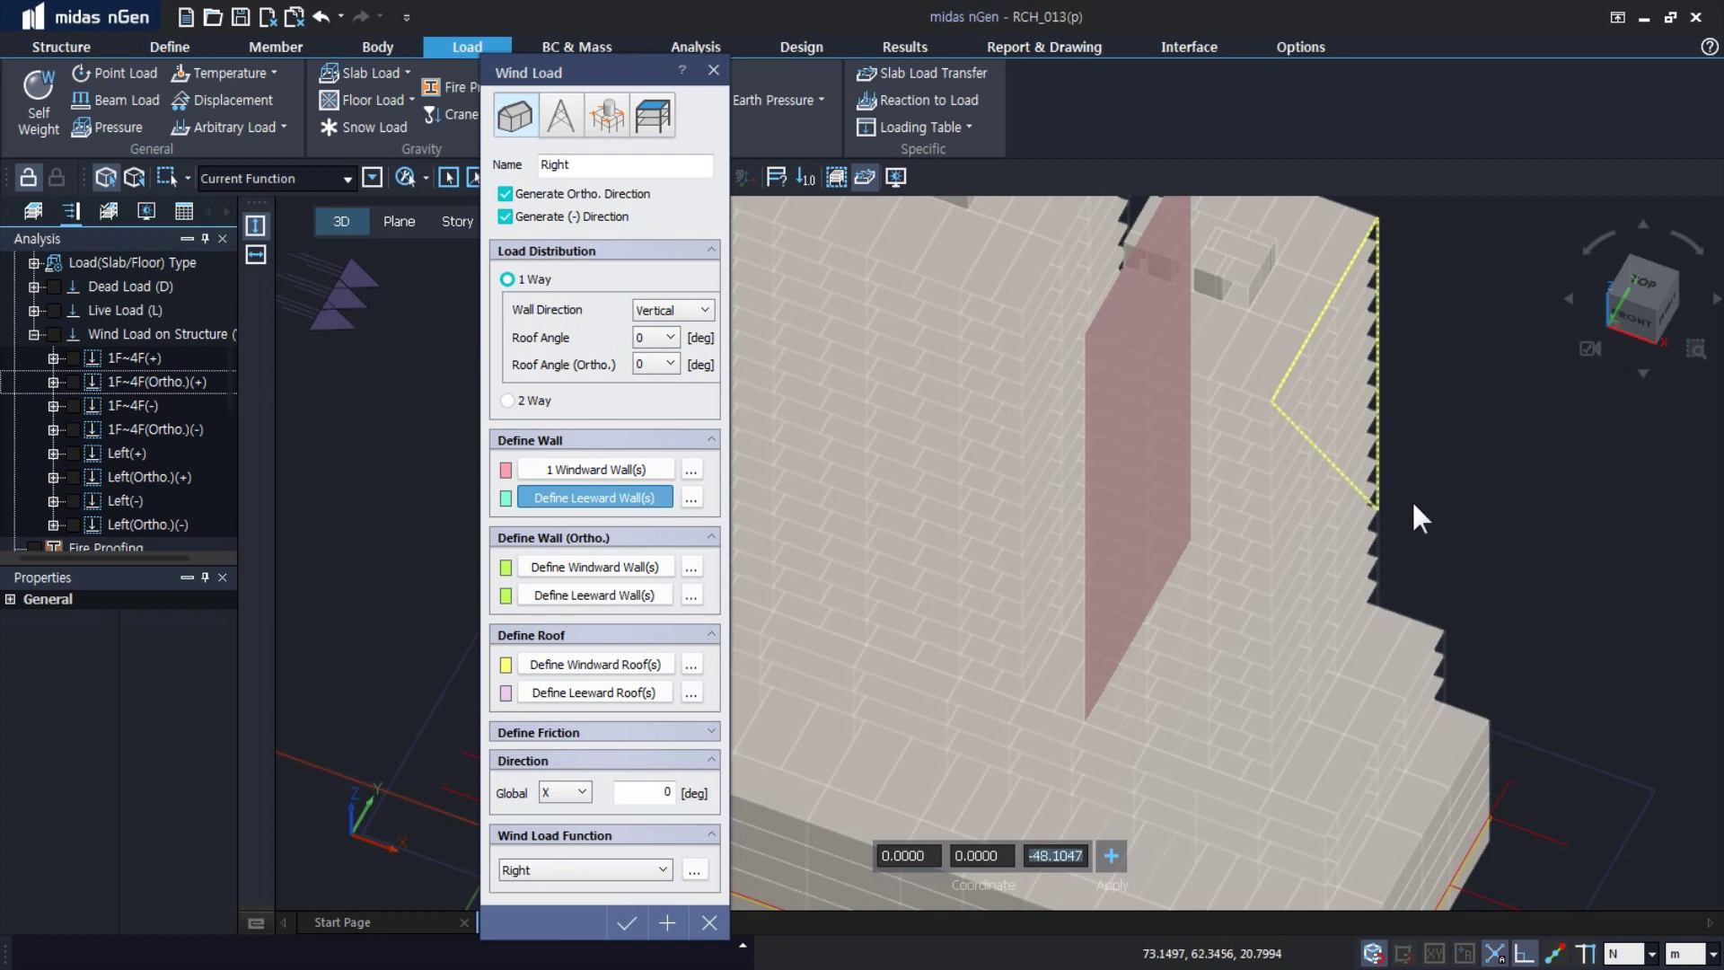
{"action": "left_click", "coordinate": [1379, 608]}
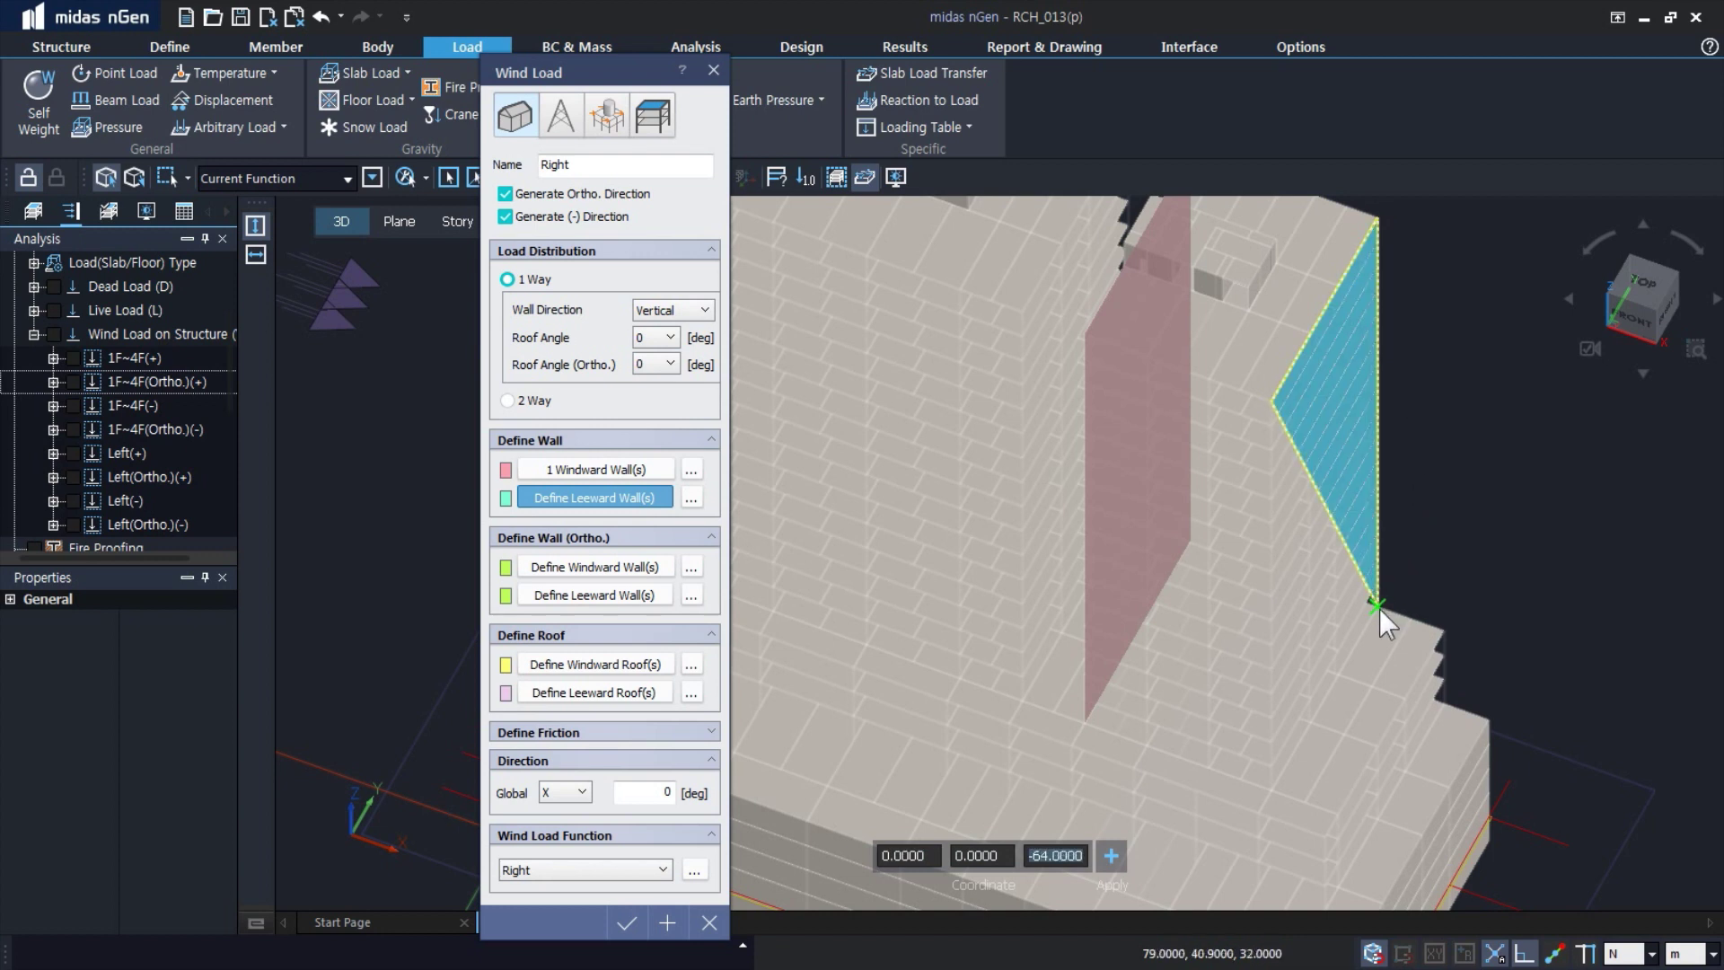
{"action": "left_click", "coordinate": [1272, 793]}
{"action": "right_click", "coordinate": [1269, 790]}
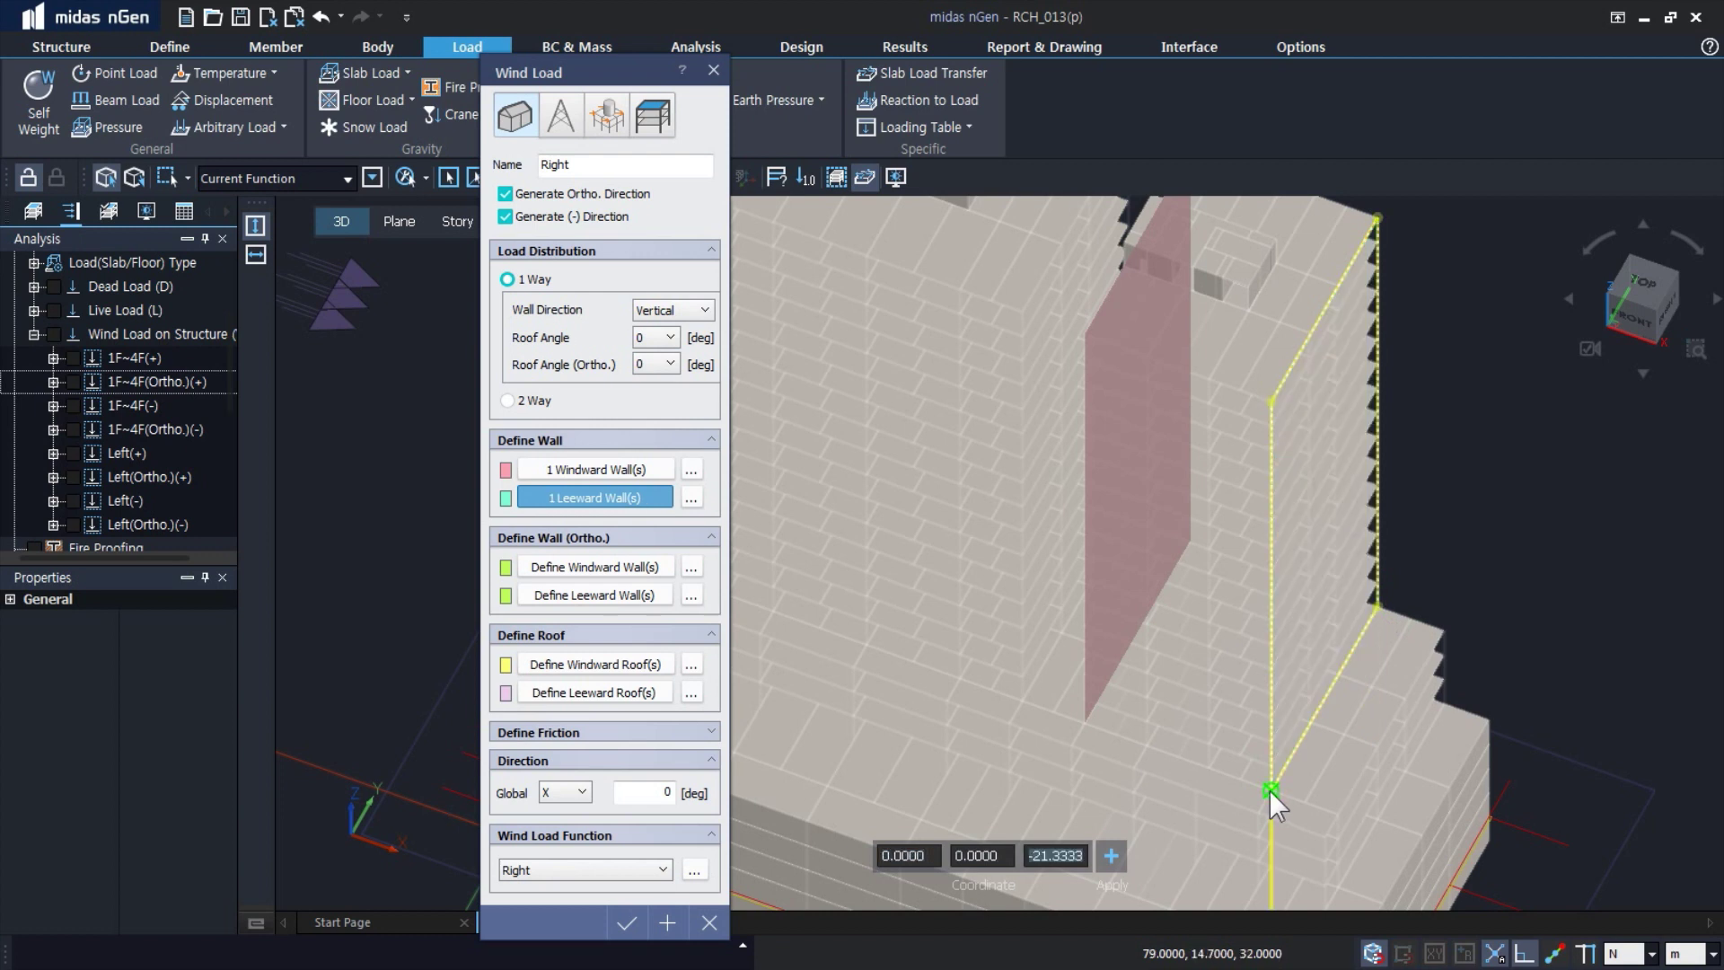
{"action": "left_click", "coordinate": [1269, 789]}
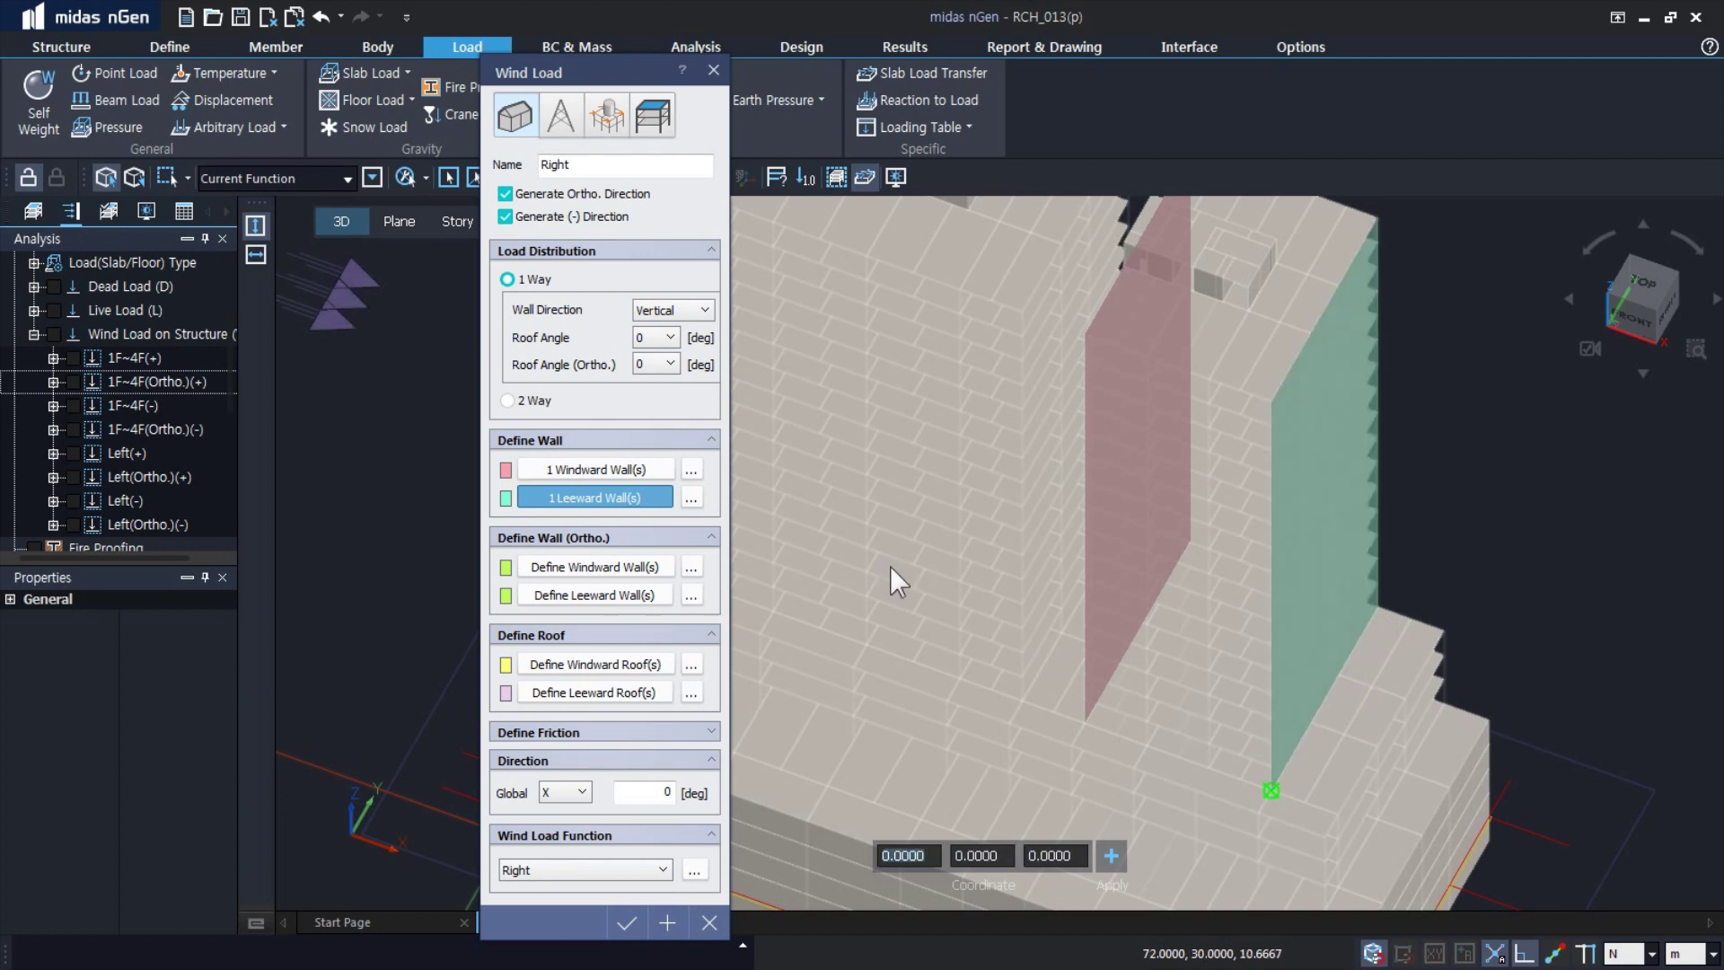
- Define the orthogonal windward wall on the right tower's front at Y = 14.7, from X 58 to 79 and Z 32 to 96
{"action": "left_click", "coordinate": [624, 576]}
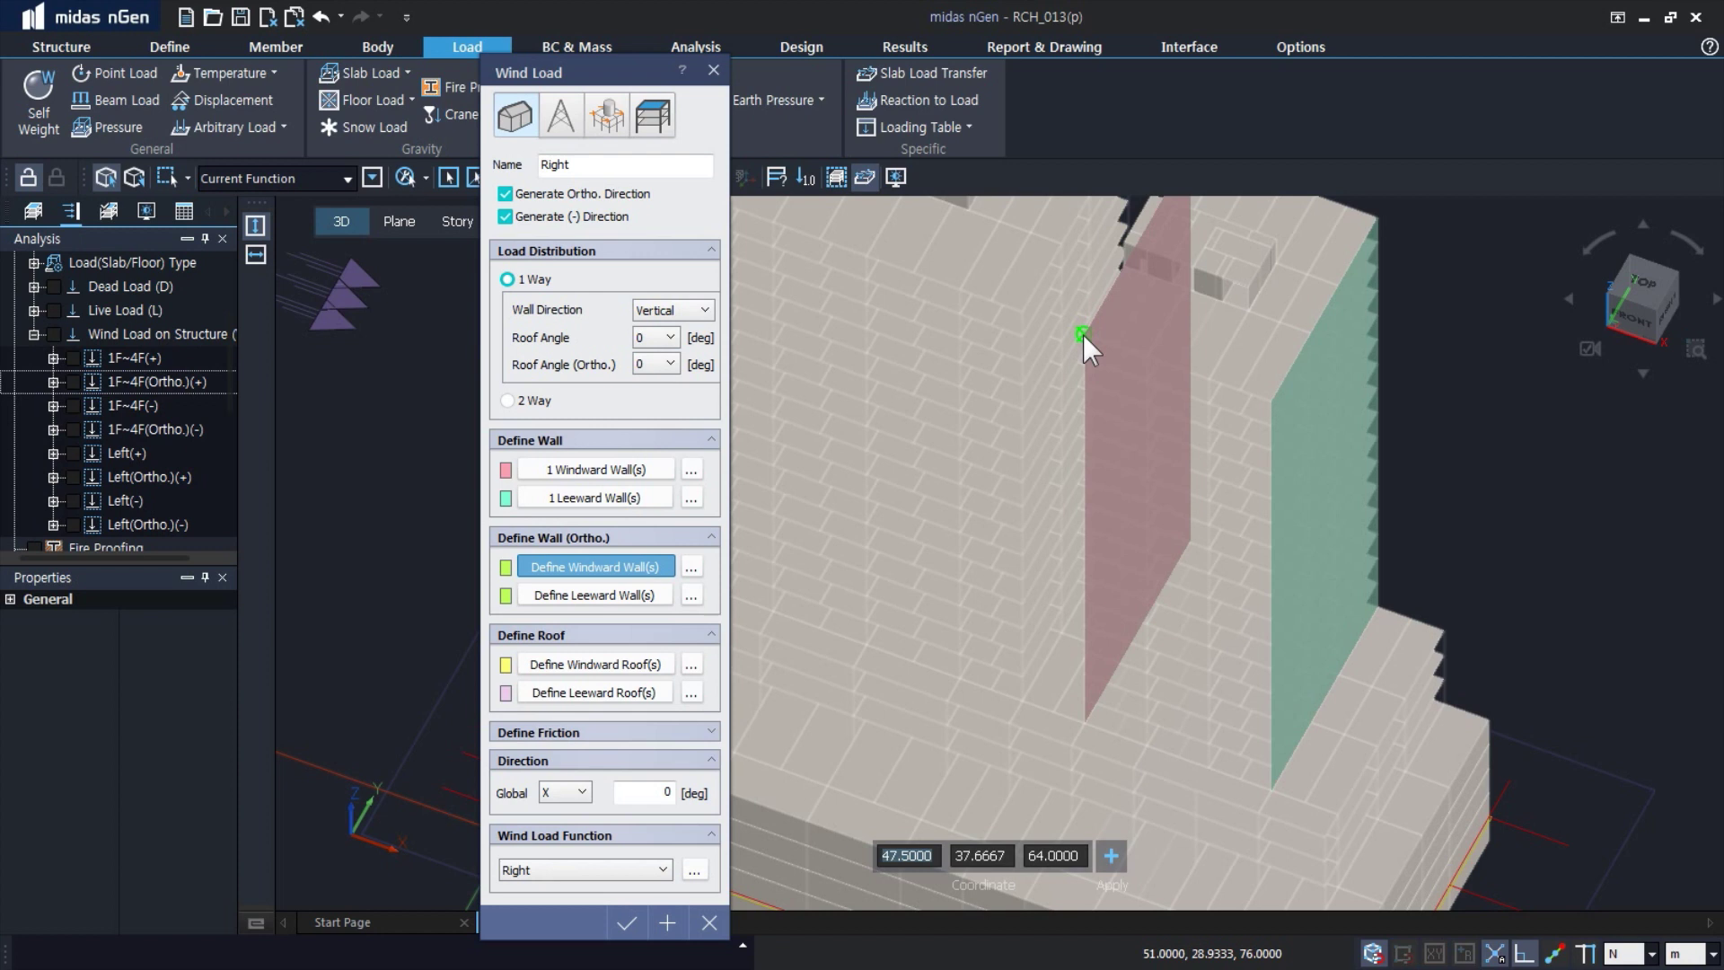
{"action": "mouse_move", "coordinate": [1102, 373]}
{"action": "middle_mouse_down"}
{"action": "mouse_move", "coordinate": [1137, 382]}
{"action": "mouse_move", "coordinate": [1114, 366]}
{"action": "middle_mouse_up"}
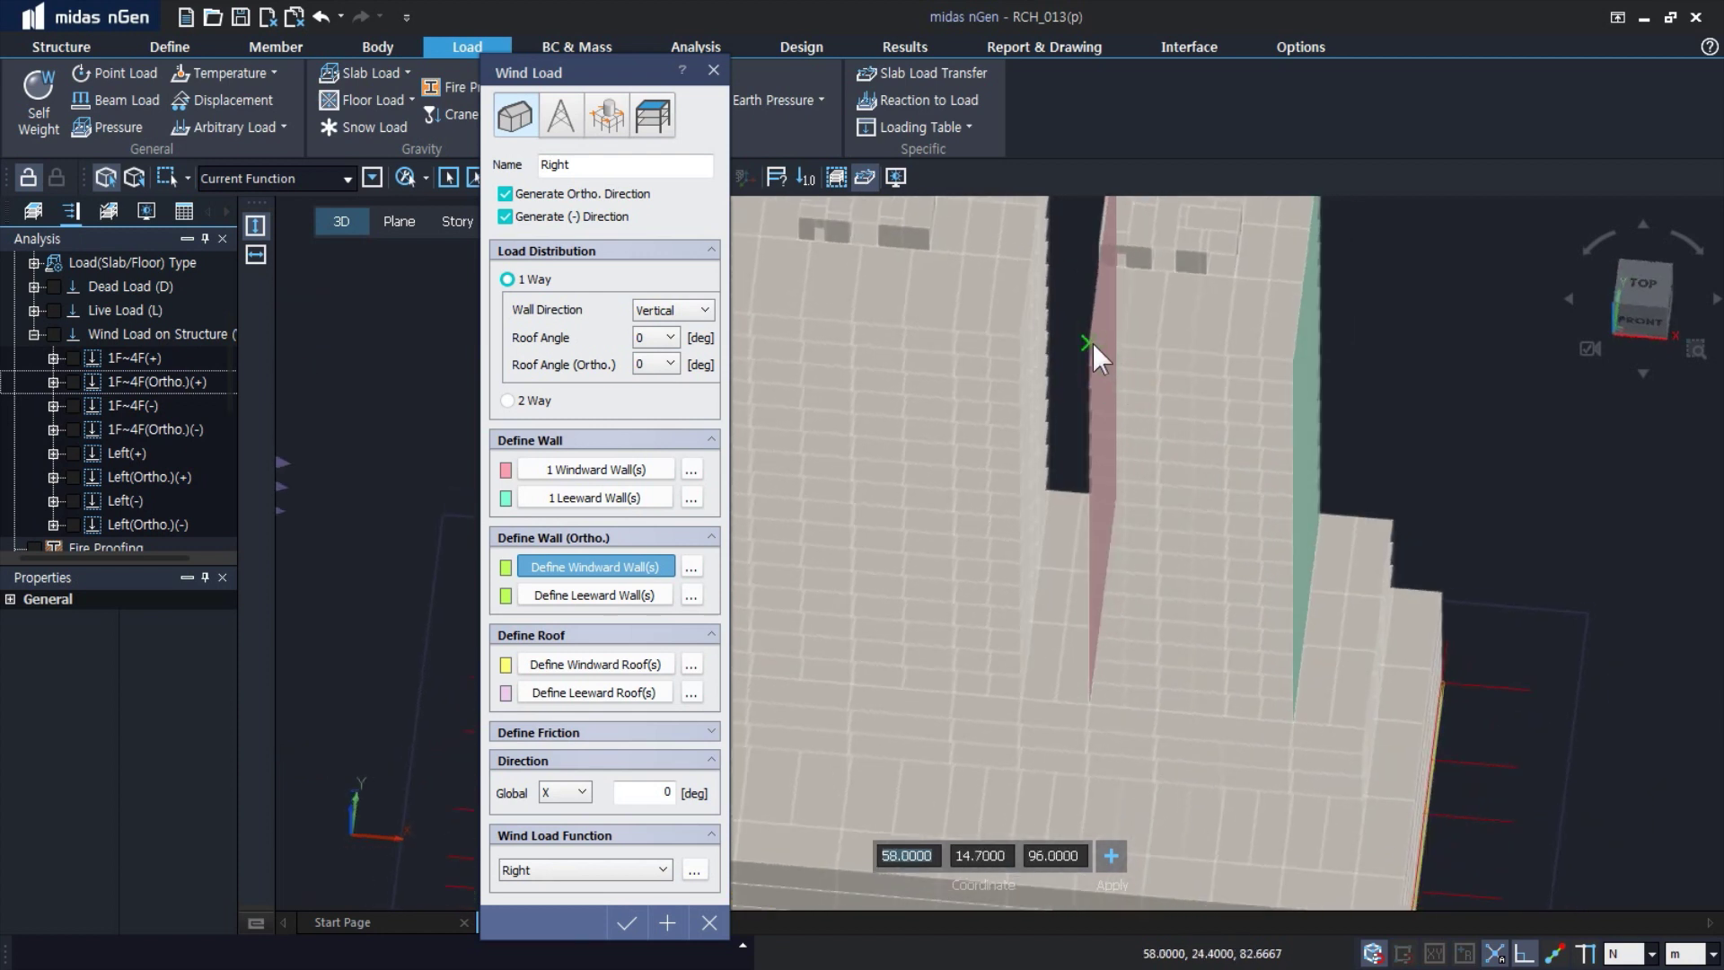
{"action": "left_click", "coordinate": [1093, 343]}
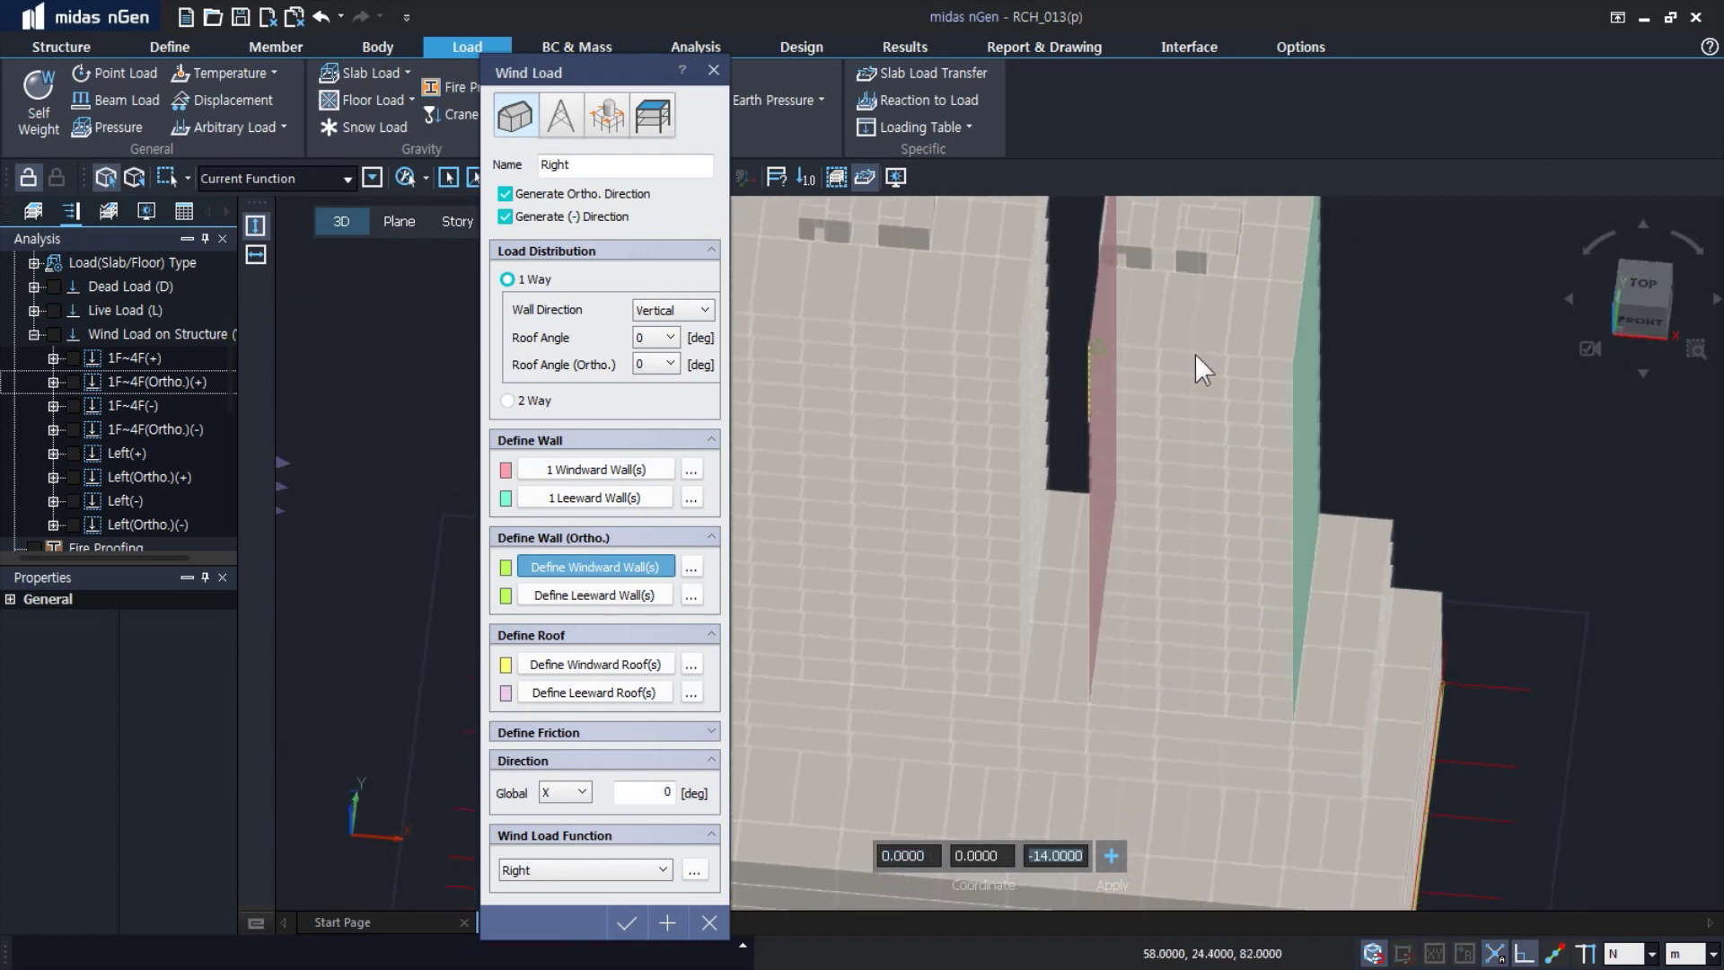
{"action": "left_click", "coordinate": [1293, 356]}
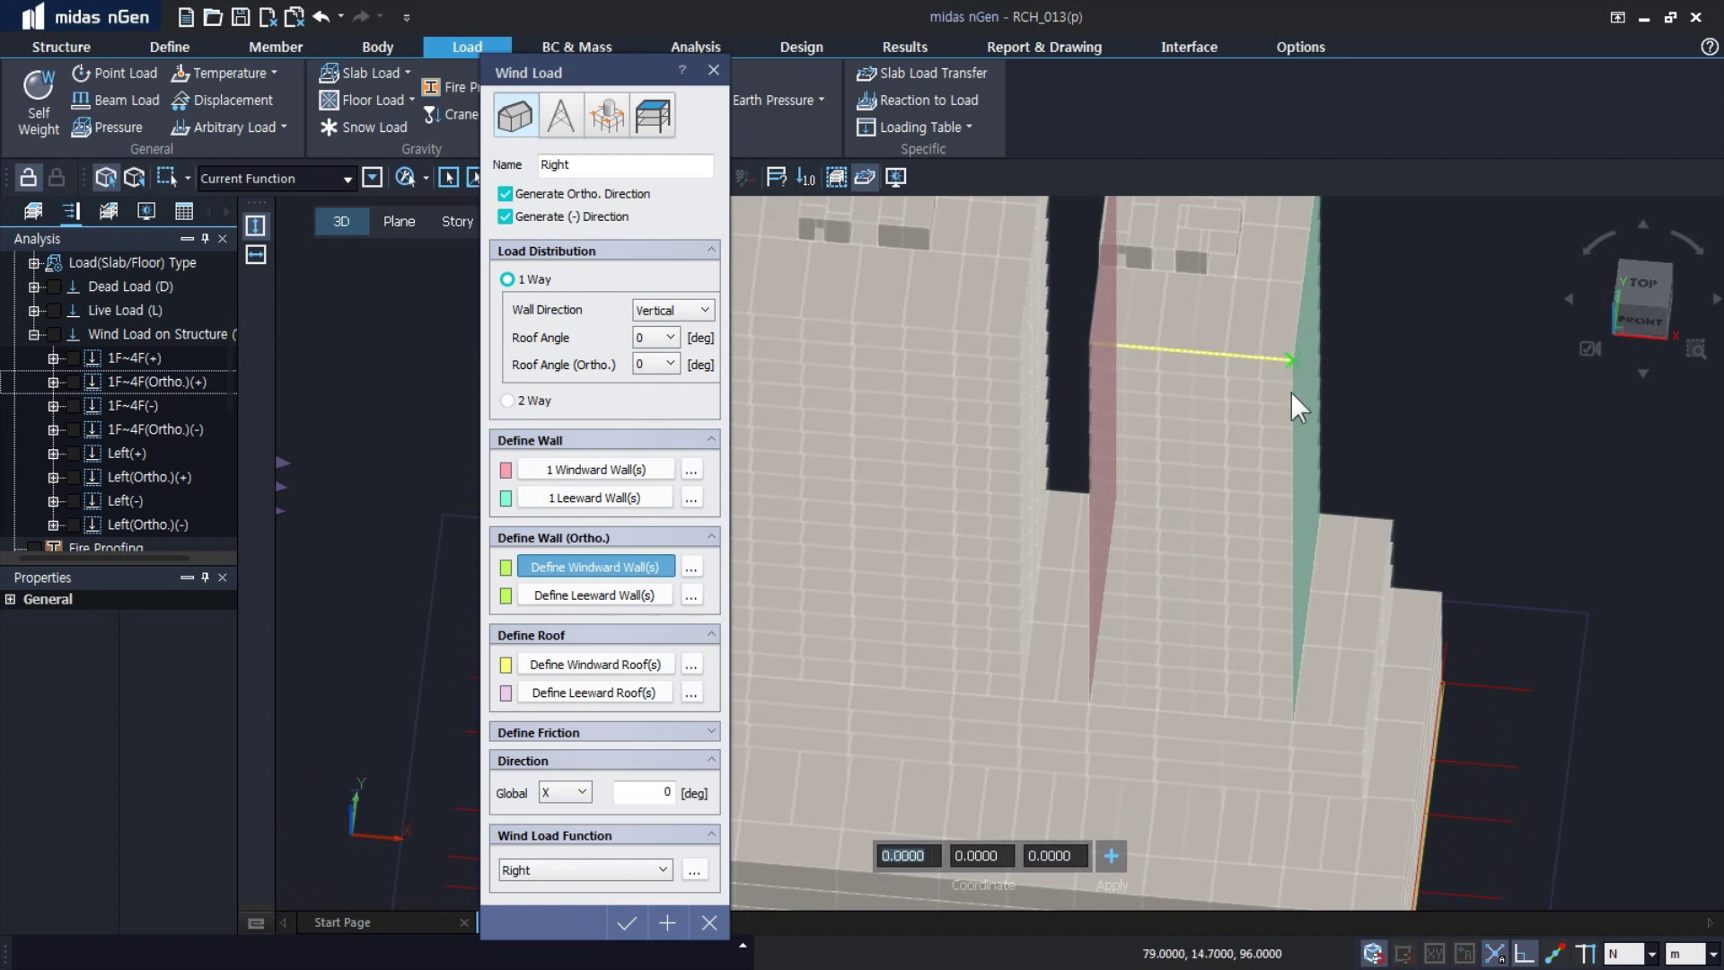
{"action": "left_click", "coordinate": [1292, 722]}
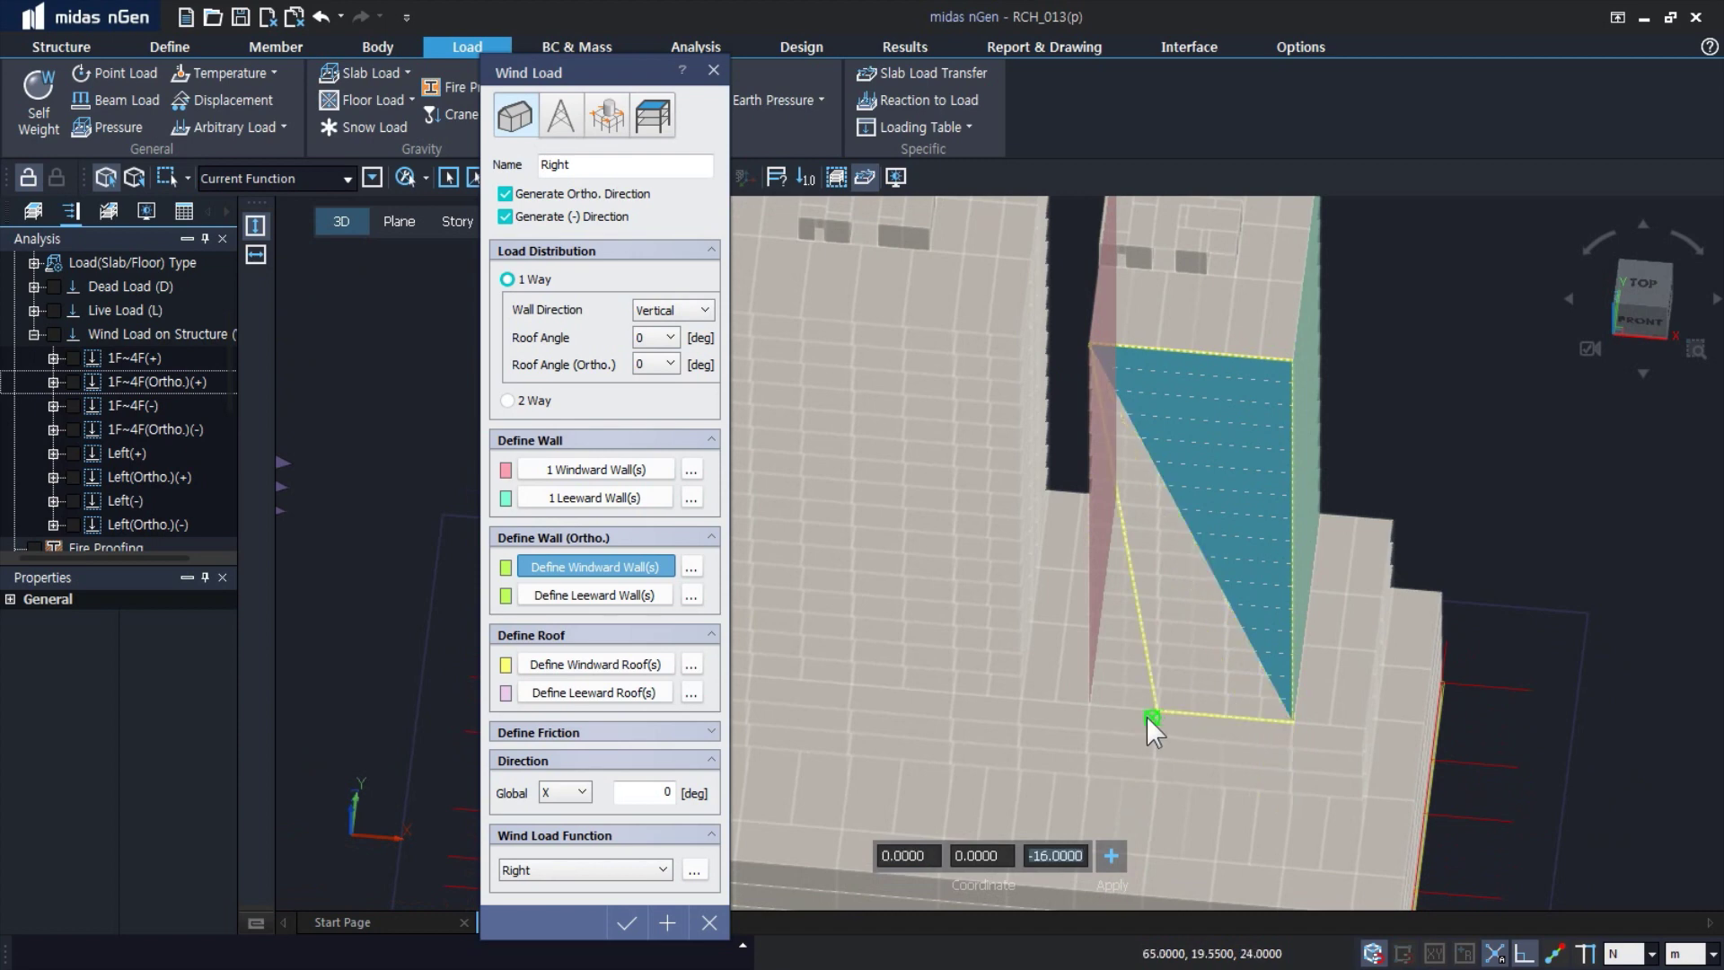
{"action": "left_click", "coordinate": [1092, 705]}
- Define the right tower's orthogonal leeward wall at Y = 40.9, from X 58 to 79 and Z 32 to 96, and create the wind load
{"action": "middle_click_drag", "start_coordinate": [1351, 487], "coordinate": [1229, 487]}
{"action": "middle_click_drag", "start_coordinate": [1503, 478], "coordinate": [1278, 492]}
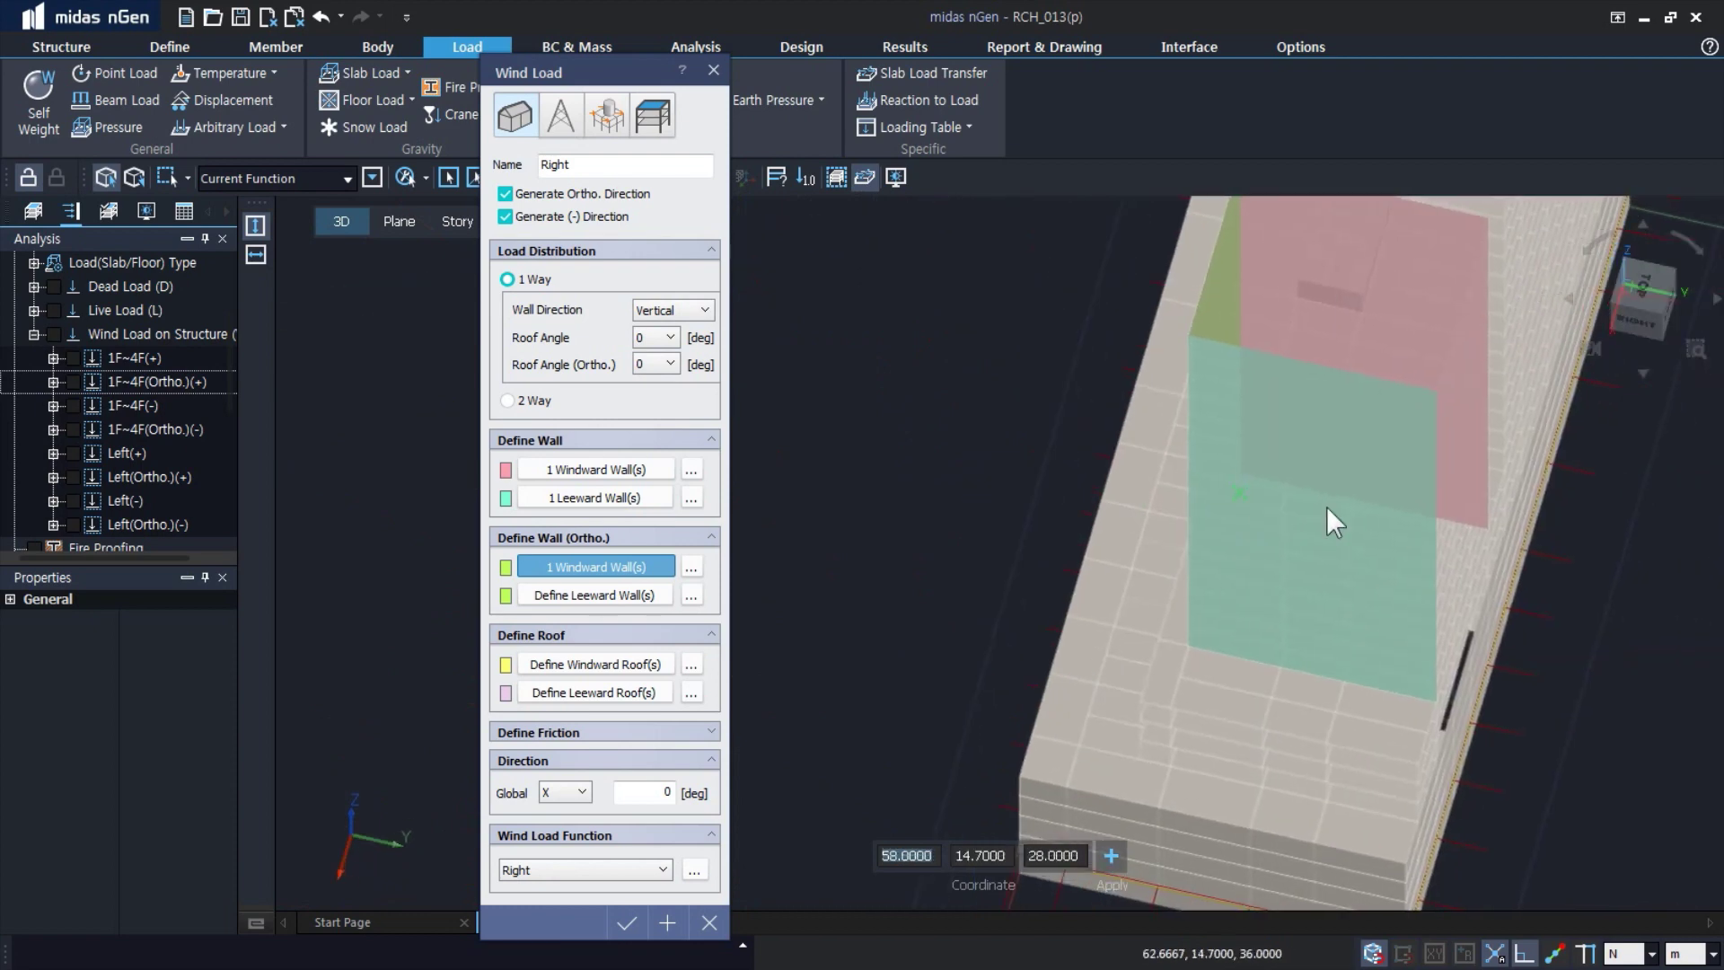
{"action": "mouse_move", "coordinate": [1492, 532]}
{"action": "middle_mouse_down"}
{"action": "mouse_move", "coordinate": [1463, 530]}
{"action": "mouse_move", "coordinate": [1425, 458]}
{"action": "mouse_move", "coordinate": [1380, 456]}
{"action": "mouse_move", "coordinate": [1321, 500]}
{"action": "middle_mouse_up"}
{"action": "left_click", "coordinate": [630, 593]}
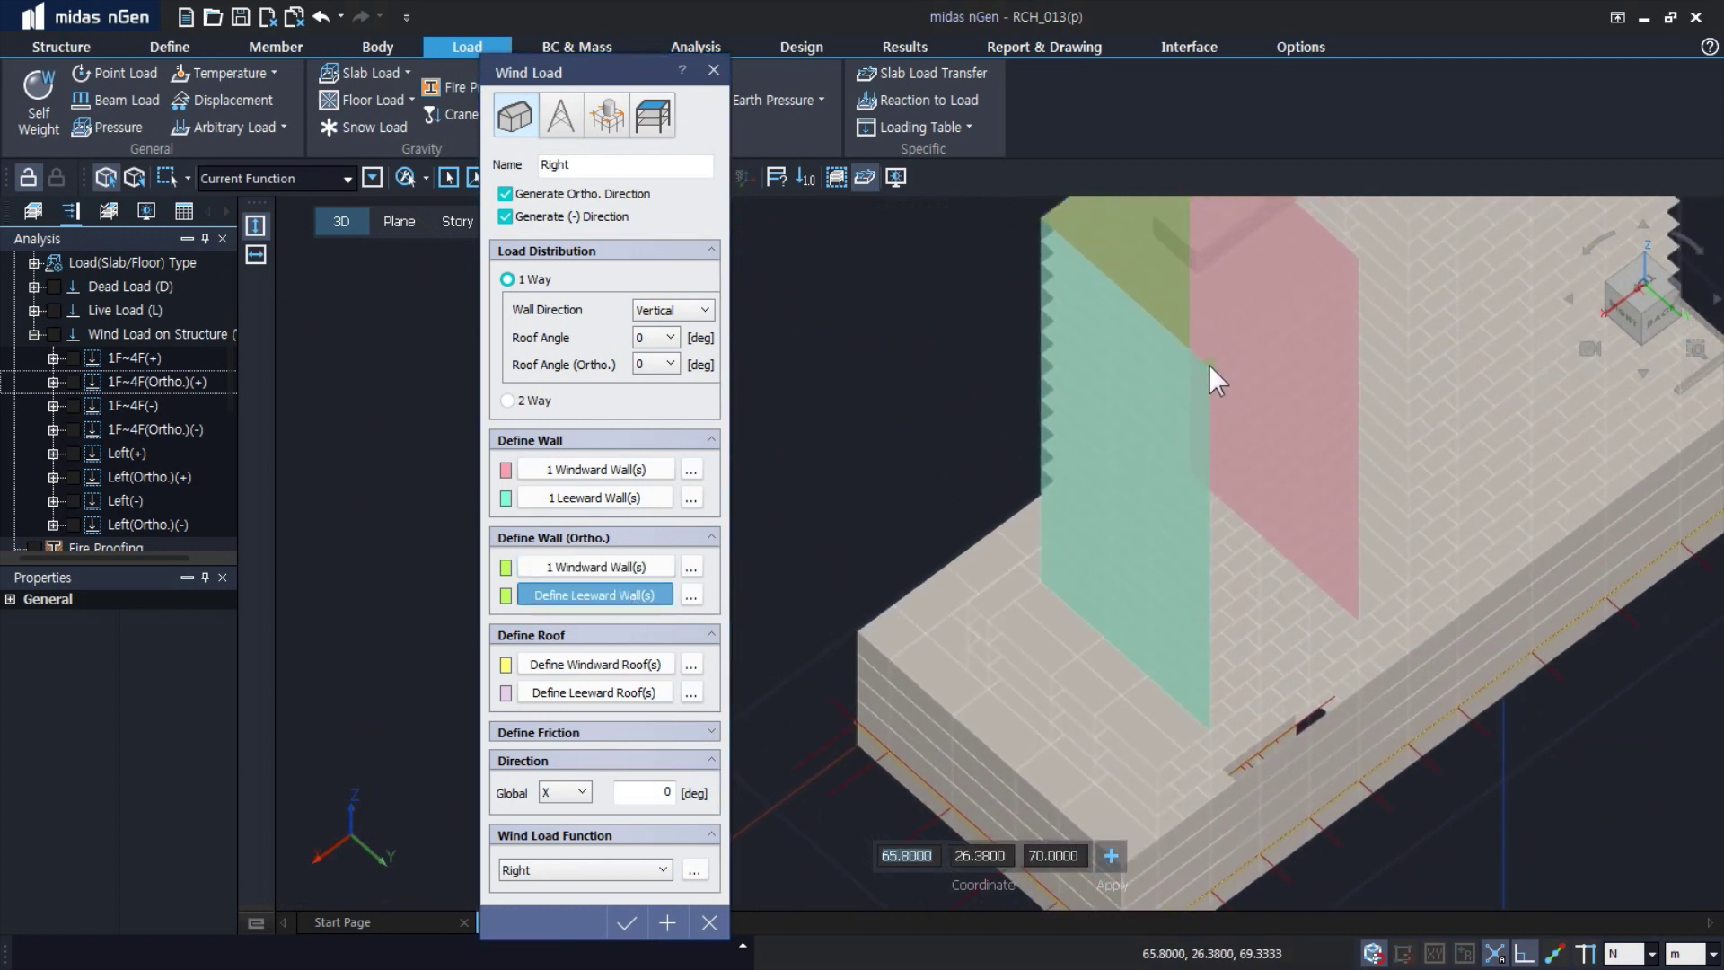
{"action": "scroll", "coordinate": [1209, 365], "scroll_direction": "up", "scroll_amount": 2}
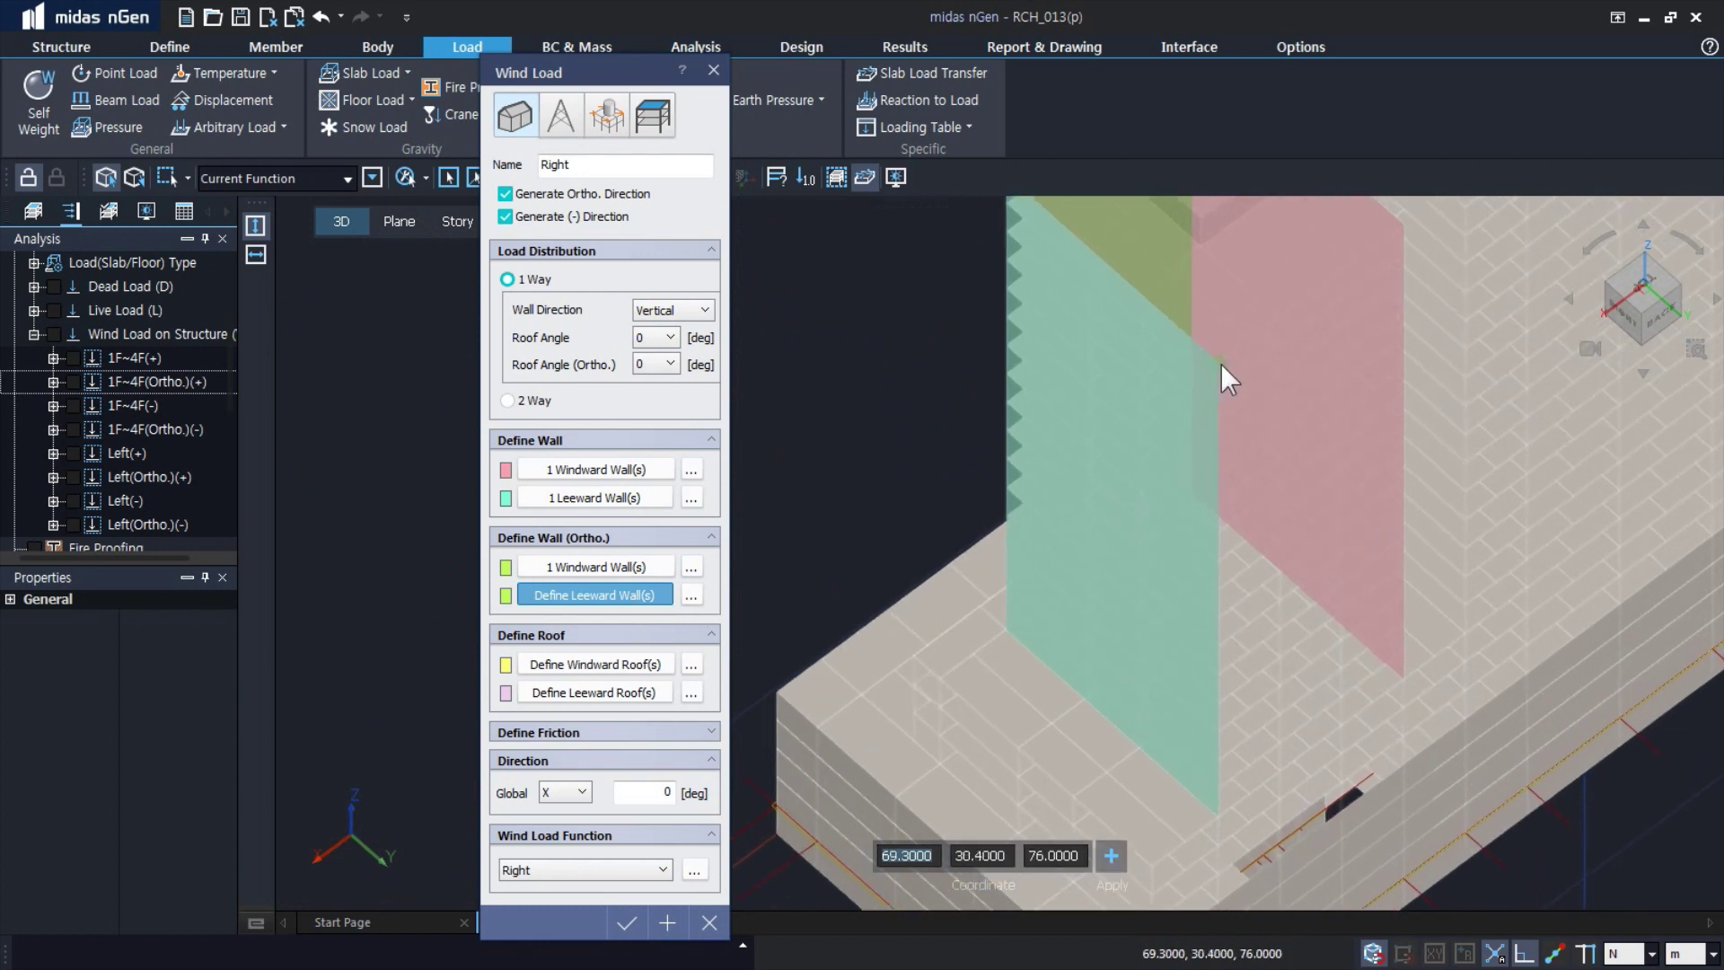
{"action": "left_click", "coordinate": [1401, 224]}
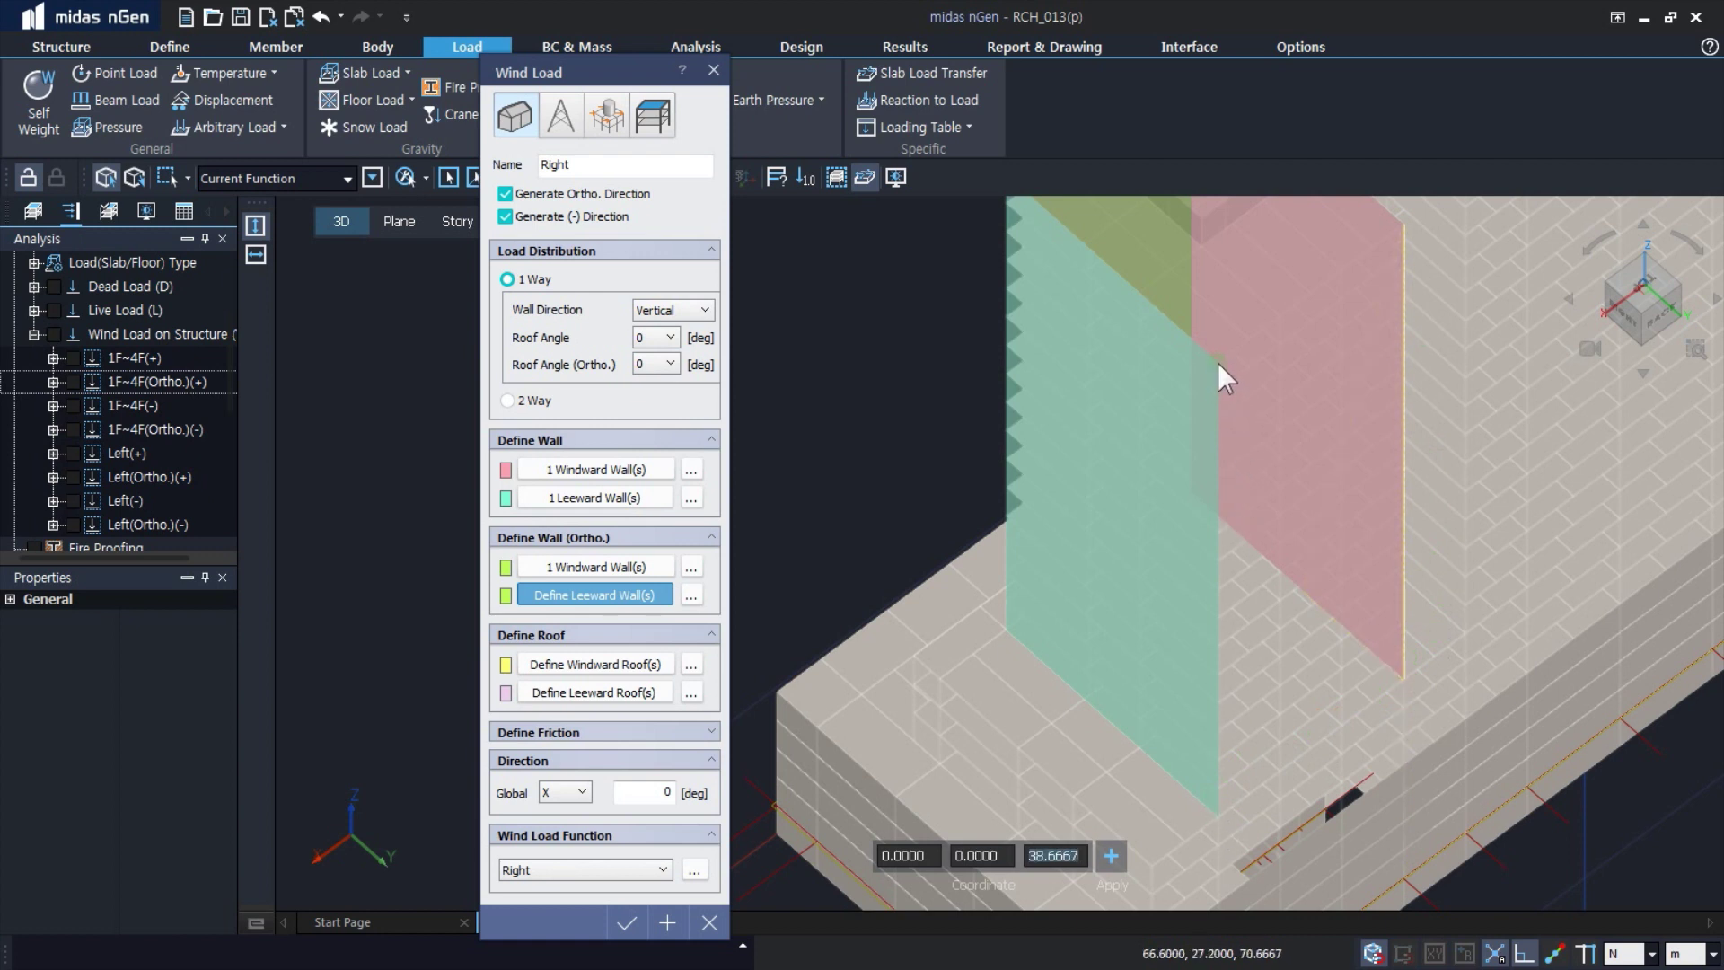
{"action": "left_click", "coordinate": [669, 595]}
{"action": "left_click", "coordinate": [1402, 221]}
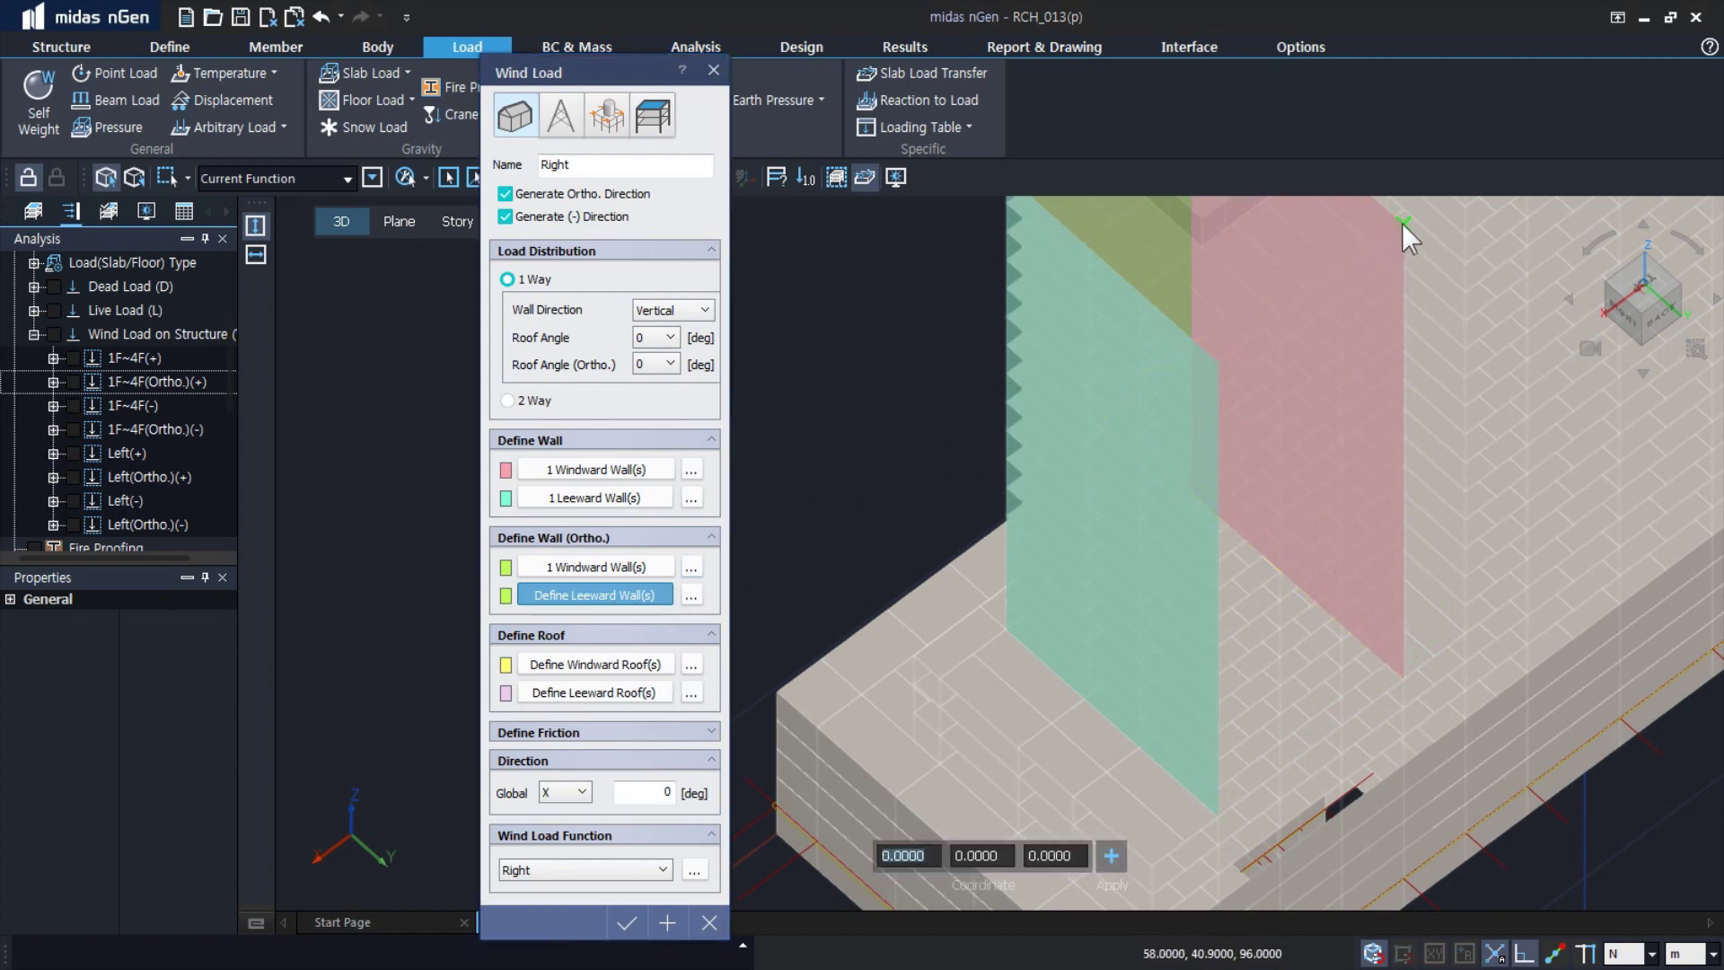
{"action": "left_click", "coordinate": [1220, 363]}
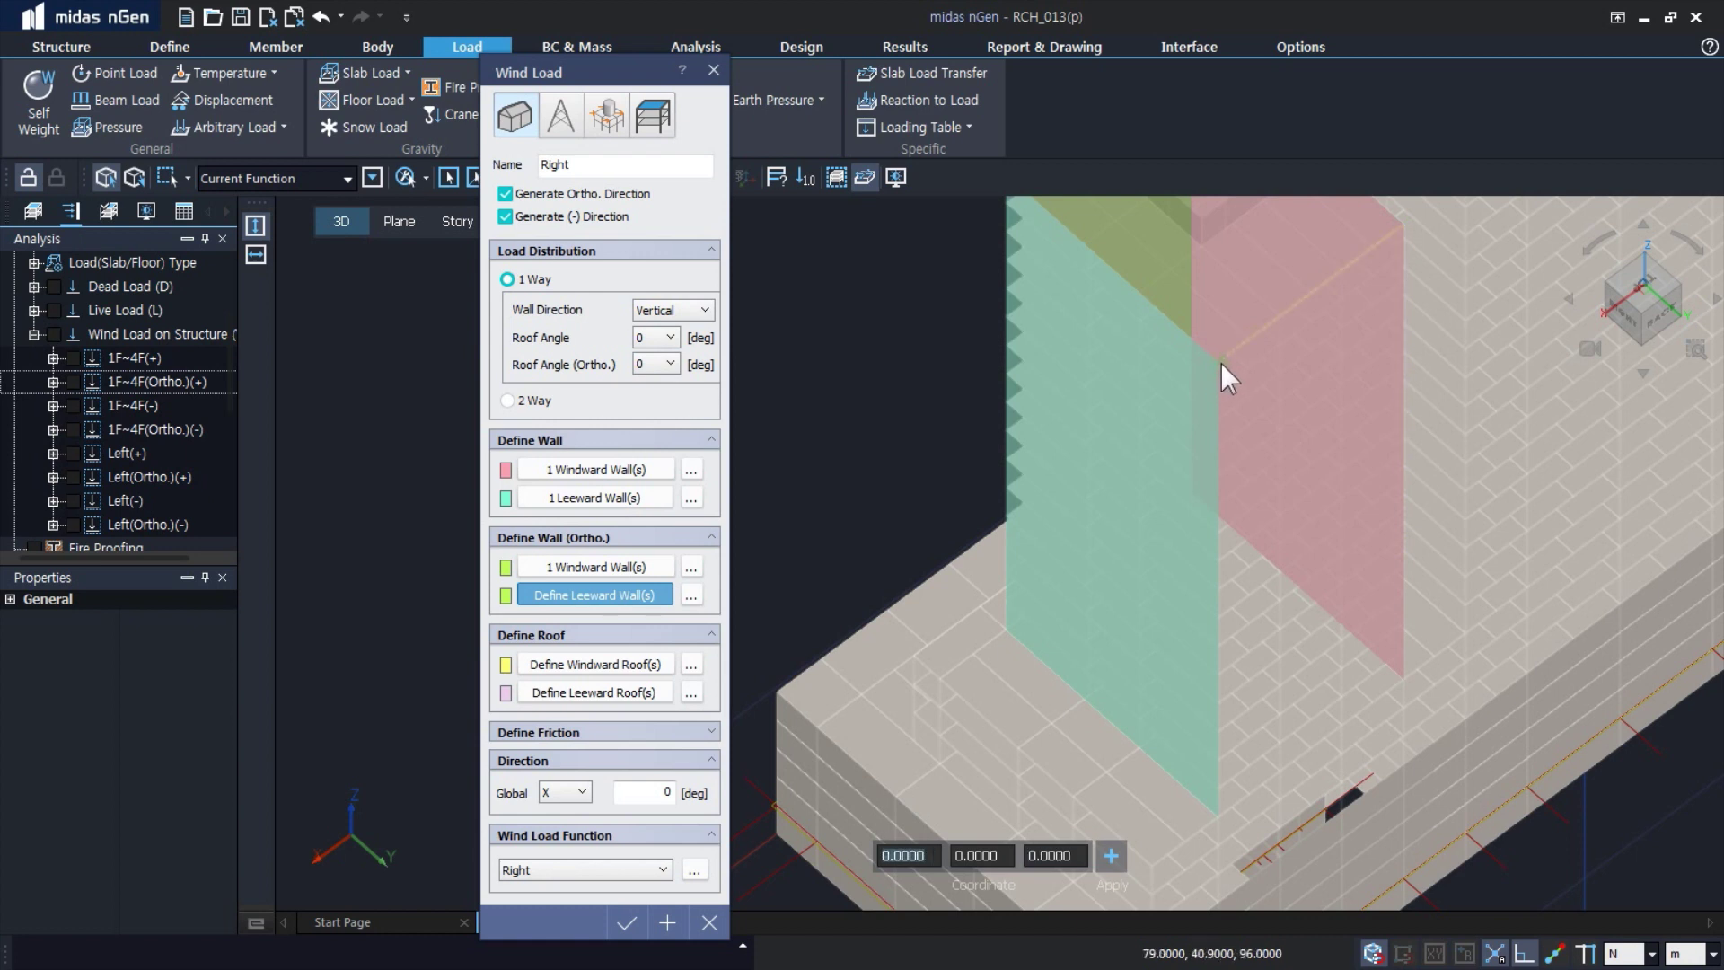
{"action": "left_click", "coordinate": [1221, 816]}
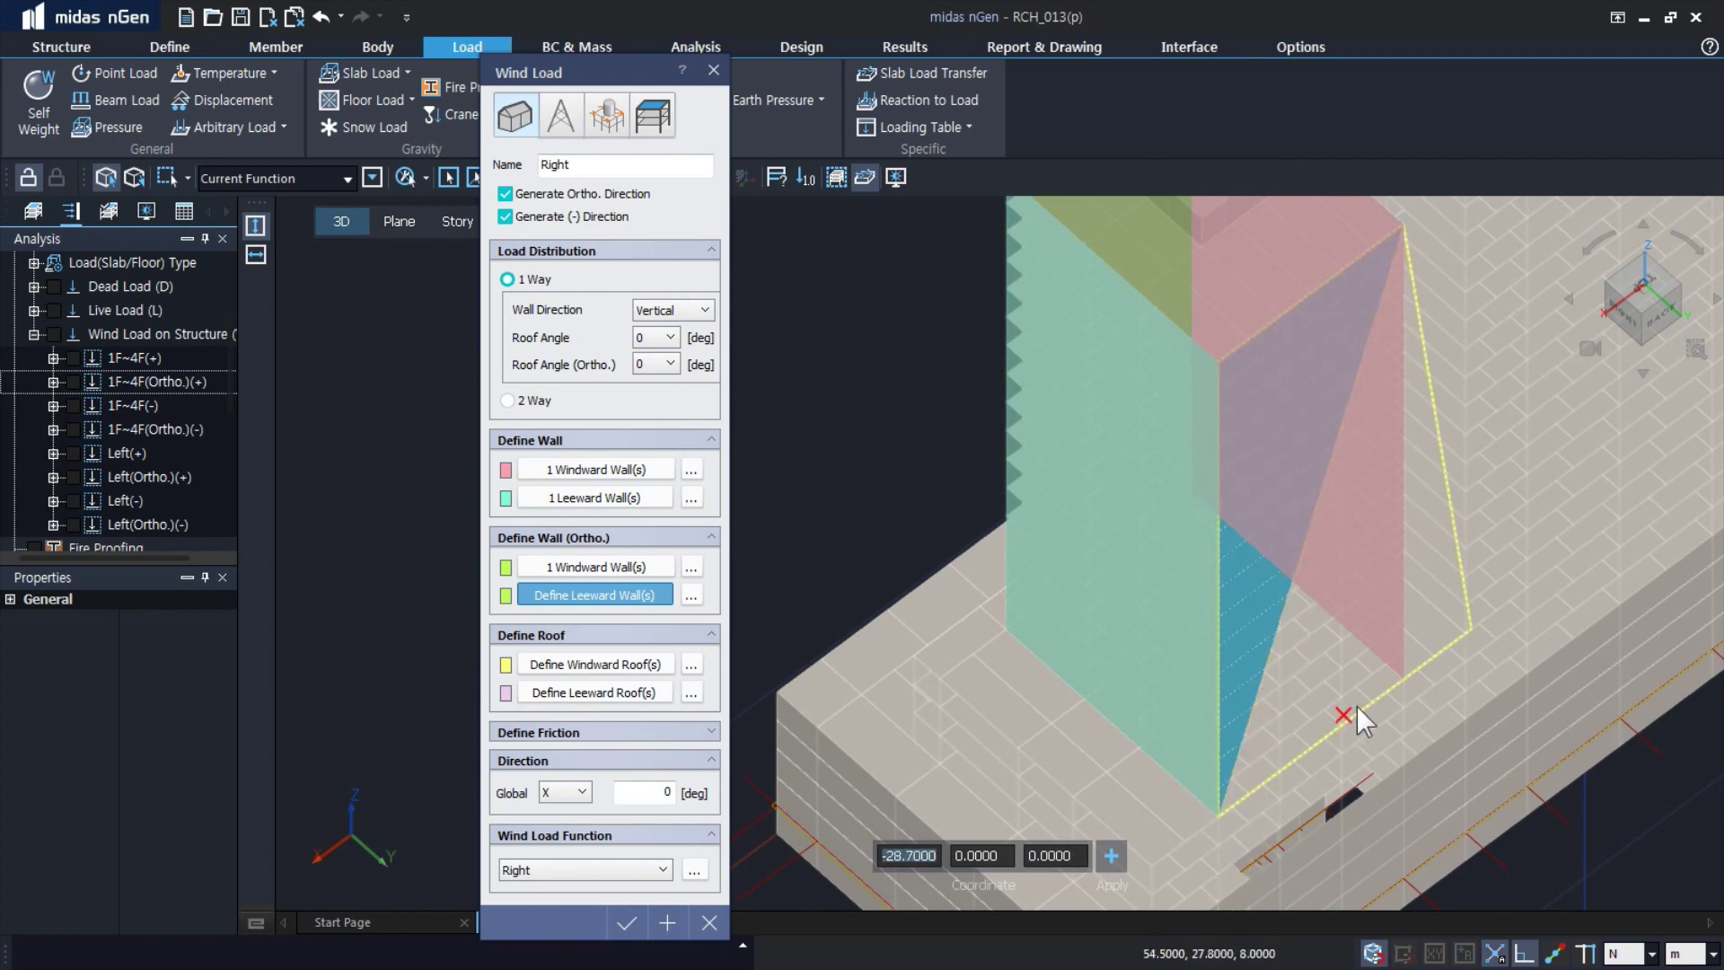
{"action": "left_click", "coordinate": [1402, 677]}
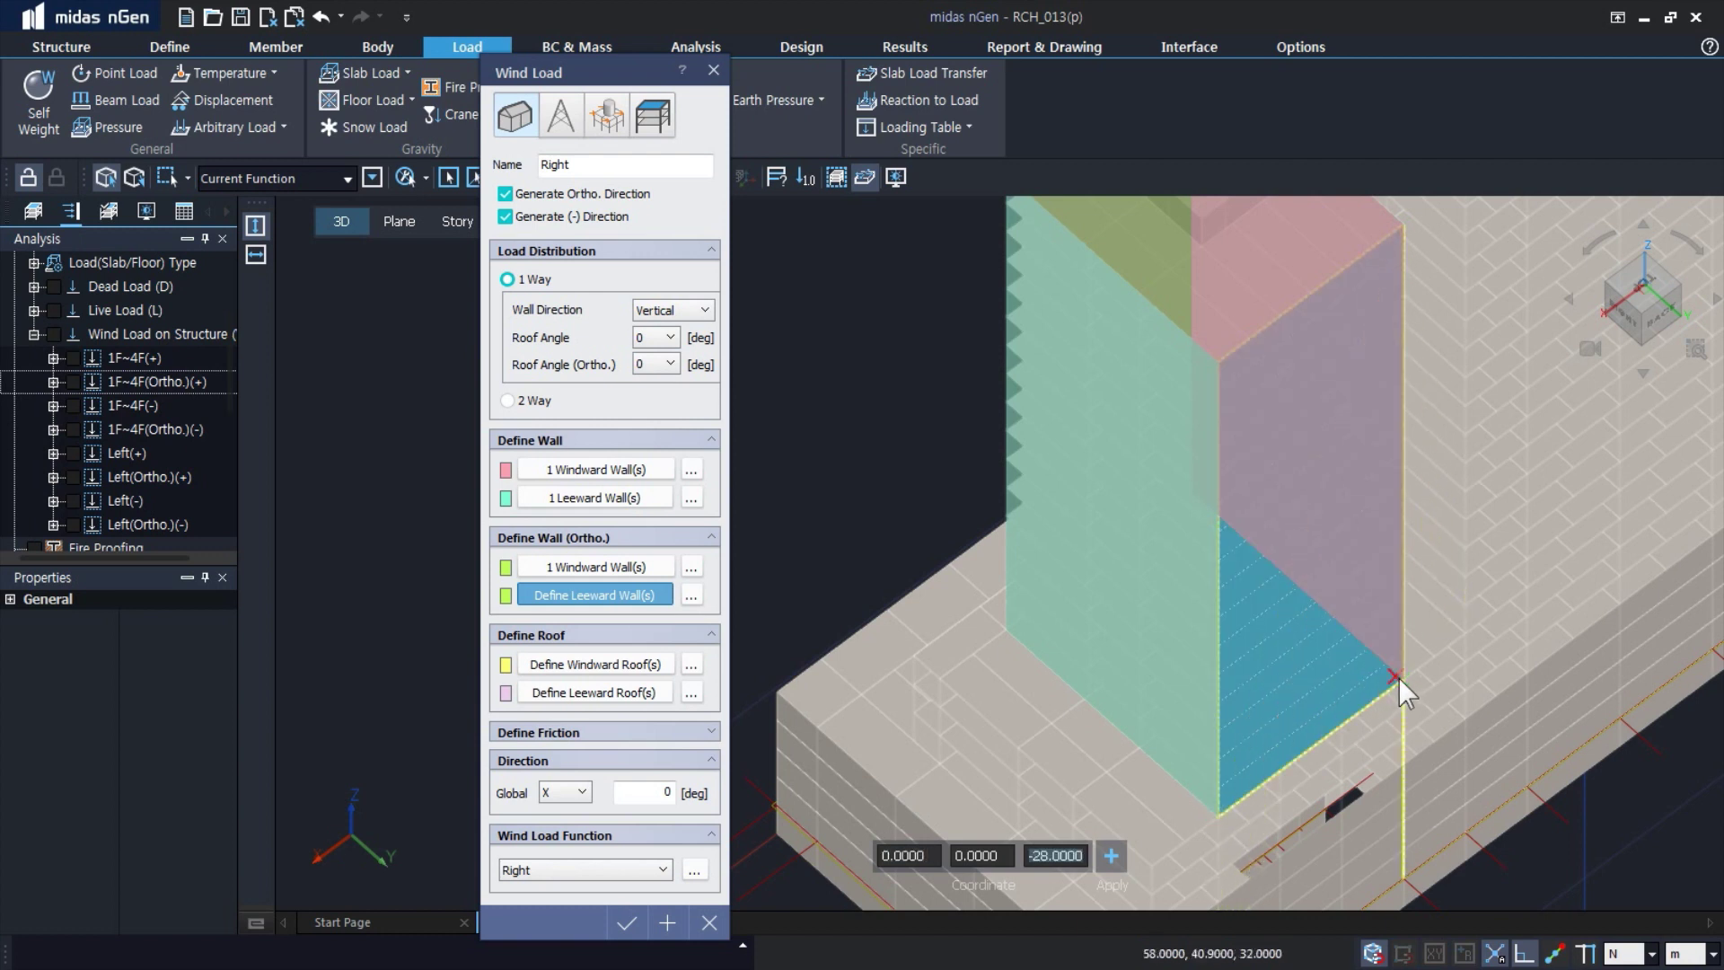
{"action": "left_click", "coordinate": [1398, 678]}
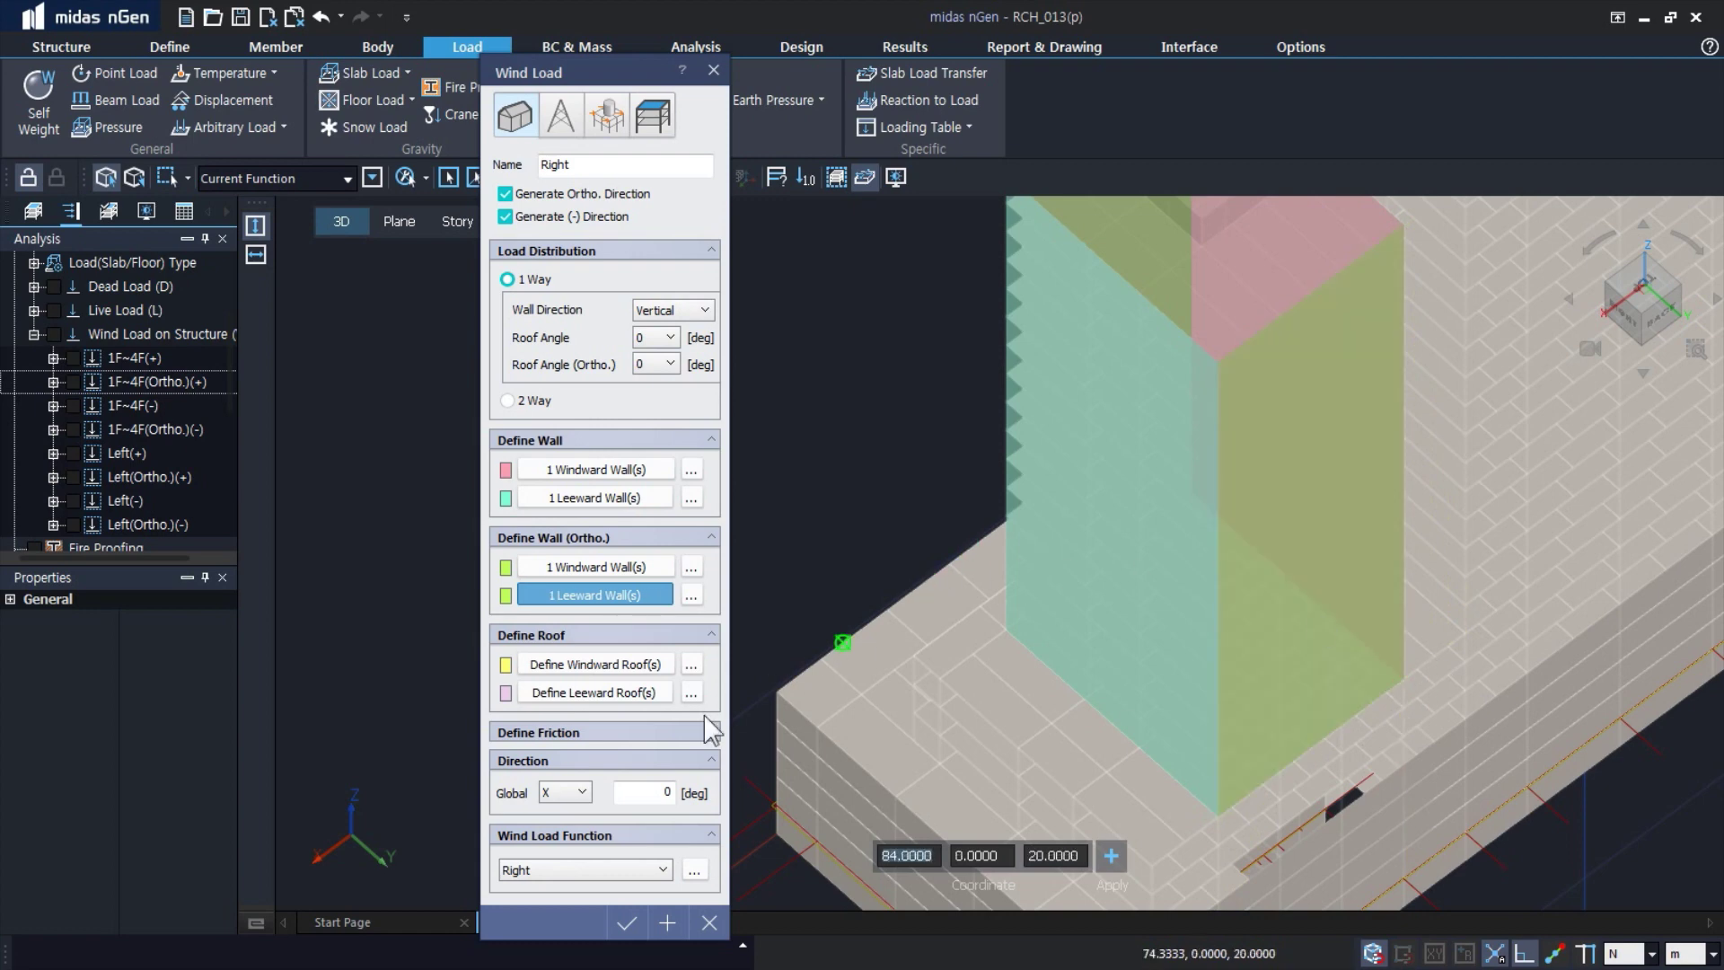
{"action": "left_click", "coordinate": [632, 922]}
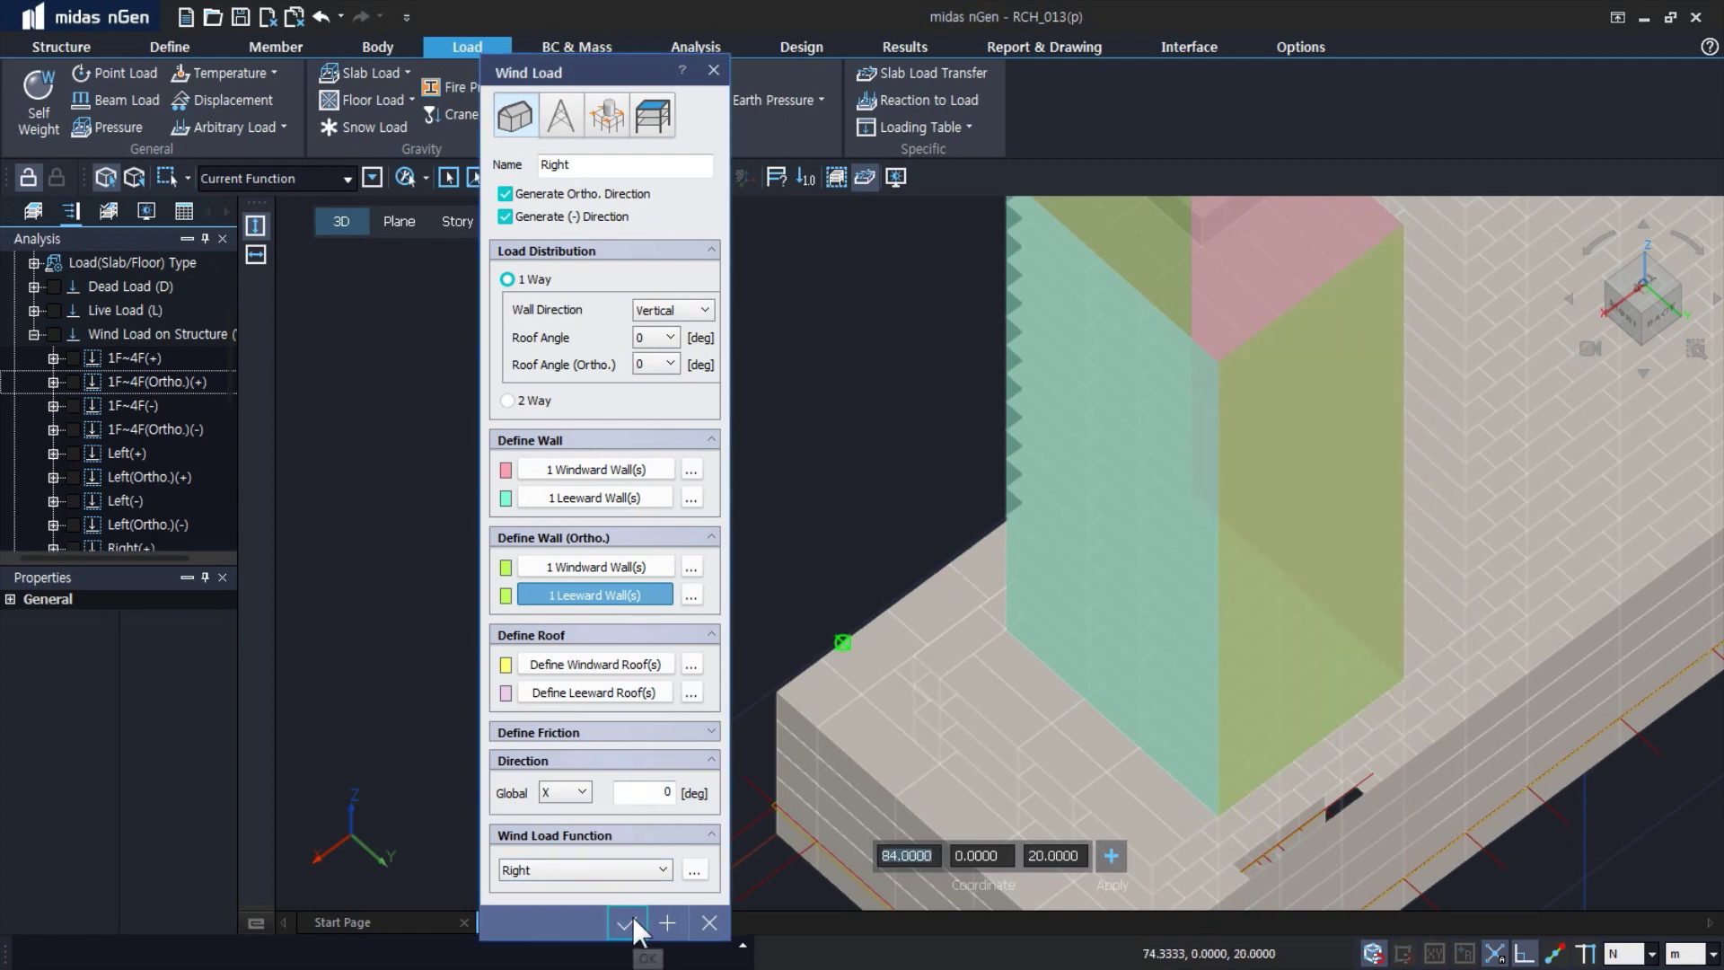
{"action": "right_click_drag", "start_coordinate": [759, 540], "coordinate": [673, 453]}
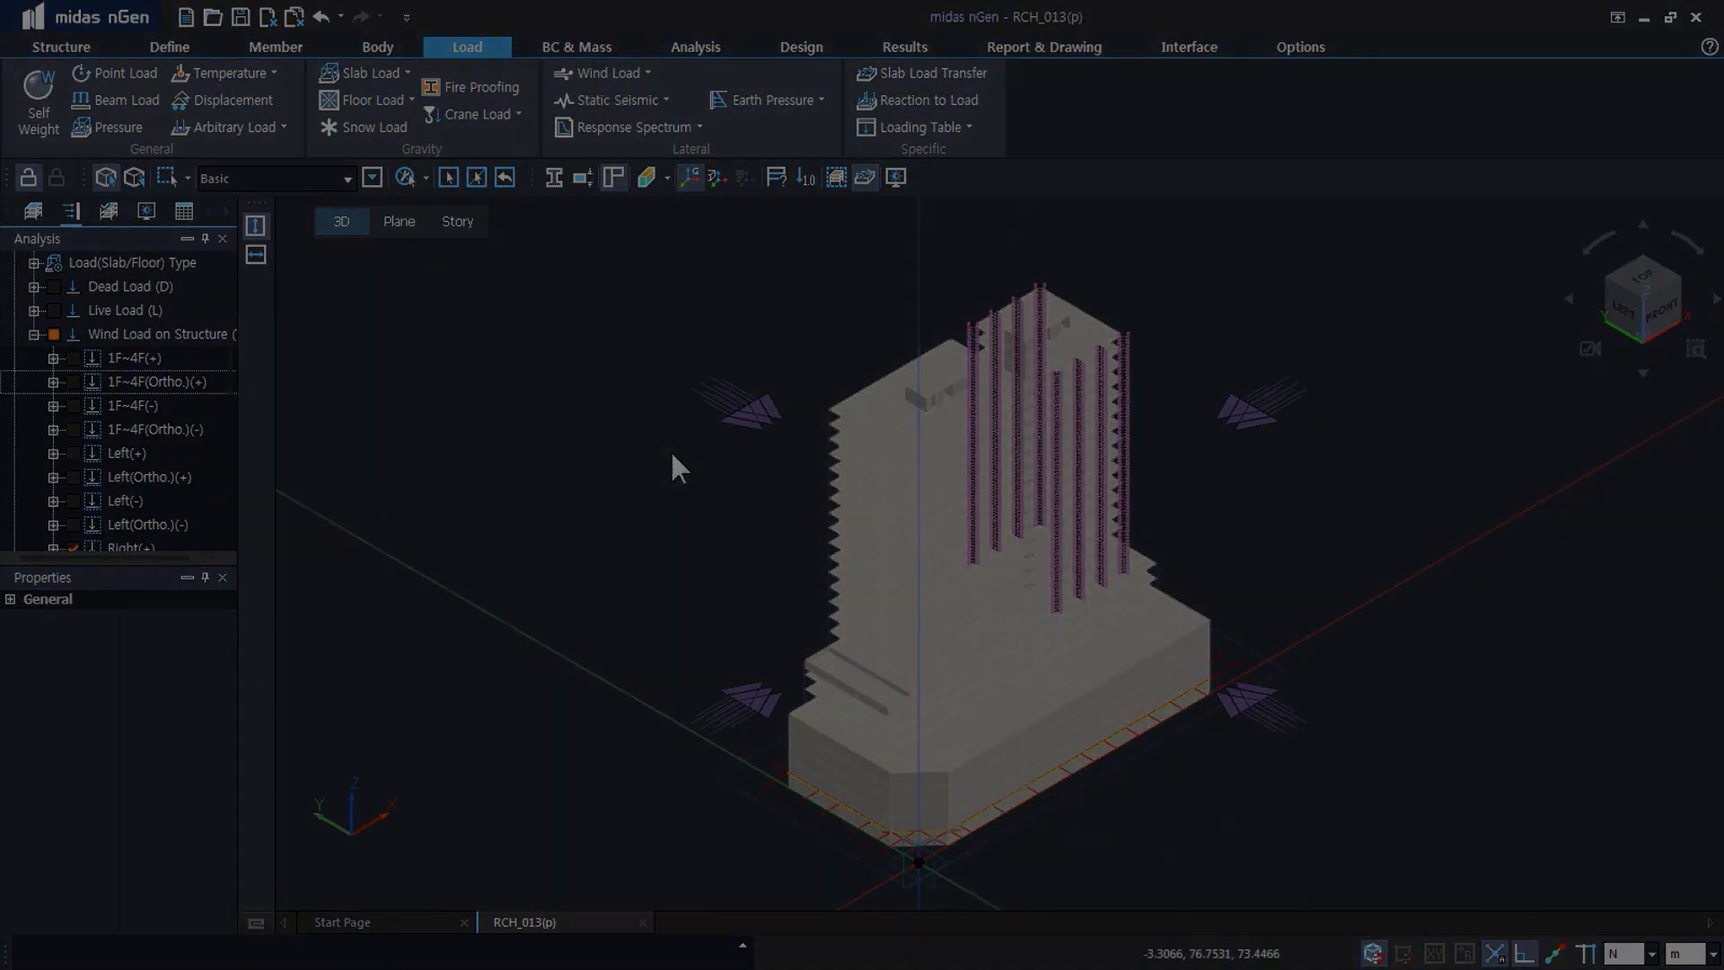